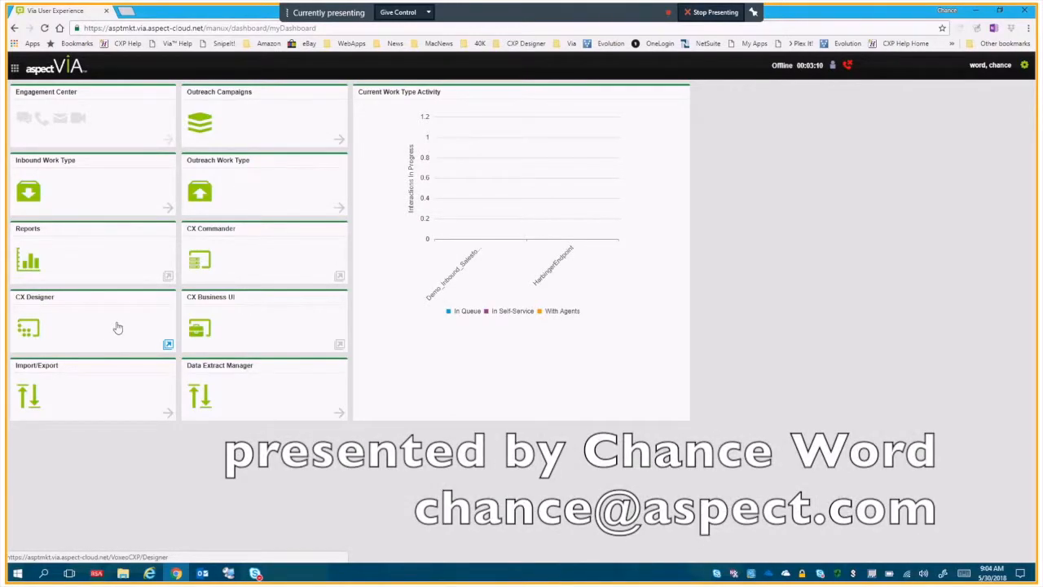
Open CX Designer, search the projects for "texas" and open the Via® AA Template v1.9 version.
click(117, 326)
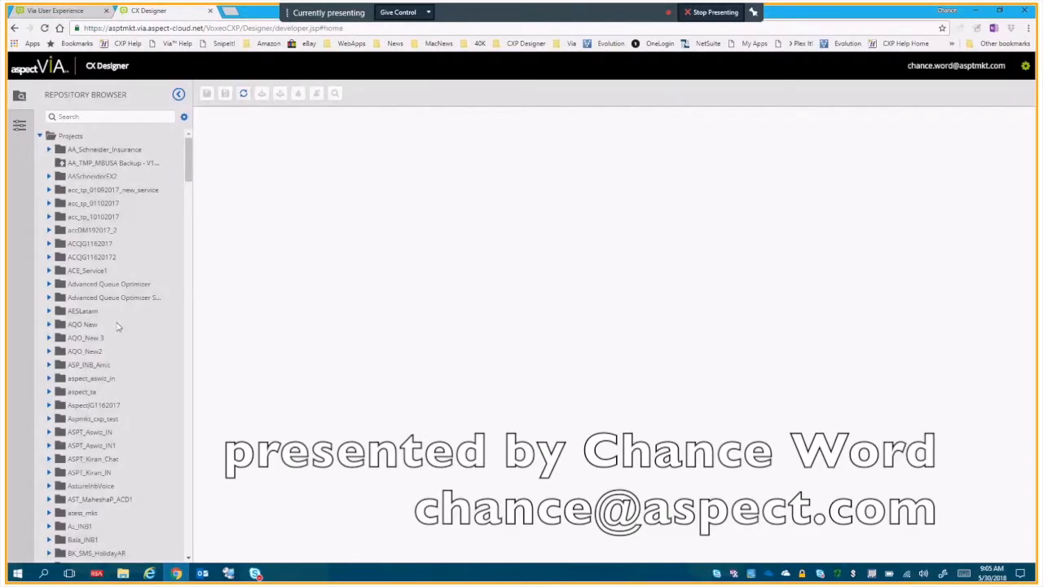
click(121, 120)
text(texas)
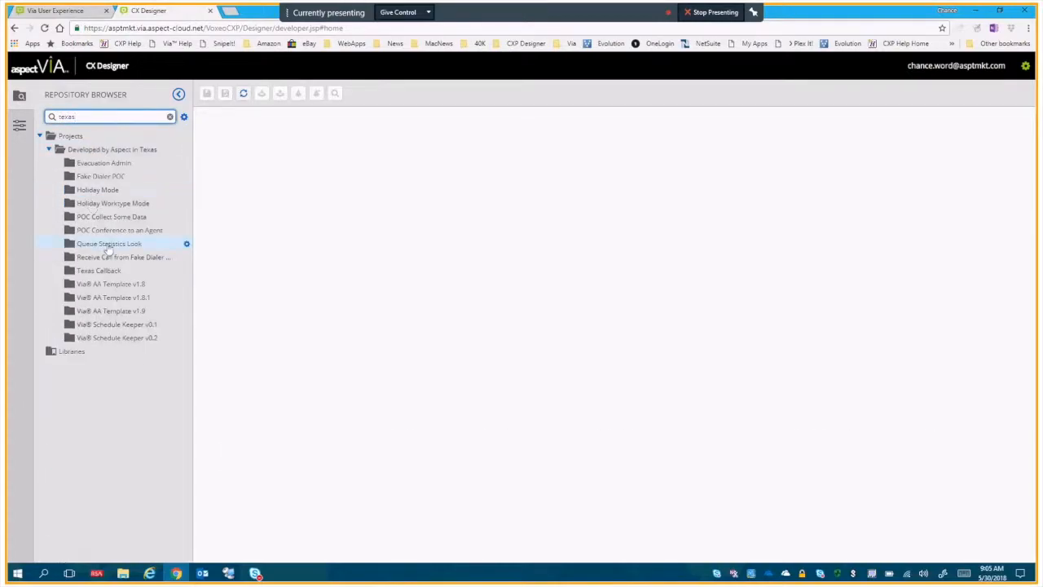
click(116, 316)
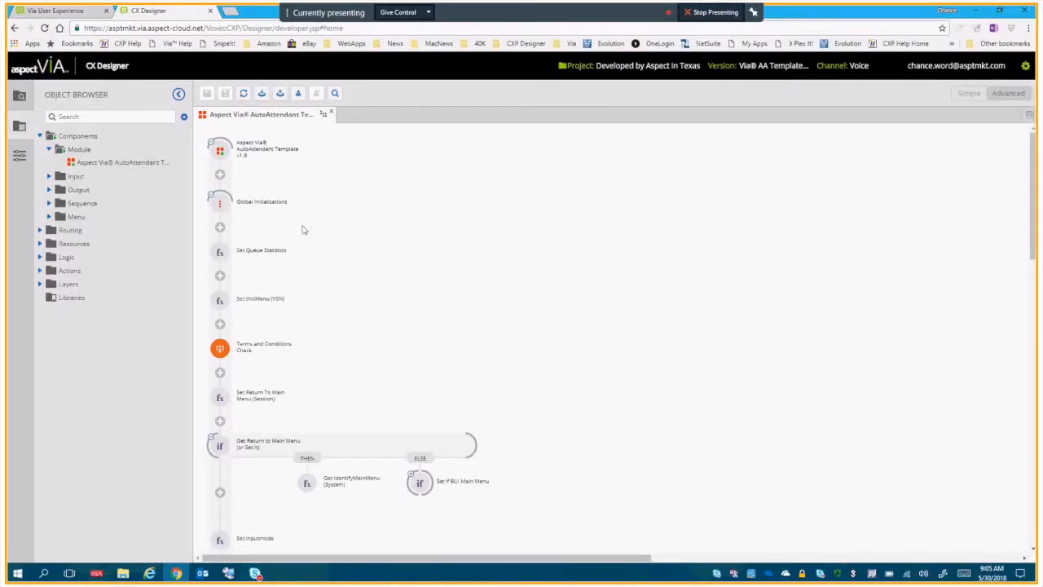
Open CX Business UI and select the CJW Emergency service for configuration.
click(1026, 66)
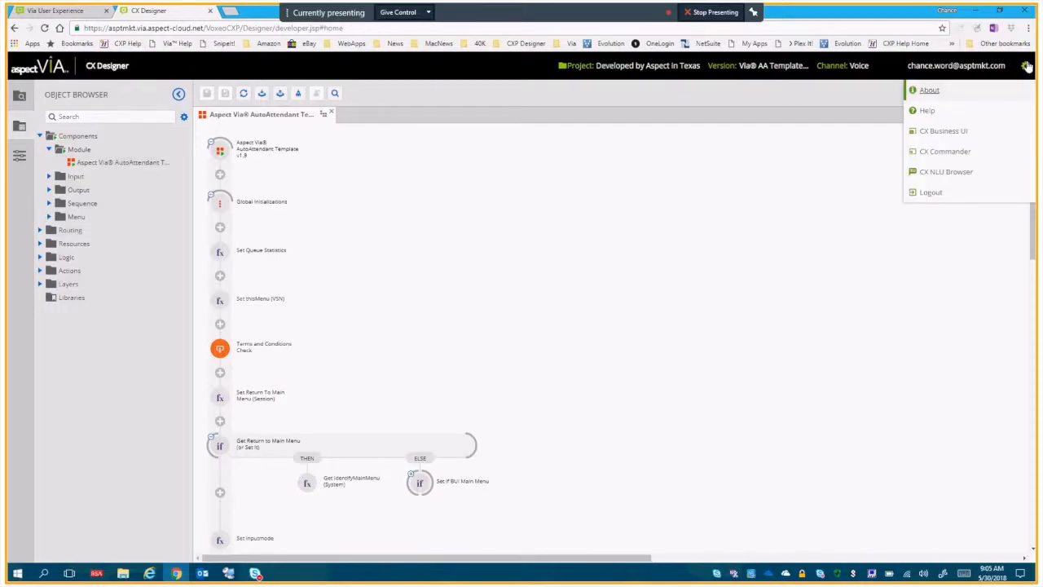
click(967, 135)
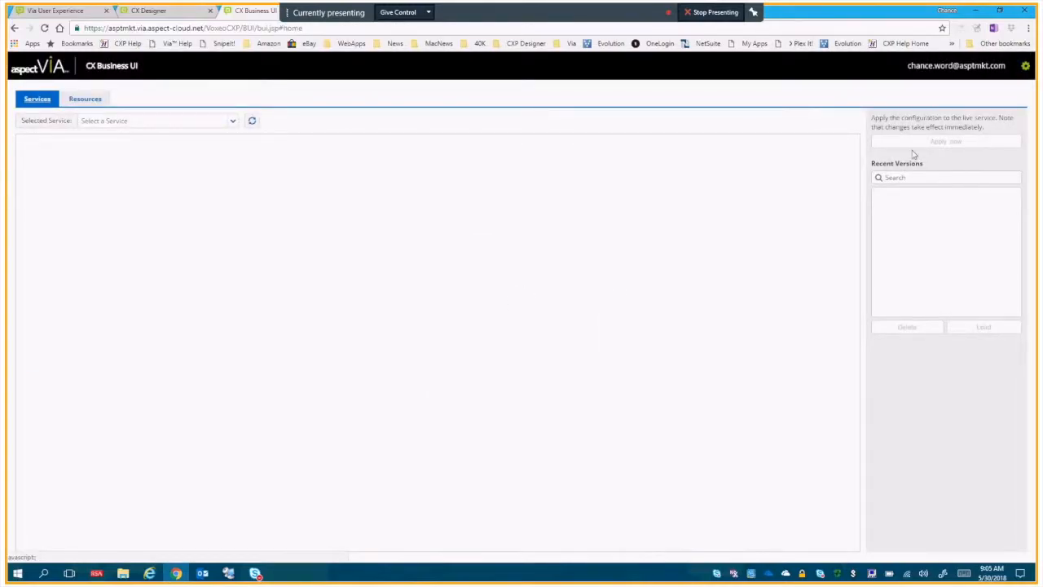
click(232, 122)
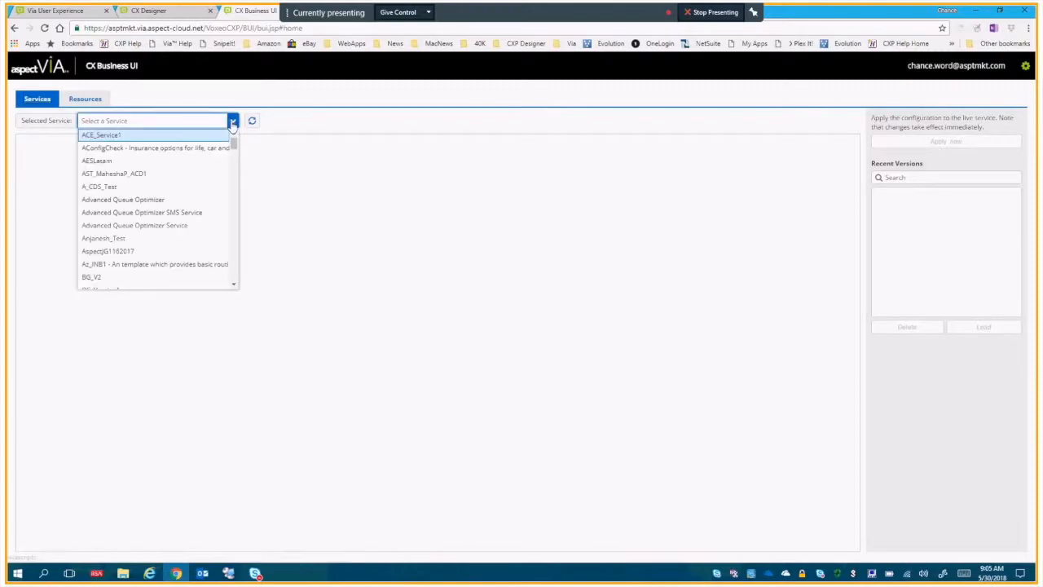
drag(234, 153, 233, 249)
scroll(188, 244, up, 5)
click(189, 245)
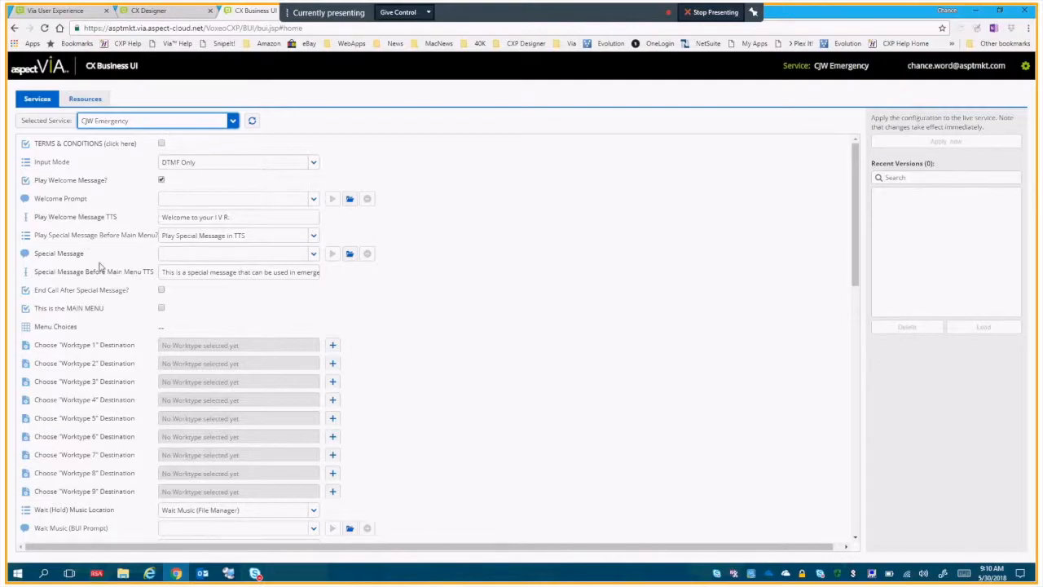
Read the description of the TERMS & CONDITIONS setting and accept it for the service.
click(89, 148)
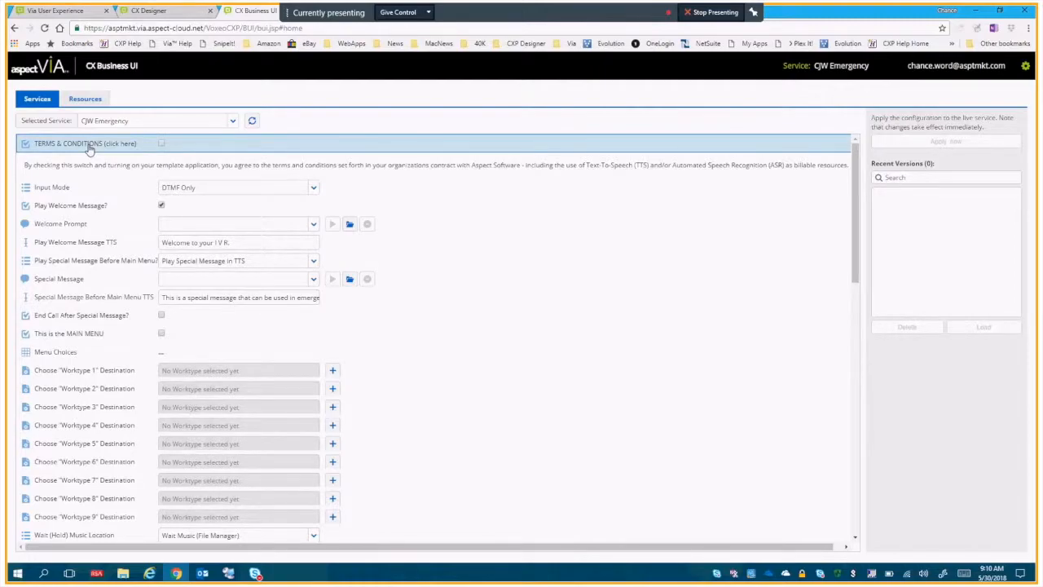
click(161, 144)
click(138, 147)
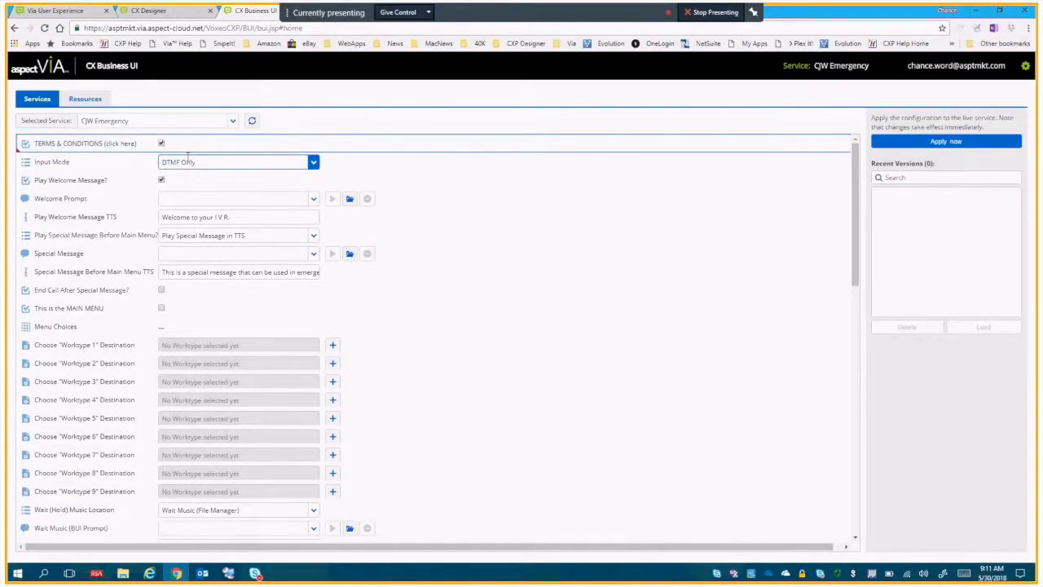
Review the Input Mode options, the Welcome Prompt choices and the prompt resources that can be previewed.
click(313, 163)
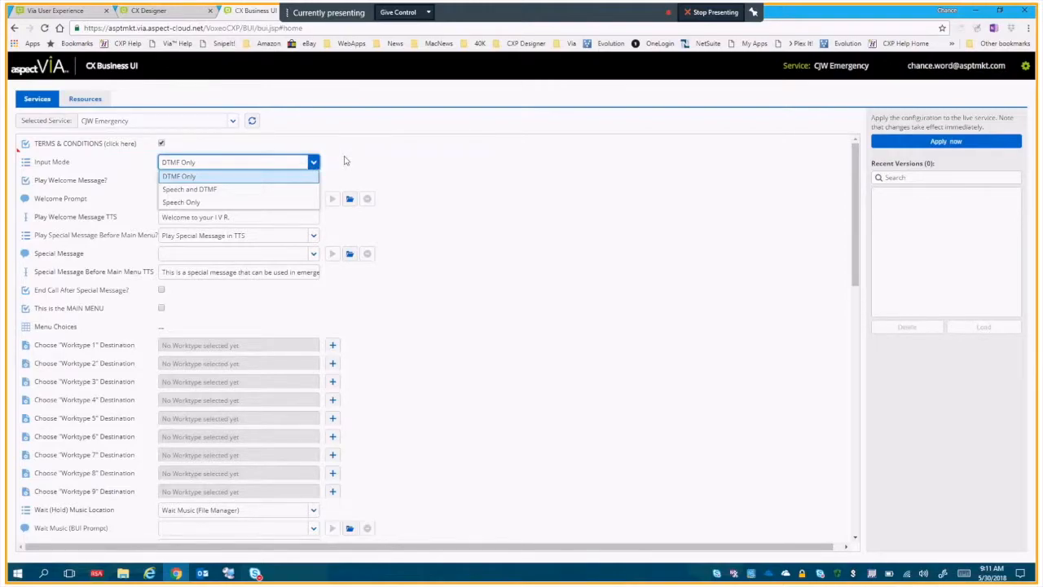
click(344, 161)
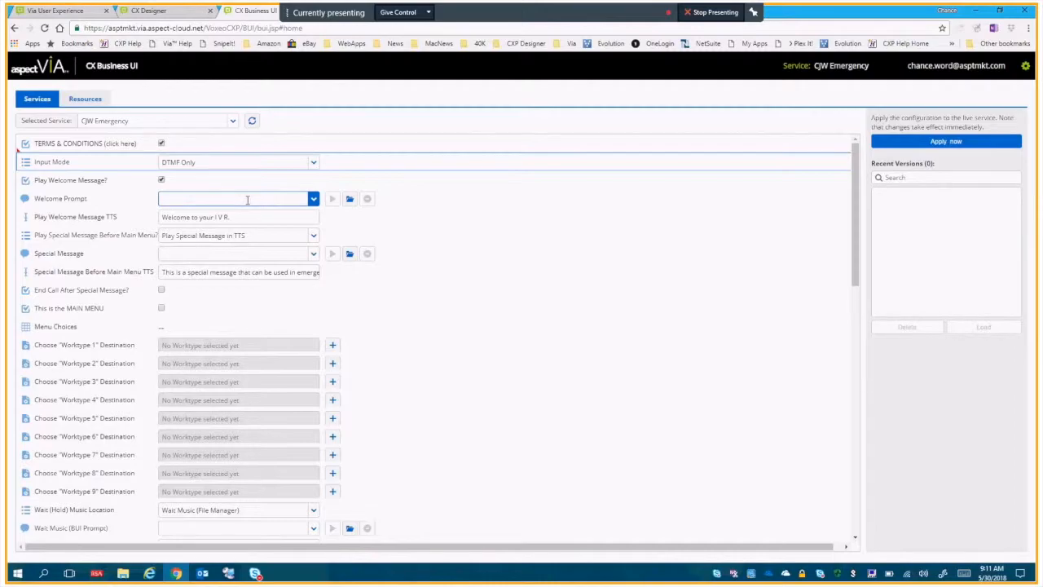
click(313, 200)
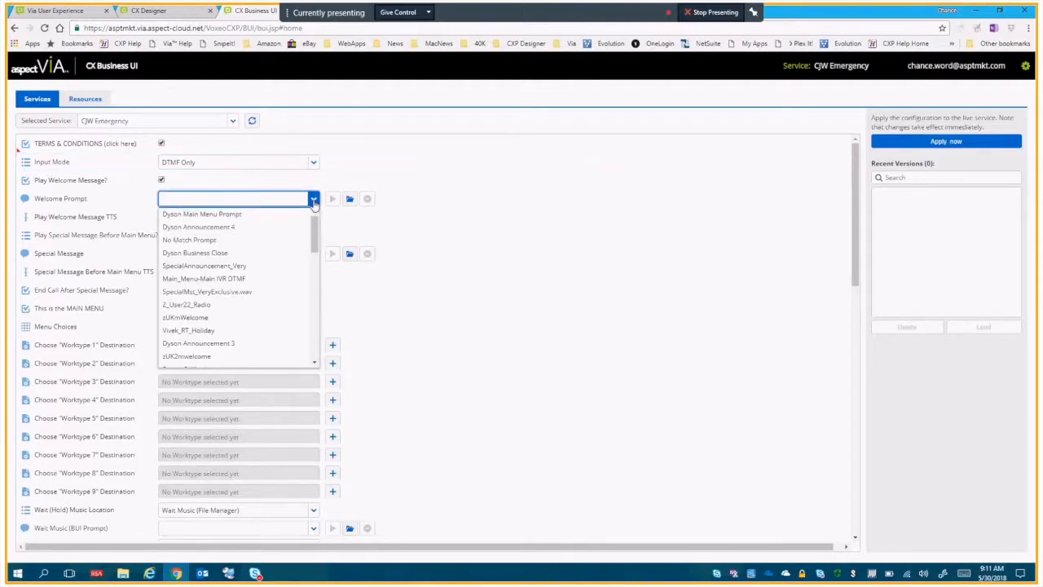
click(314, 202)
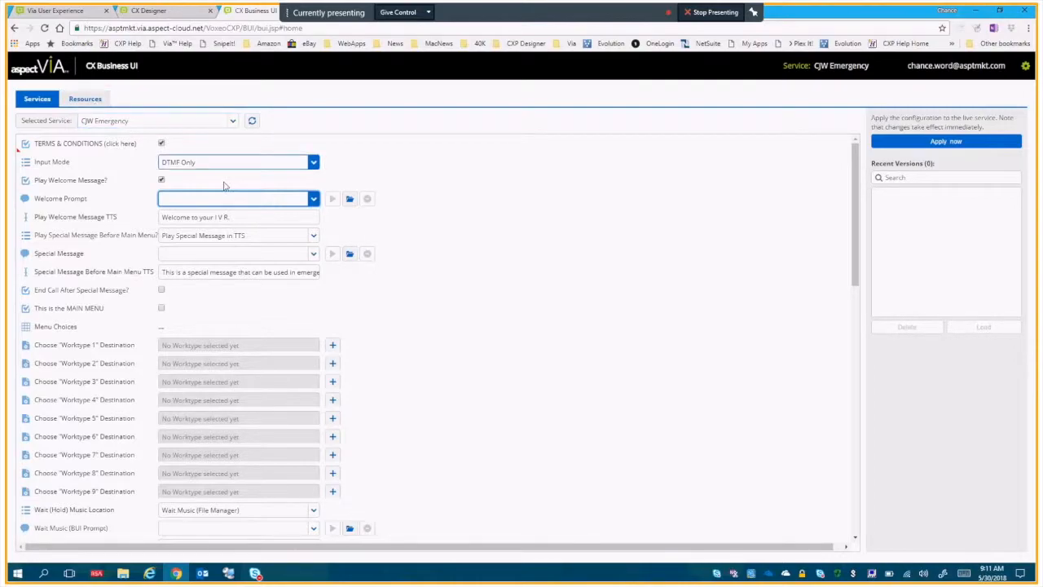
click(312, 200)
click(350, 225)
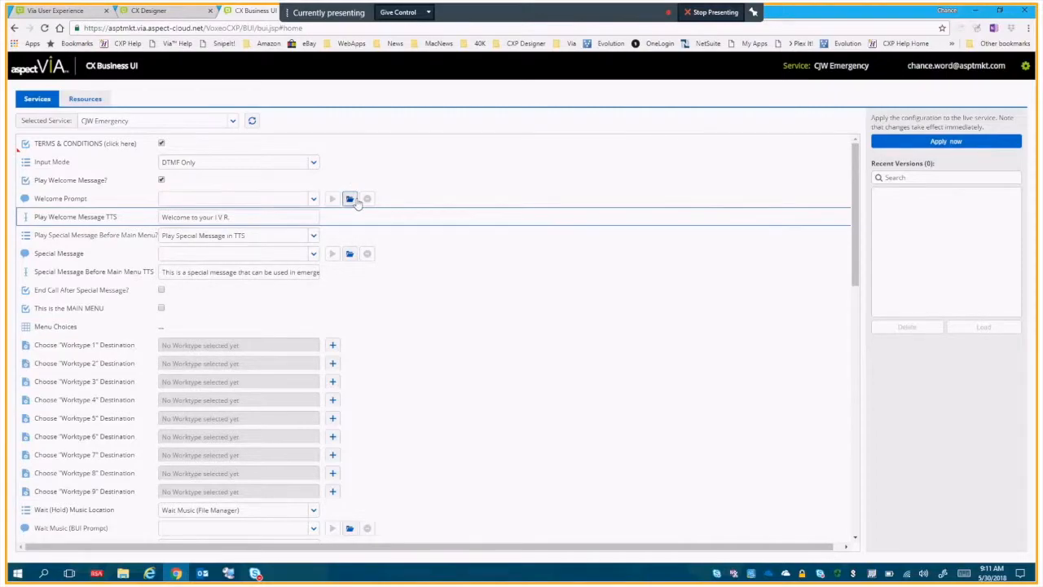
click(350, 199)
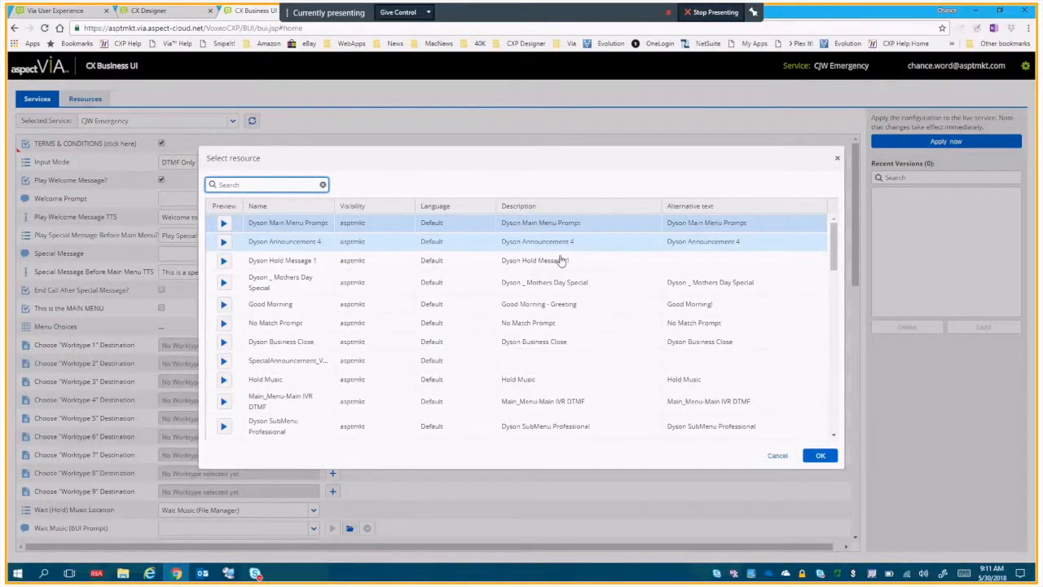
click(776, 457)
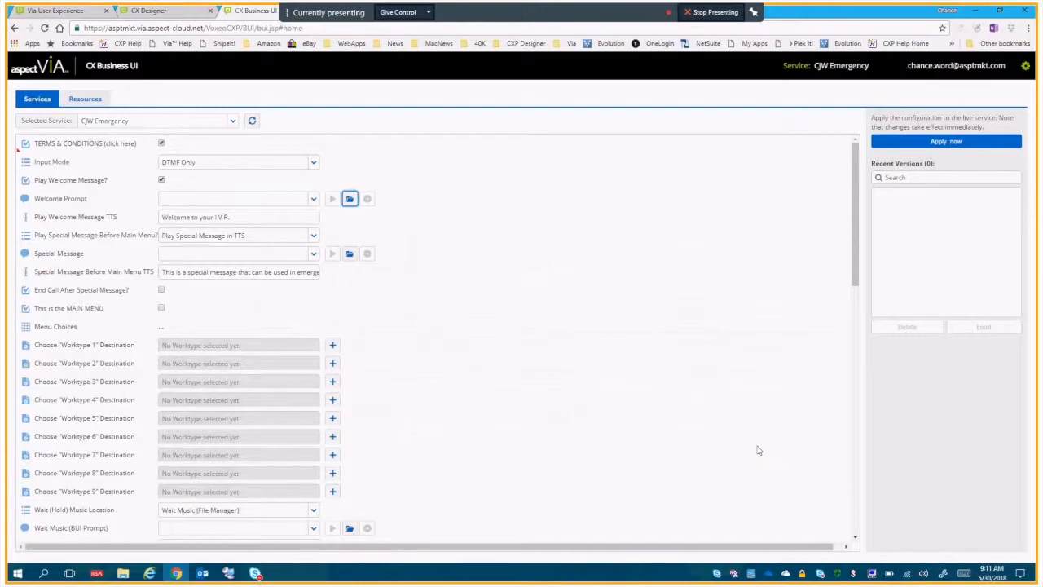
Retype the final period of the Play Welcome Message TTS text.
click(273, 215)
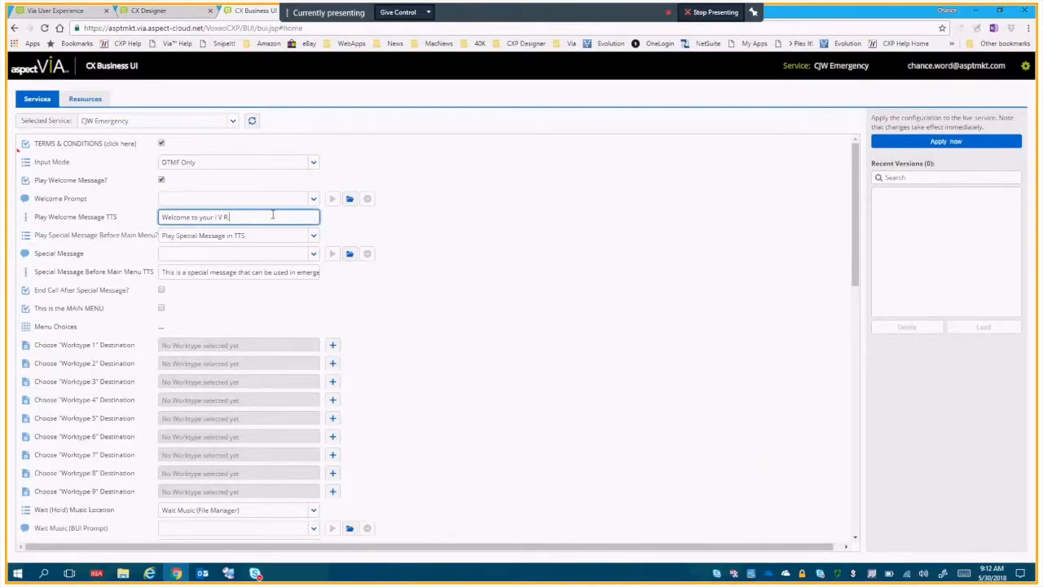
key(BackSpace)
text(.)
Set Play Special Message Before Main Menu to Do Not Play Special Message.
click(313, 237)
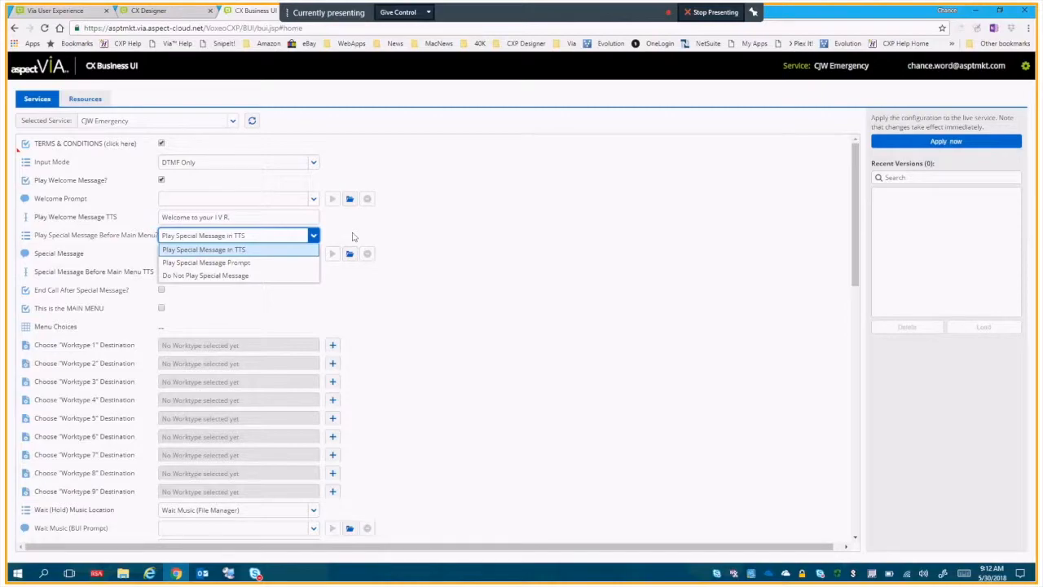
click(292, 278)
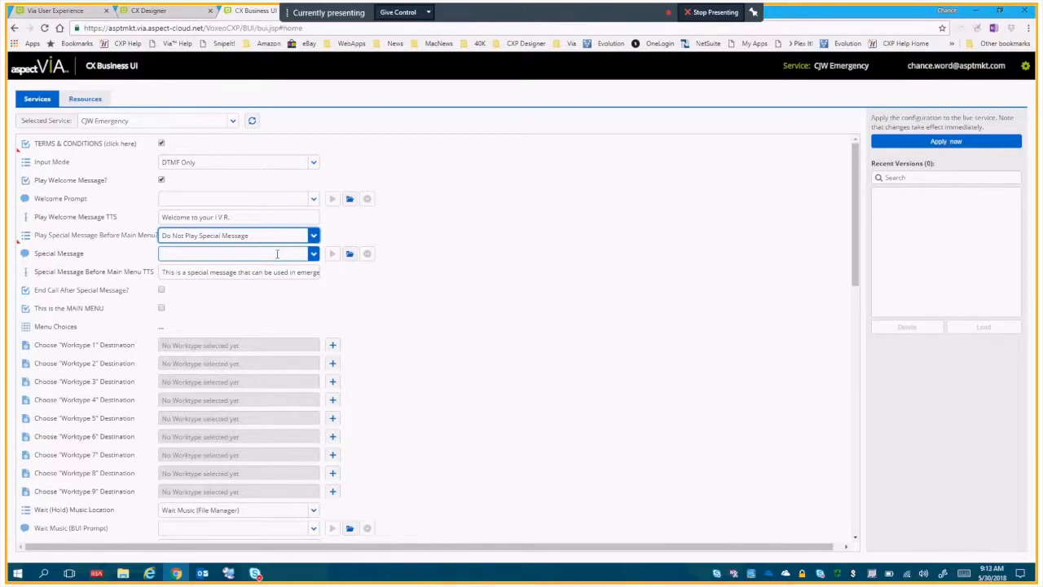
click(314, 235)
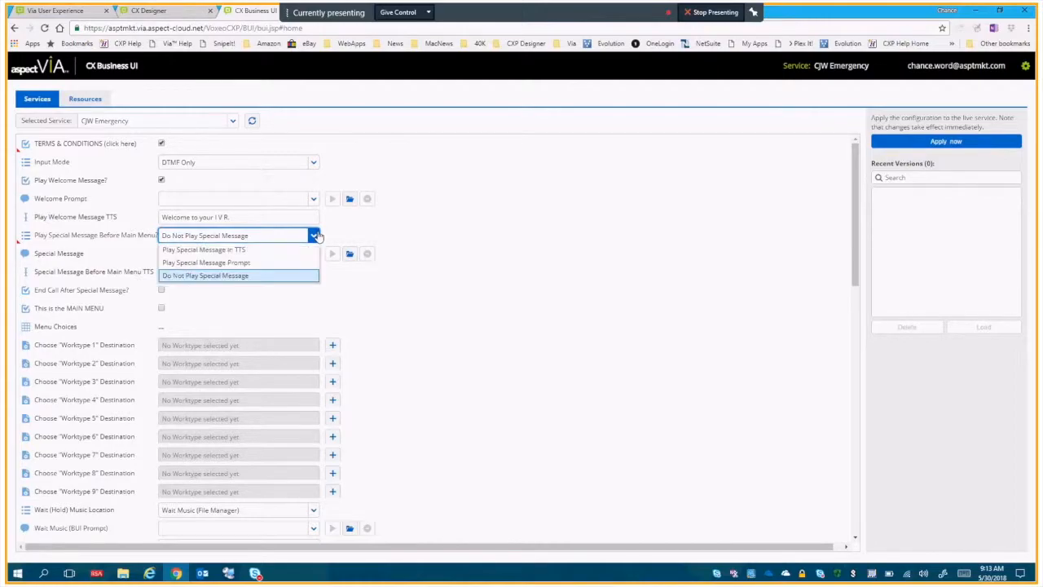
click(284, 277)
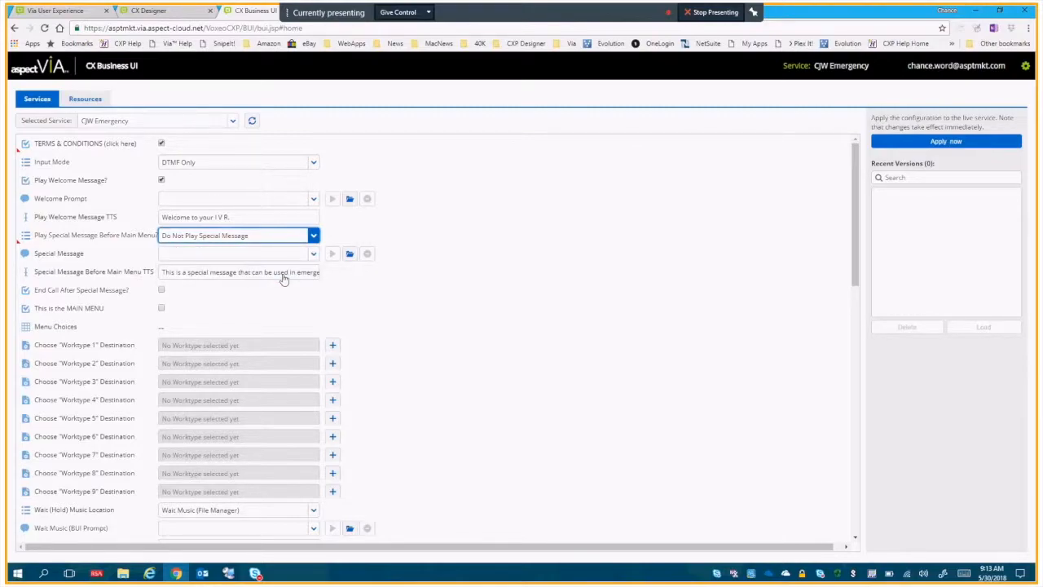
Enable End Call After Special Message and show the description of that setting.
click(163, 291)
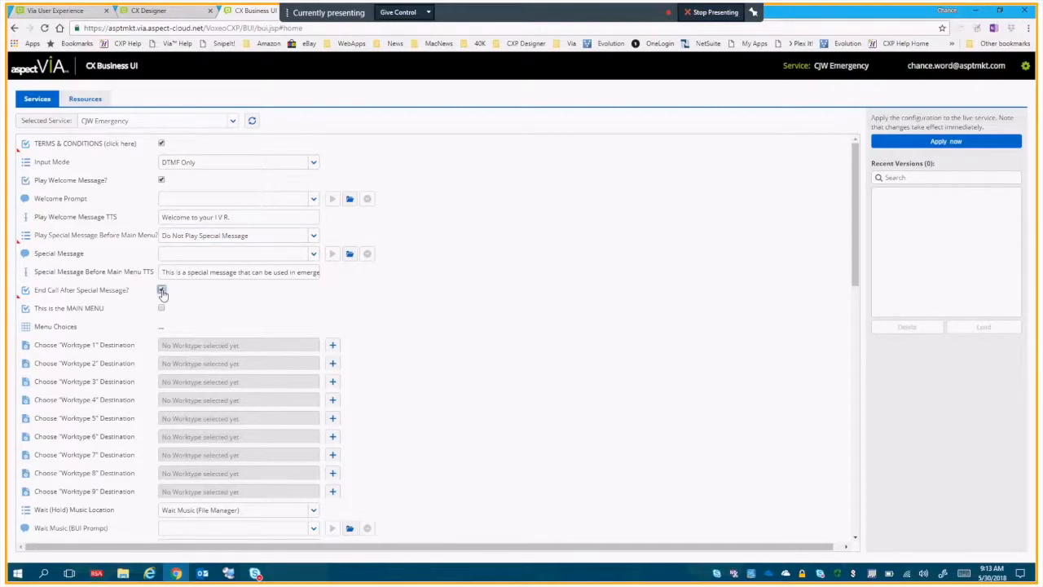
click(112, 294)
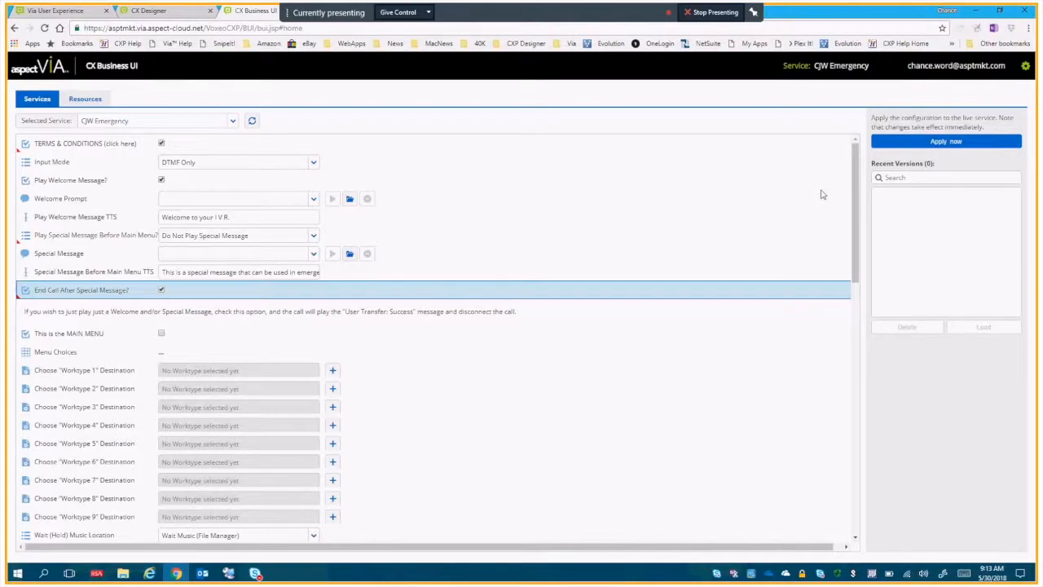
Find the User Transfer: Success prompt among the service's prompt settings and read its description.
drag(854, 193, 858, 408)
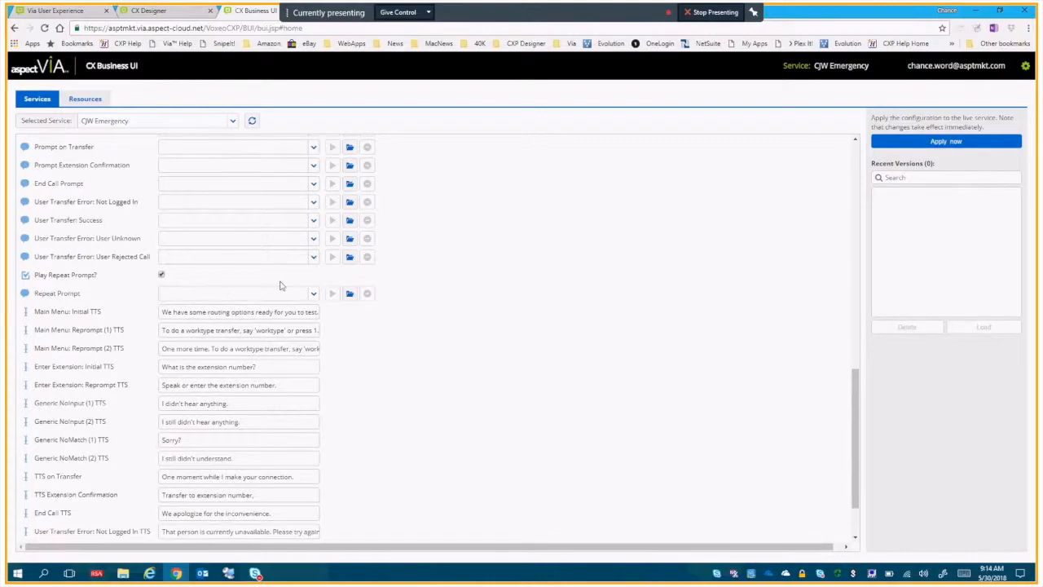
click(137, 164)
click(137, 164)
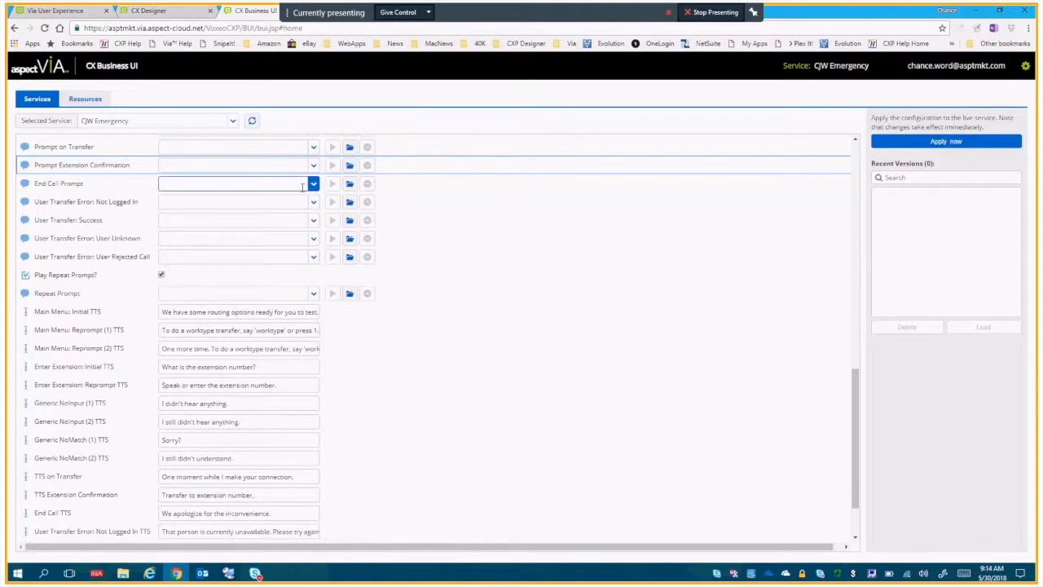
click(102, 222)
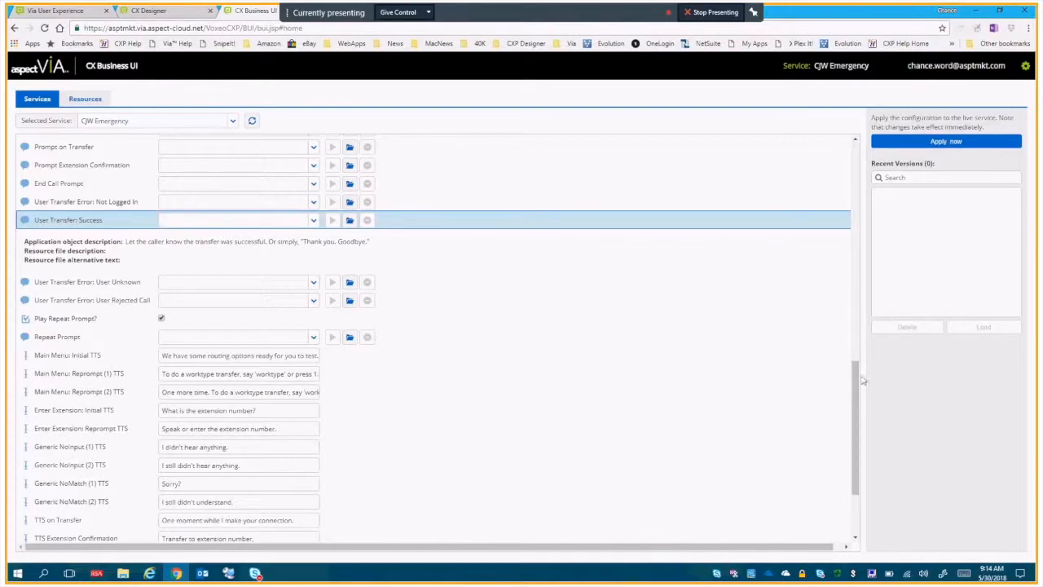
drag(857, 380, 830, 155)
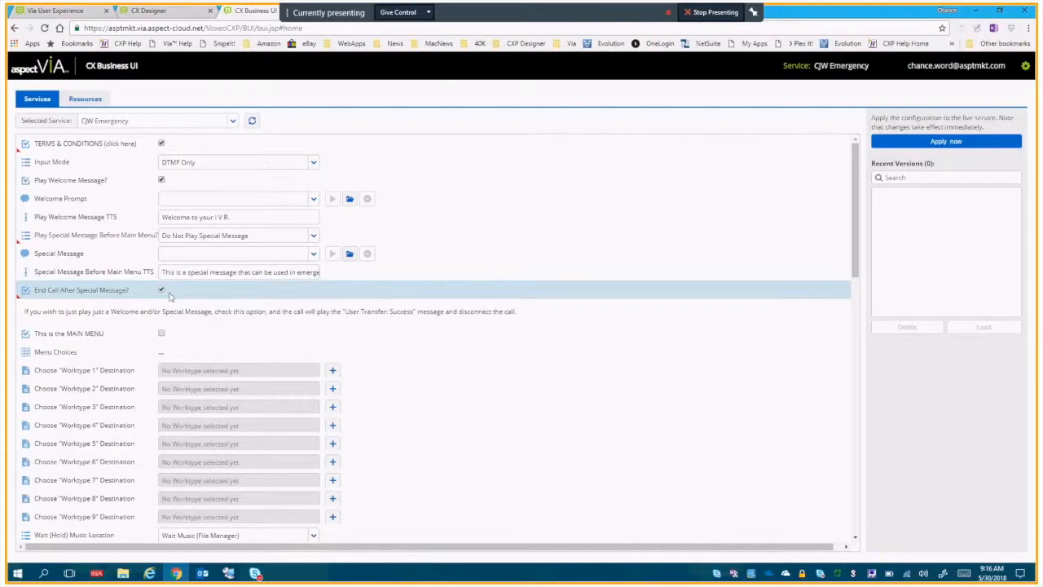
Collapse the End Call After Special Message description and disable the setting.
click(103, 295)
click(162, 290)
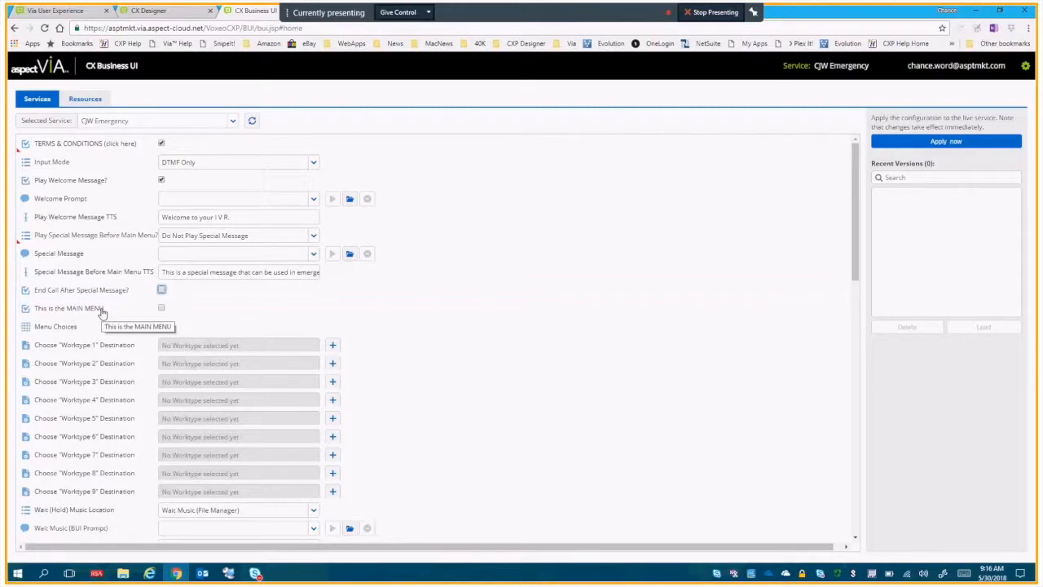
Read the description of This is the MAIN MENU, and examine the Menu Choices instructions and table.
click(127, 312)
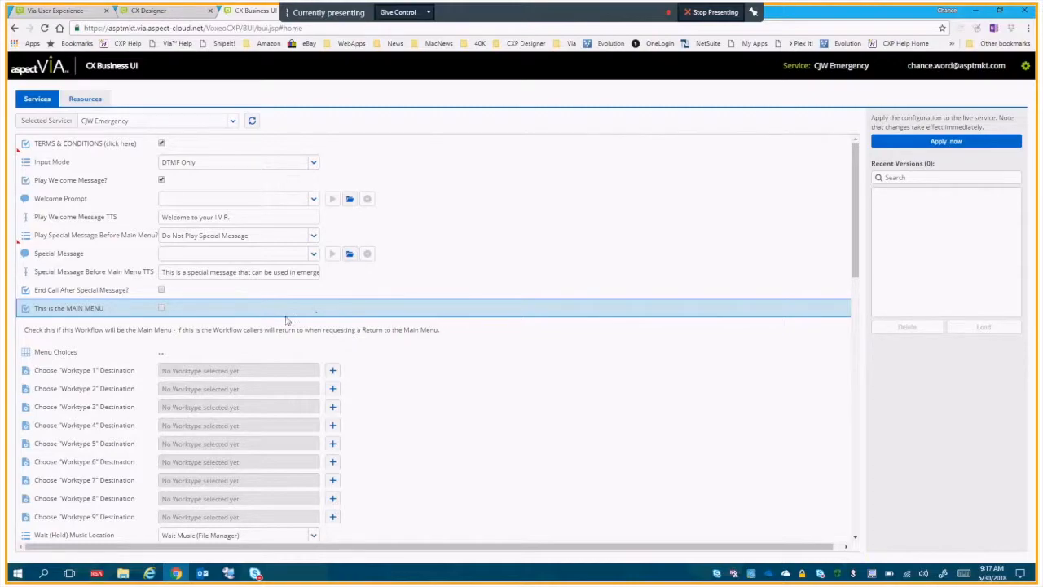
click(96, 312)
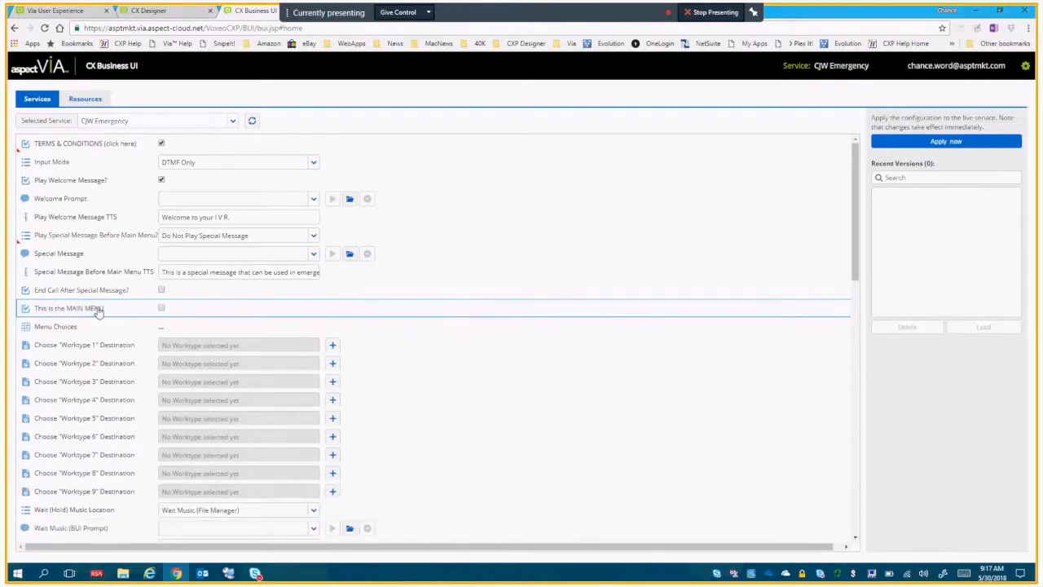
click(75, 329)
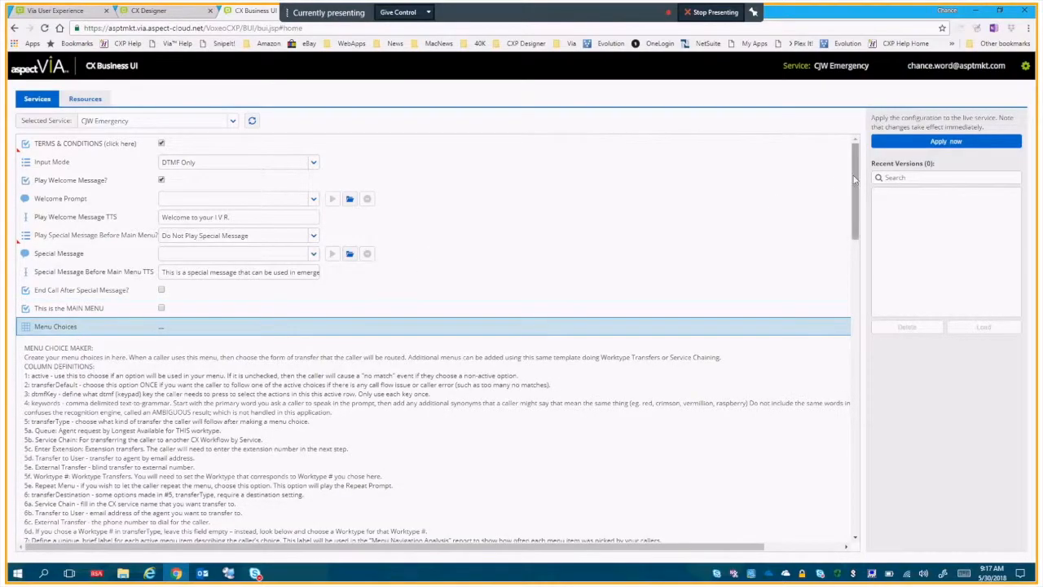
drag(856, 177, 856, 222)
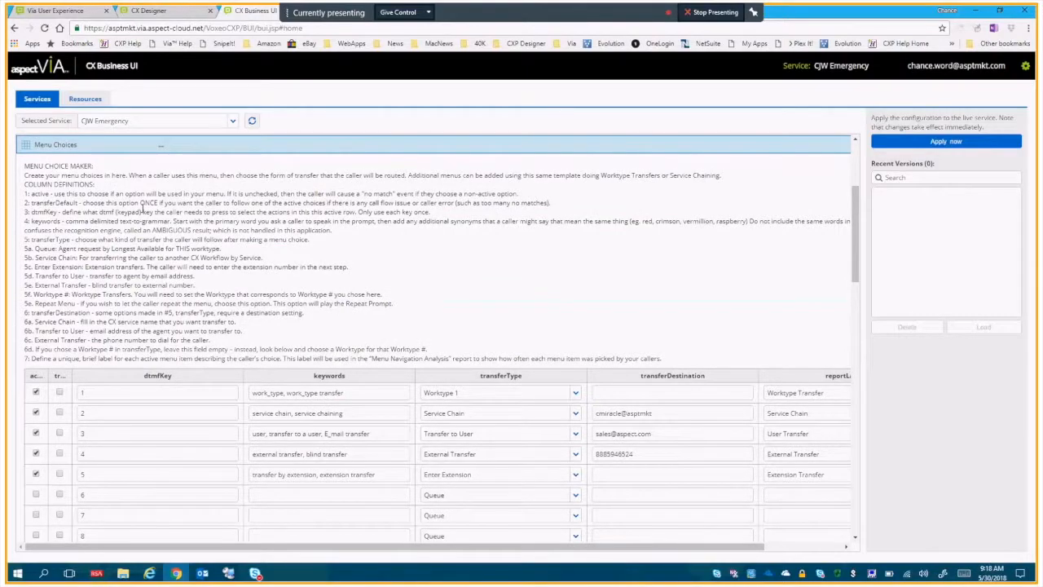
drag(855, 230, 855, 260)
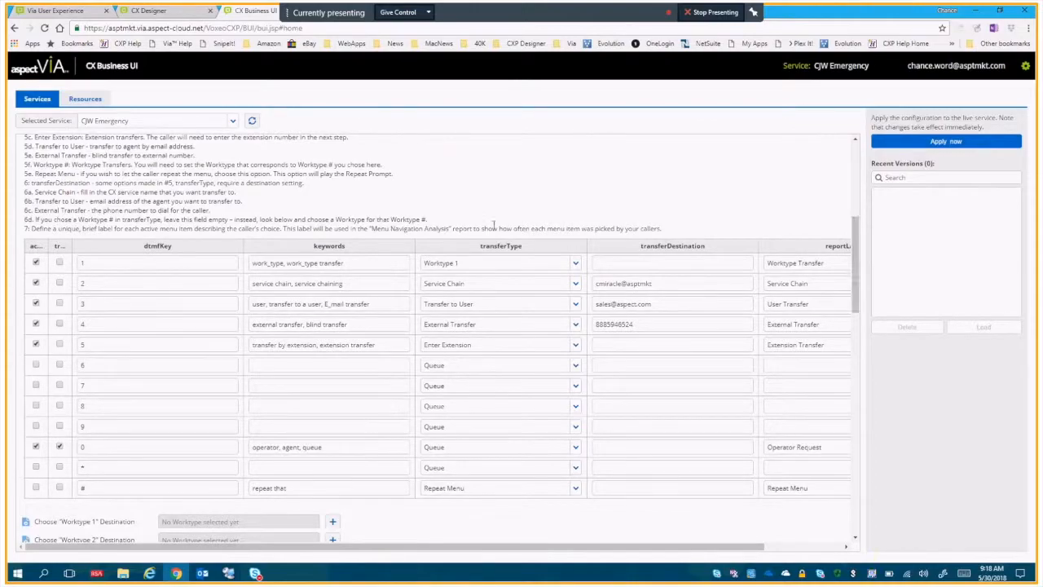
Switch the active option for dtmfKey 1 off and on again, and select the dtmfKey field for choice 4.
click(111, 259)
click(35, 262)
click(35, 261)
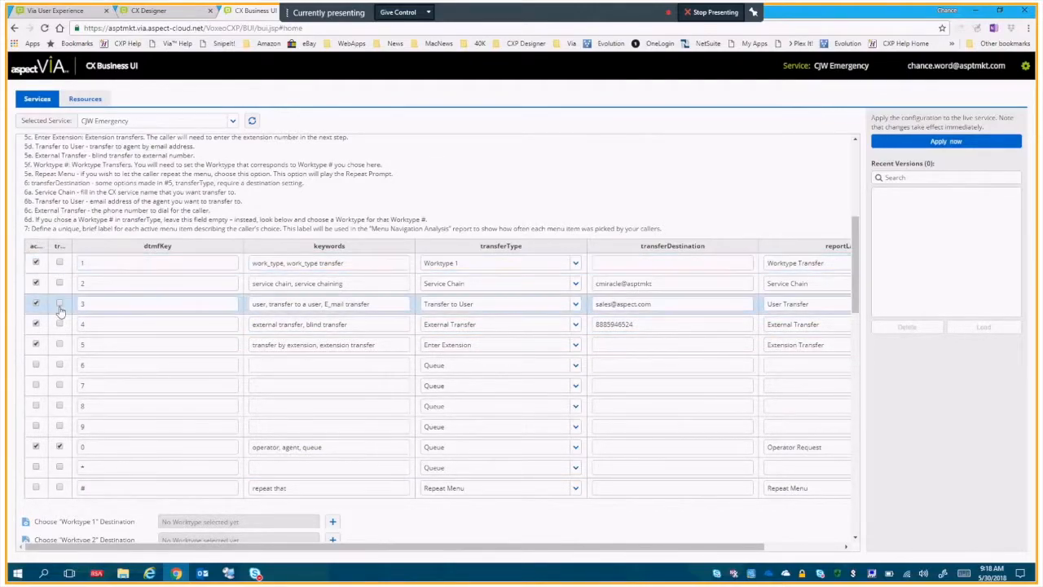
click(146, 325)
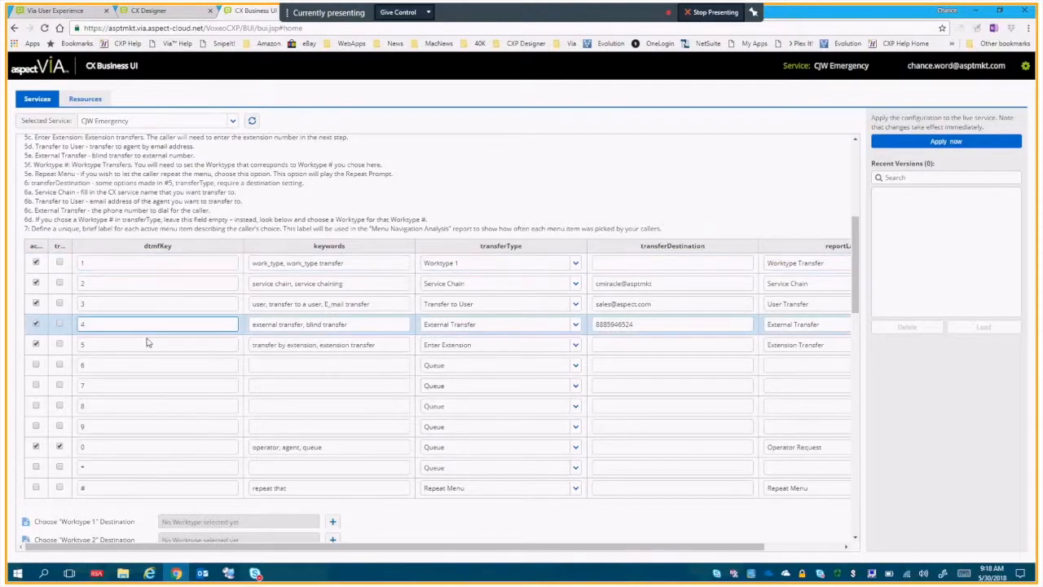
Switch the tr… option for choice 0 off and on again, and enable the same option for choice 5.
click(79, 429)
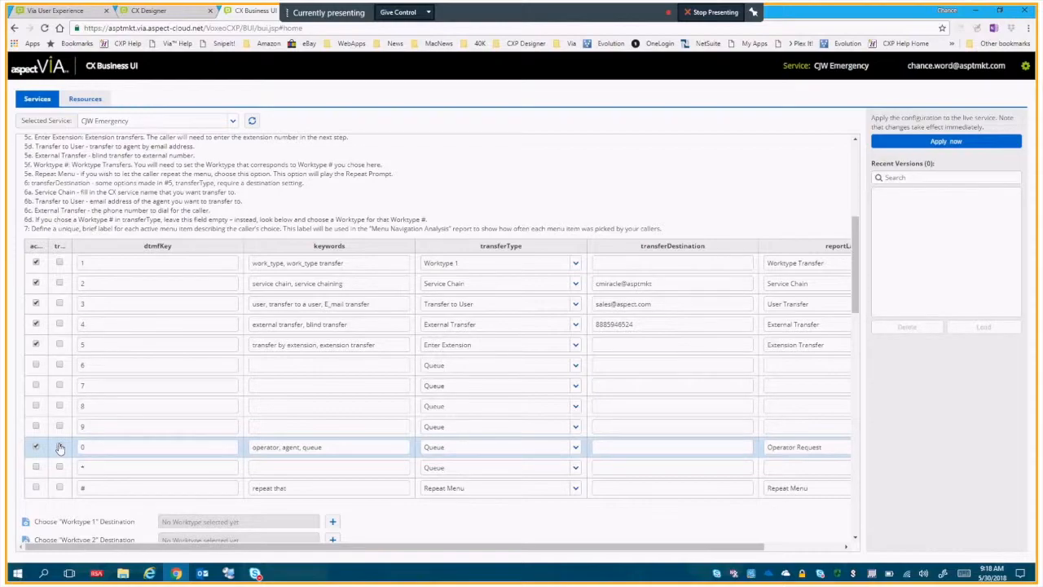
click(59, 446)
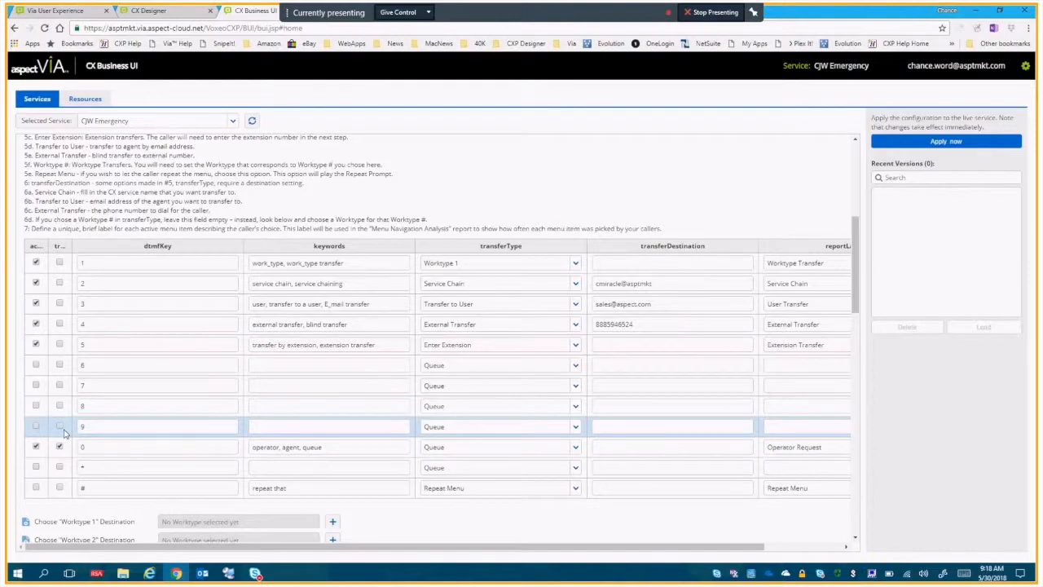
click(156, 445)
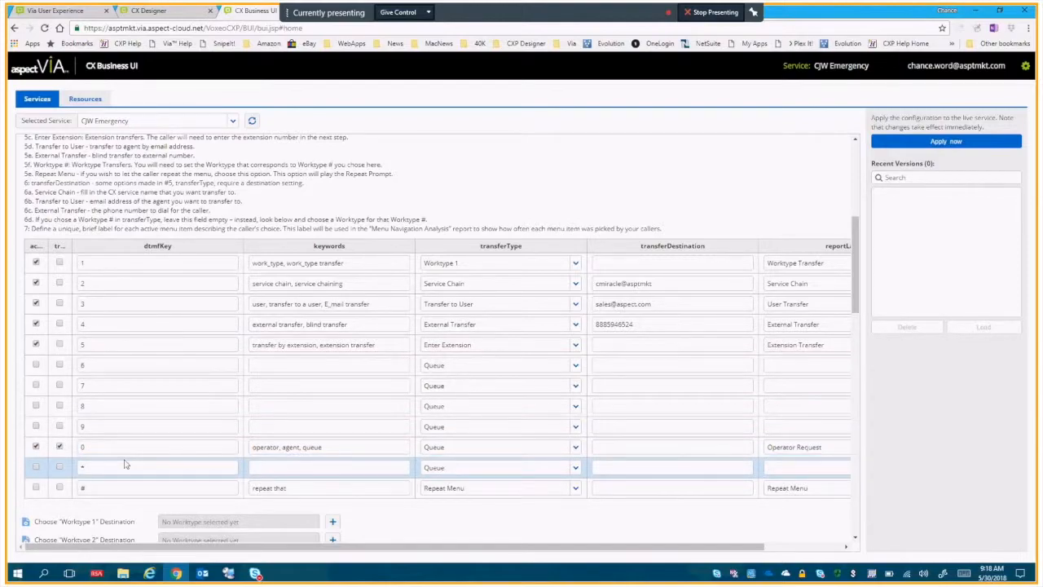
click(60, 448)
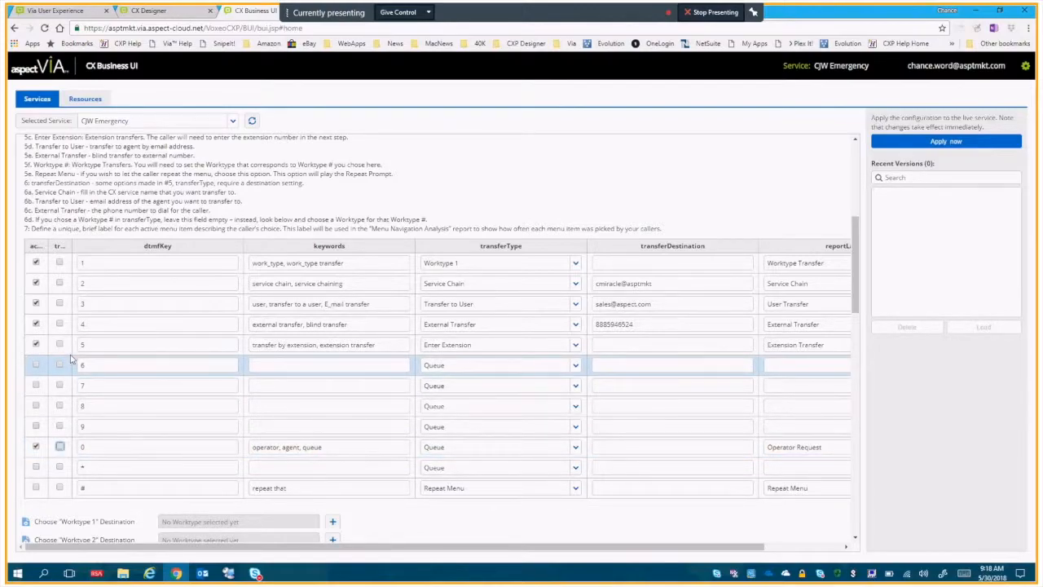
click(60, 344)
click(60, 446)
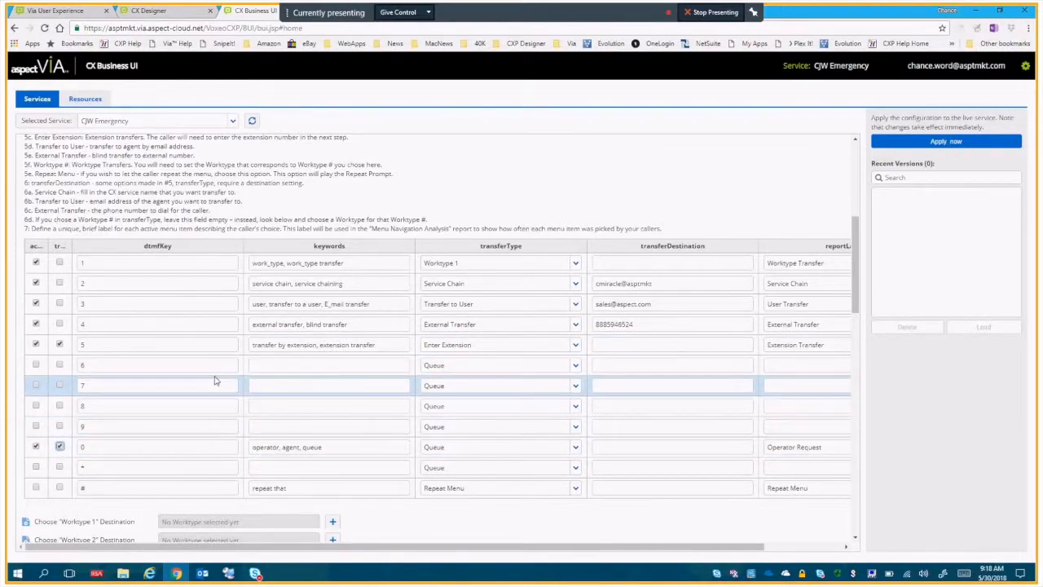
Activate the sixth menu choice with dtmfKey 0, and turn off the active and tr… options of the original choice 0.
click(167, 264)
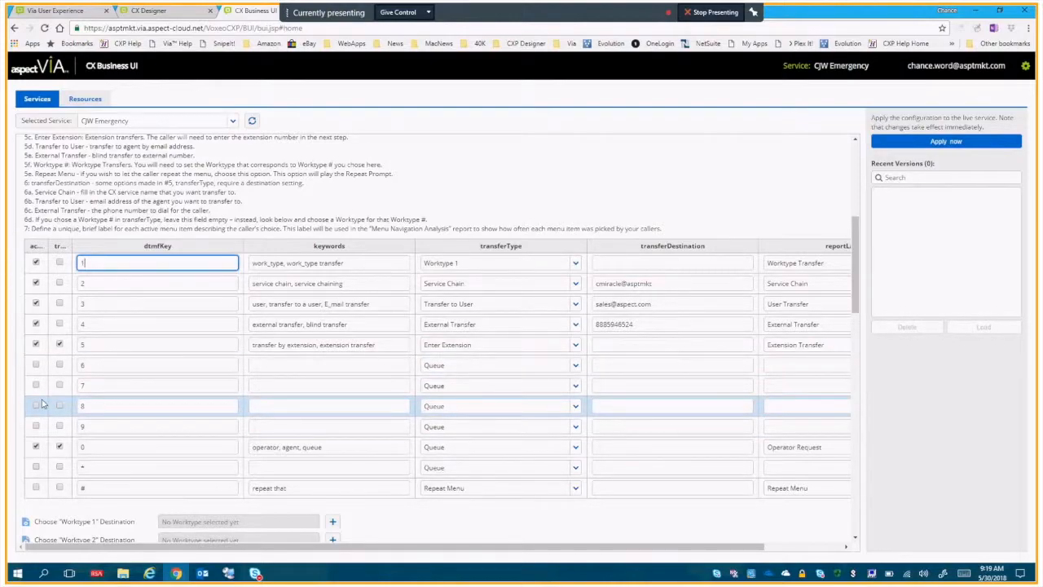
click(35, 365)
key(BackSpace)
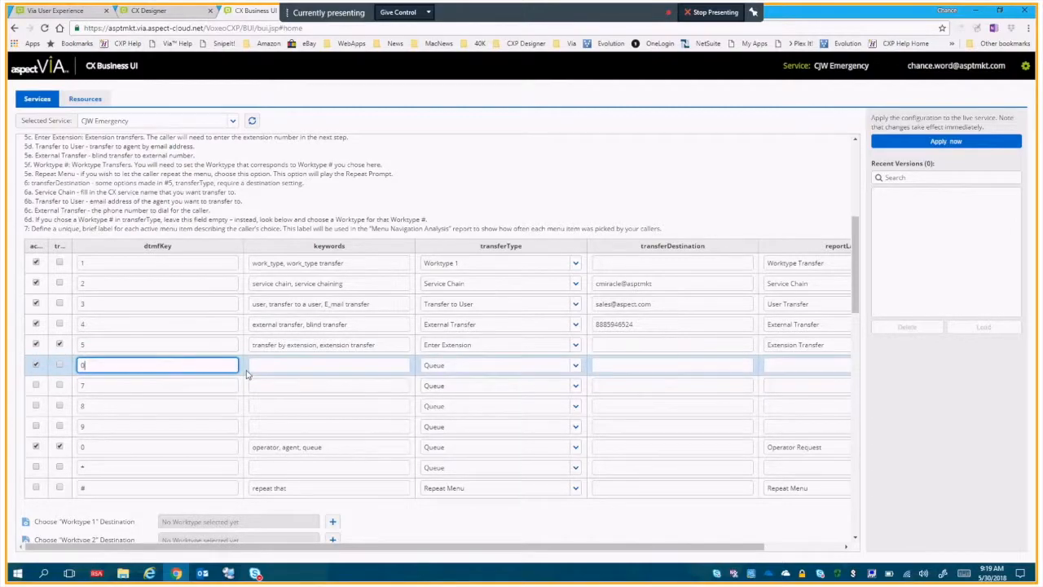
click(36, 449)
click(59, 446)
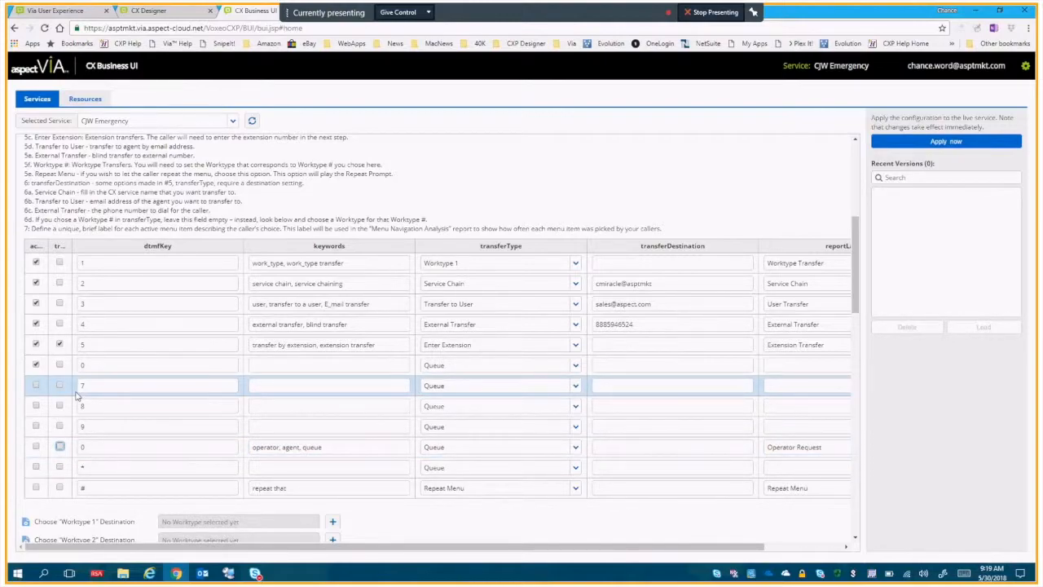
Set the sixth menu choice's dtmfKey to 6, and turn off the tr… option for choice 5.
click(118, 364)
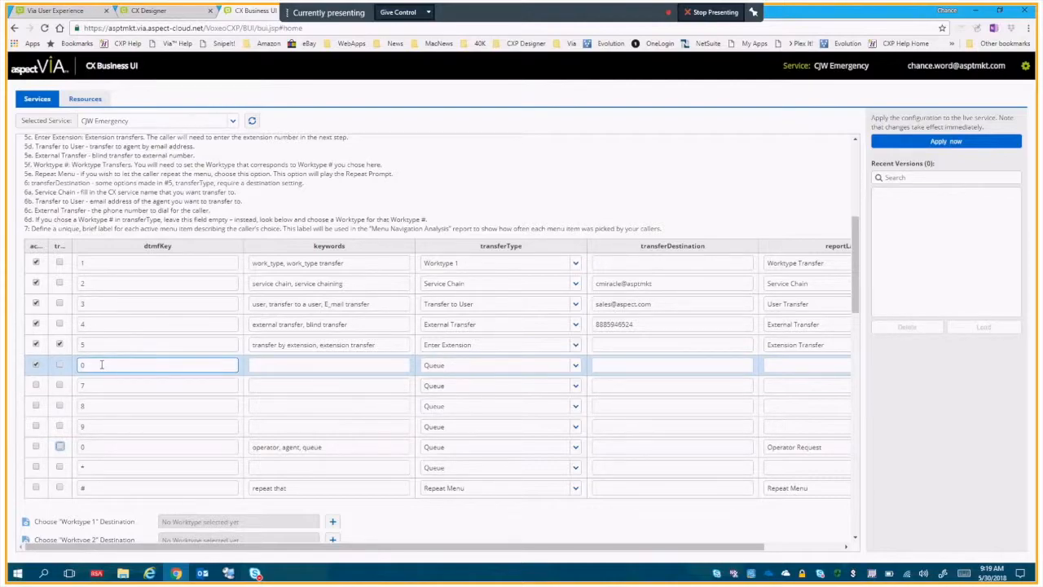
text(6)
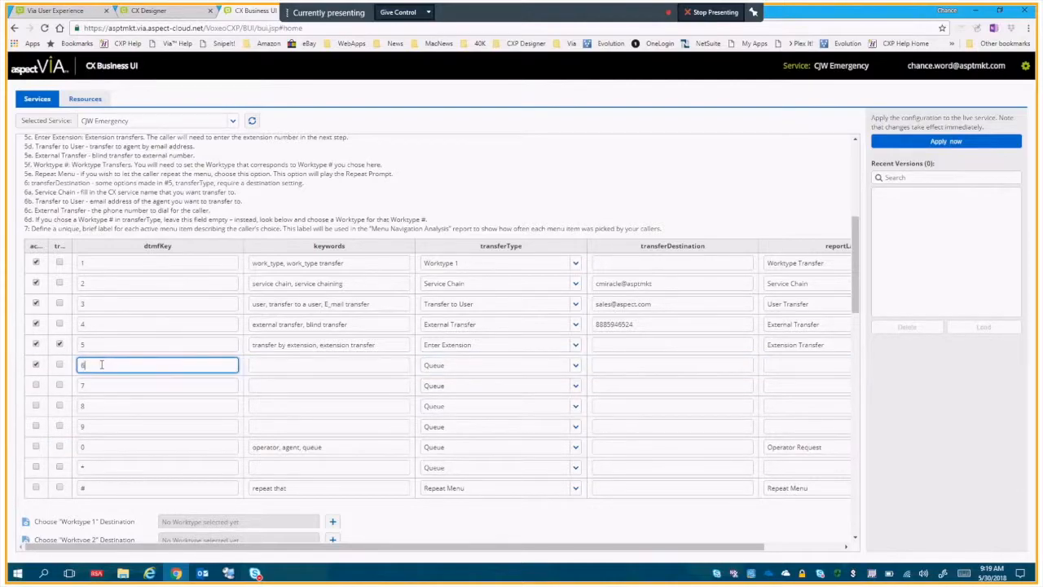
key(ctrl+minus)
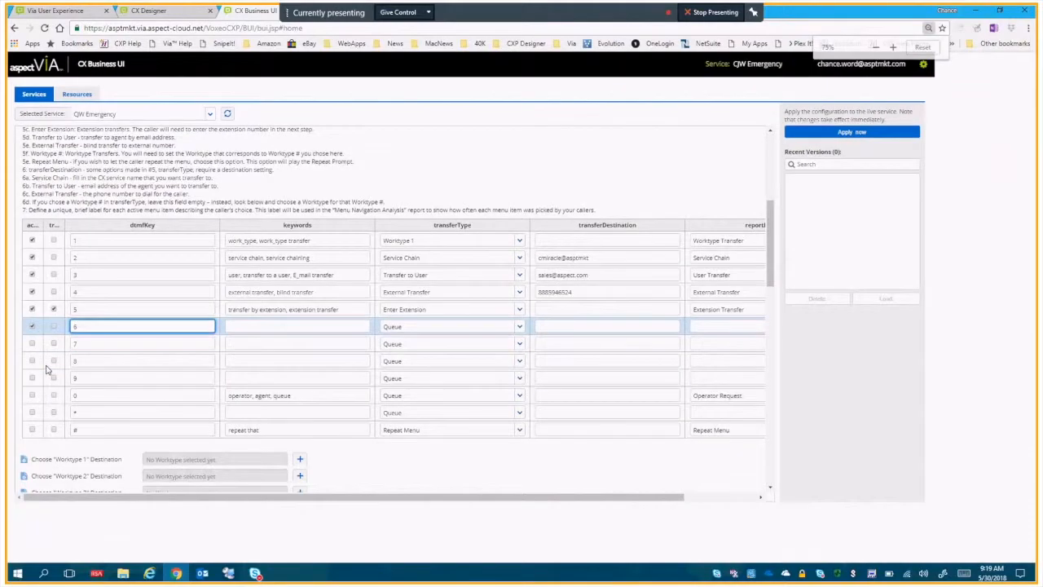
key(ctrl+plus)
key(ctrl+plus)
key(ctrl+plus)
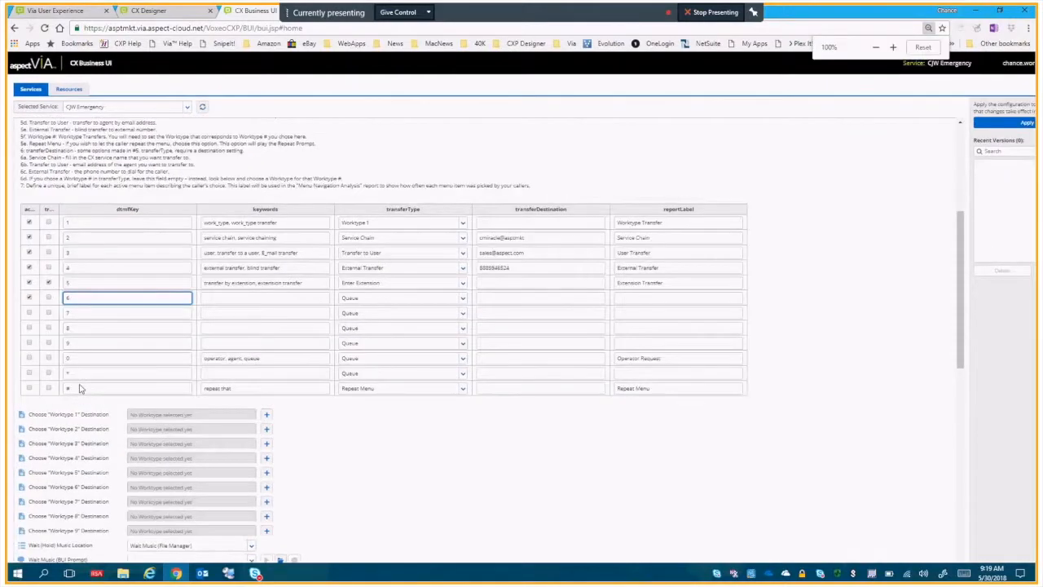
key(ctrl+plus)
key(ctrl+plus)
key(ctrl+plus)
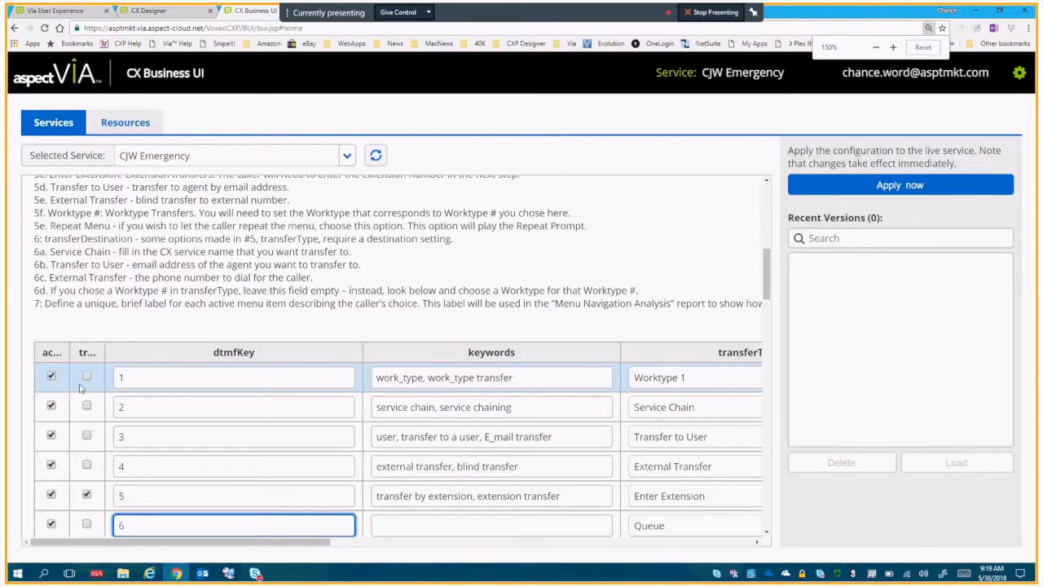
key(ctrl+minus)
key(ctrl+minus)
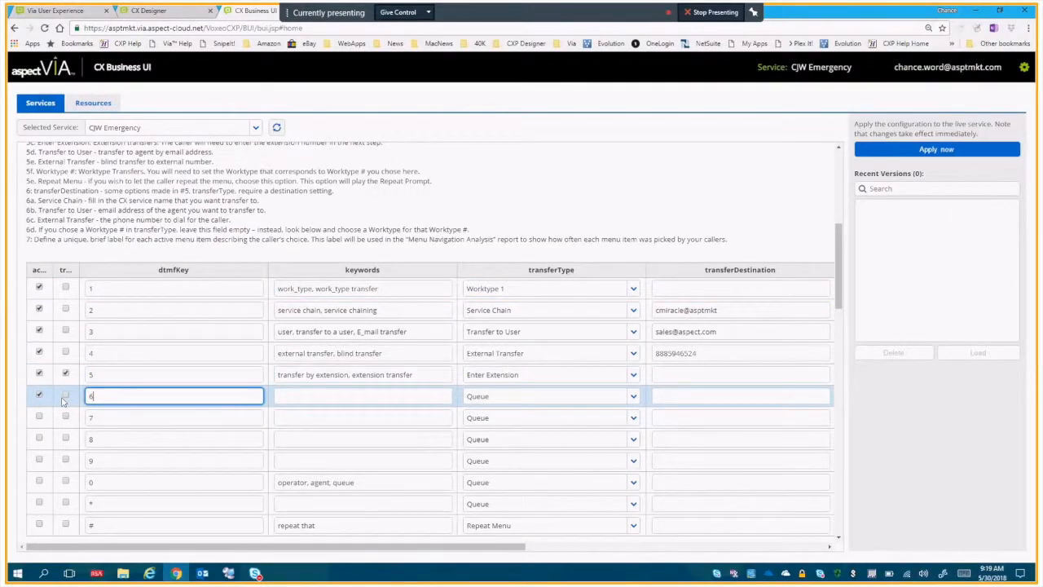
click(66, 373)
Examine the keywords of the menu choices, and select the empty keywords field for choice 6.
key(ctrl+minus)
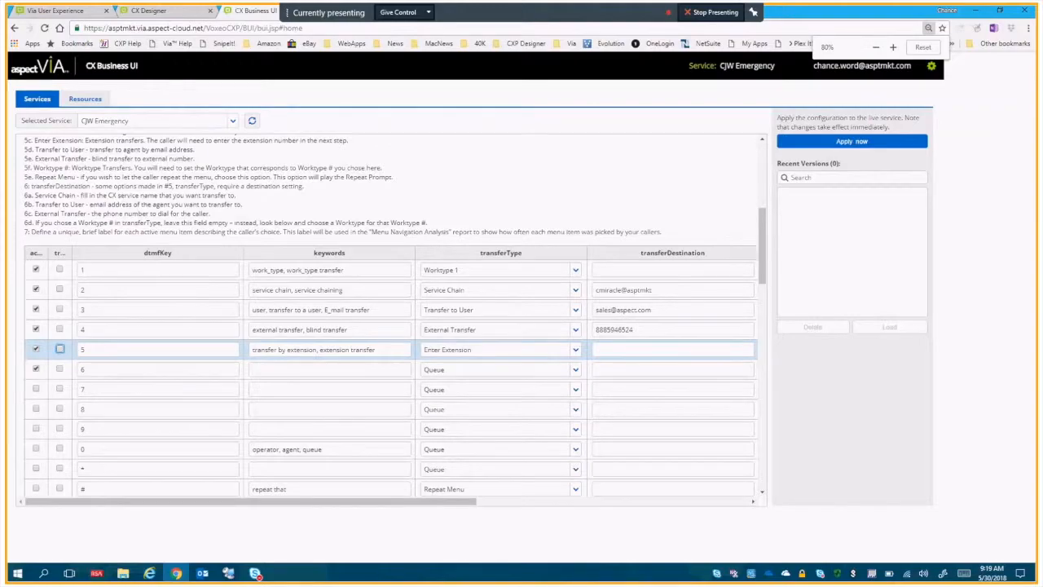
key(ctrl+minus)
key(ctrl+minus)
key(ctrl+minus)
key(ctrl+plus)
key(ctrl+plus)
key(ctrl+plus)
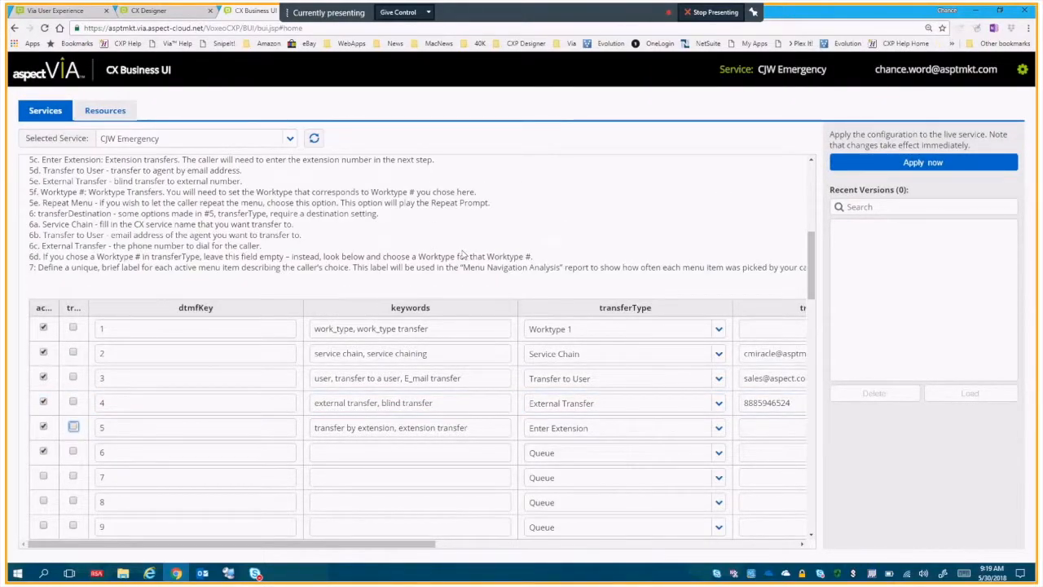
click(273, 402)
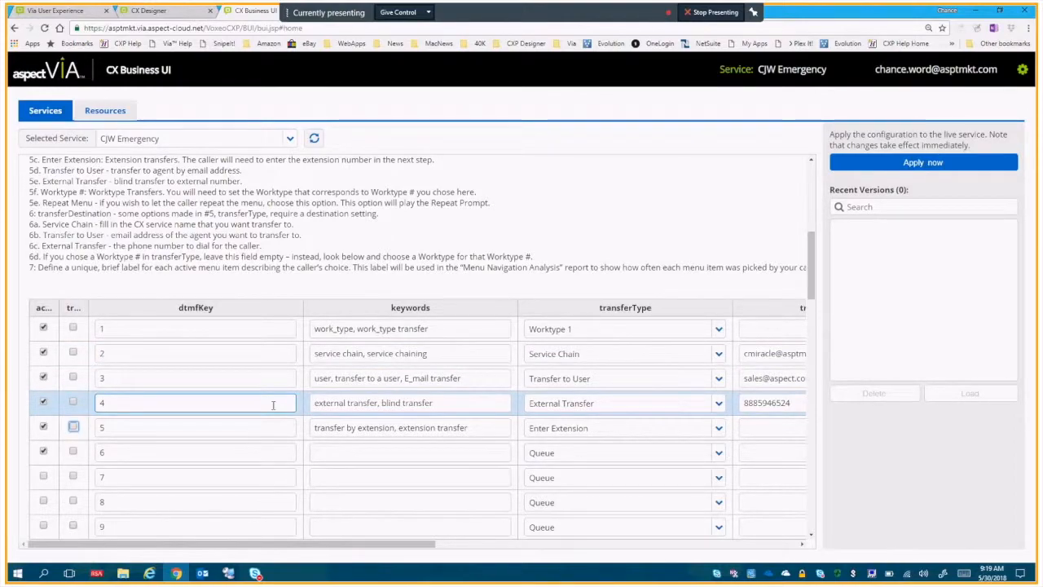
click(330, 451)
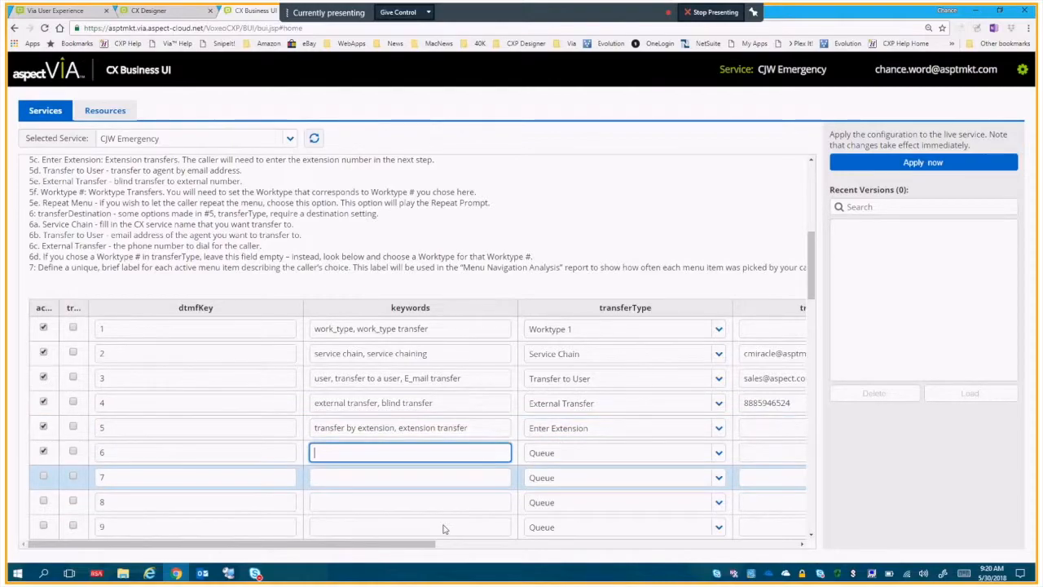
Review the available transferType options for menu choices 1 and 2, keeping Worktype 1 and Service Chain, and highlight the report label instruction.
drag(409, 544, 508, 546)
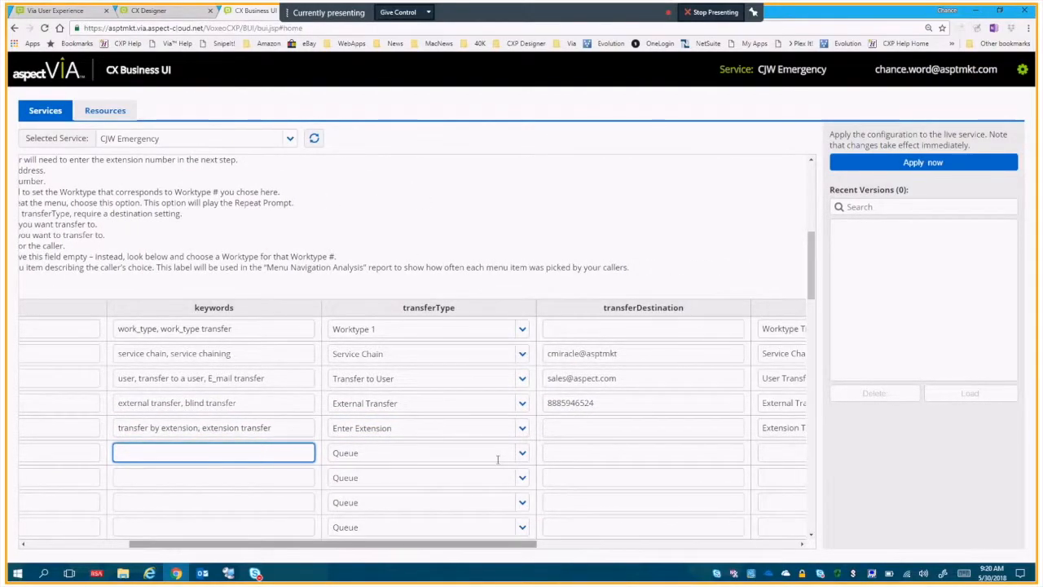
click(521, 330)
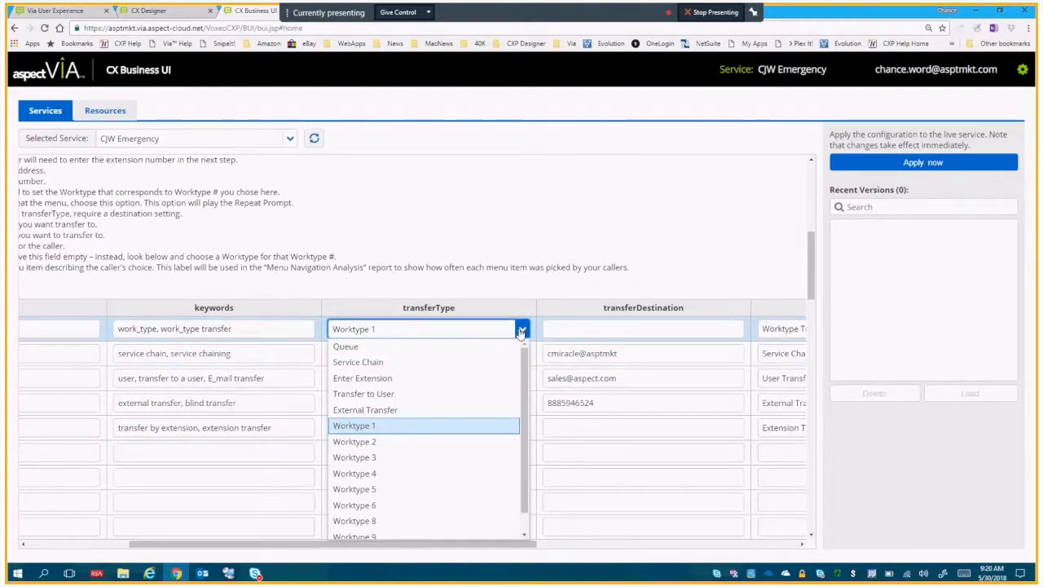
click(520, 330)
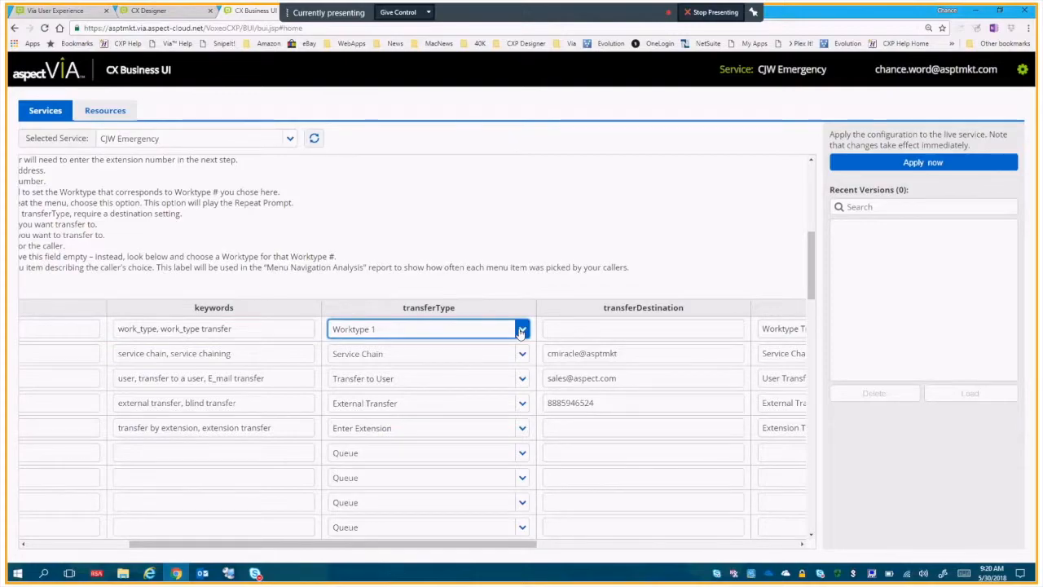
click(521, 330)
scroll(522, 410, down, 1)
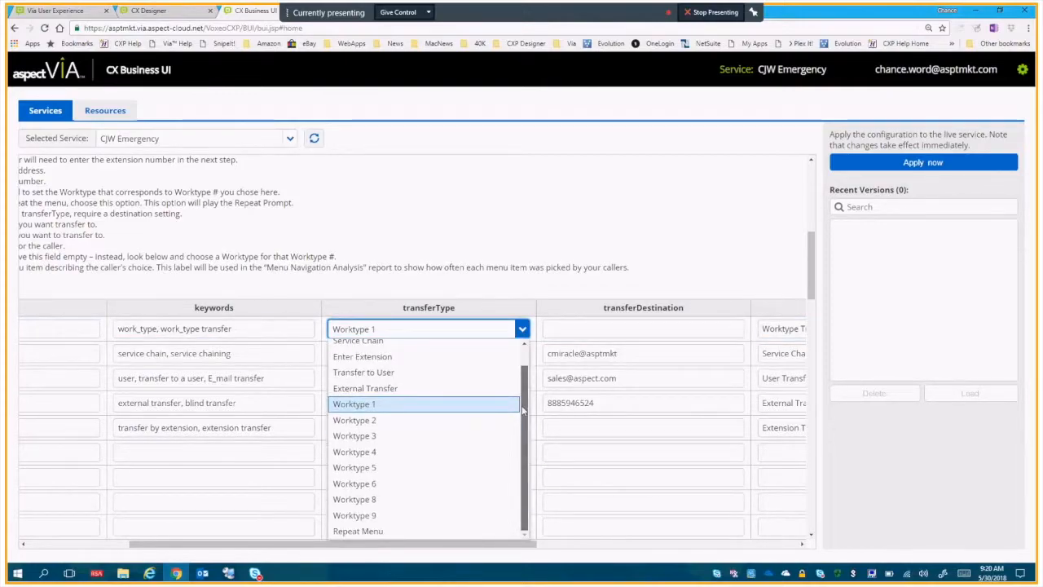
scroll(523, 411, up, 1)
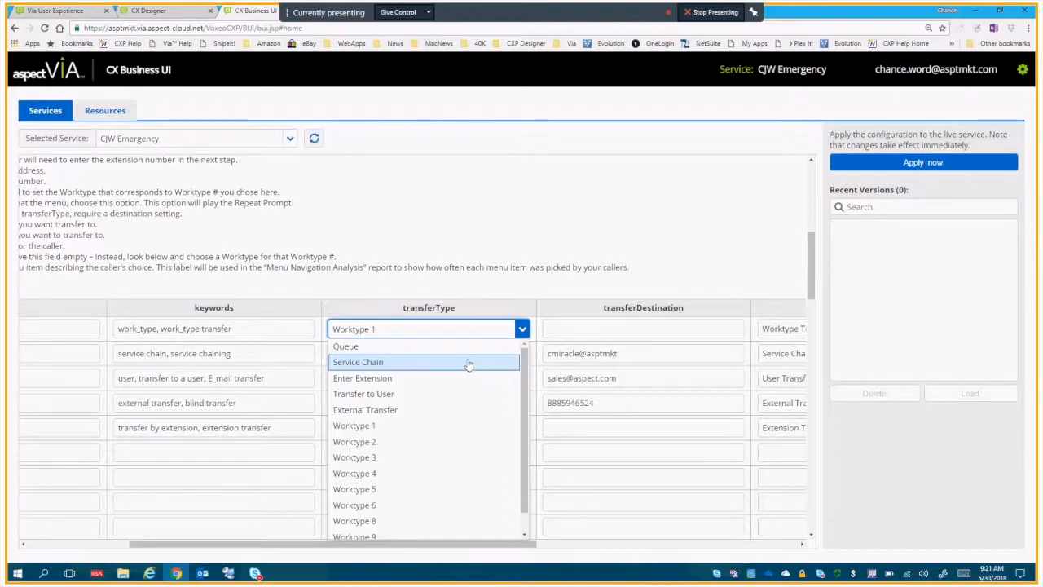
click(509, 279)
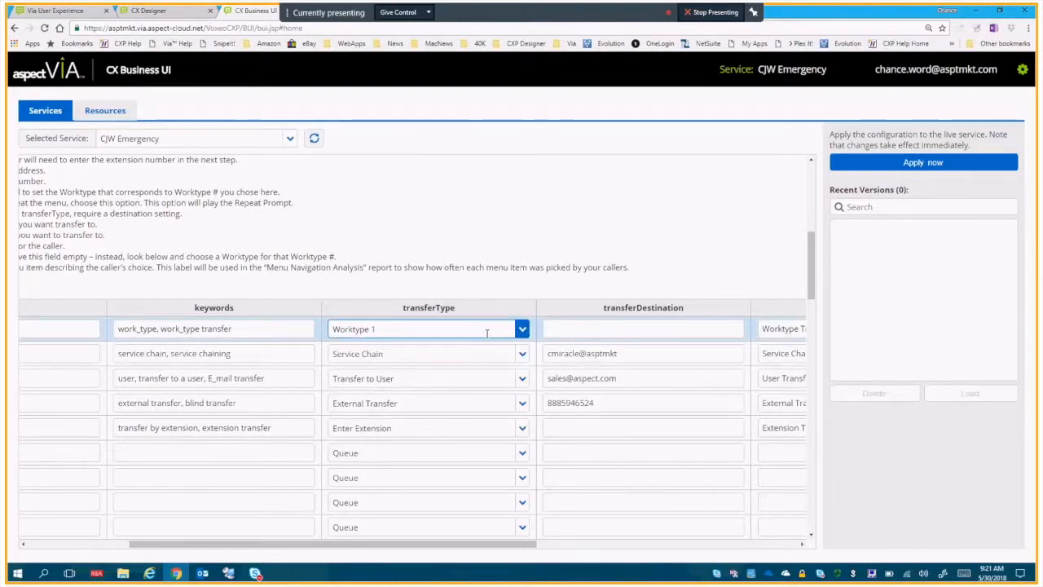
click(522, 357)
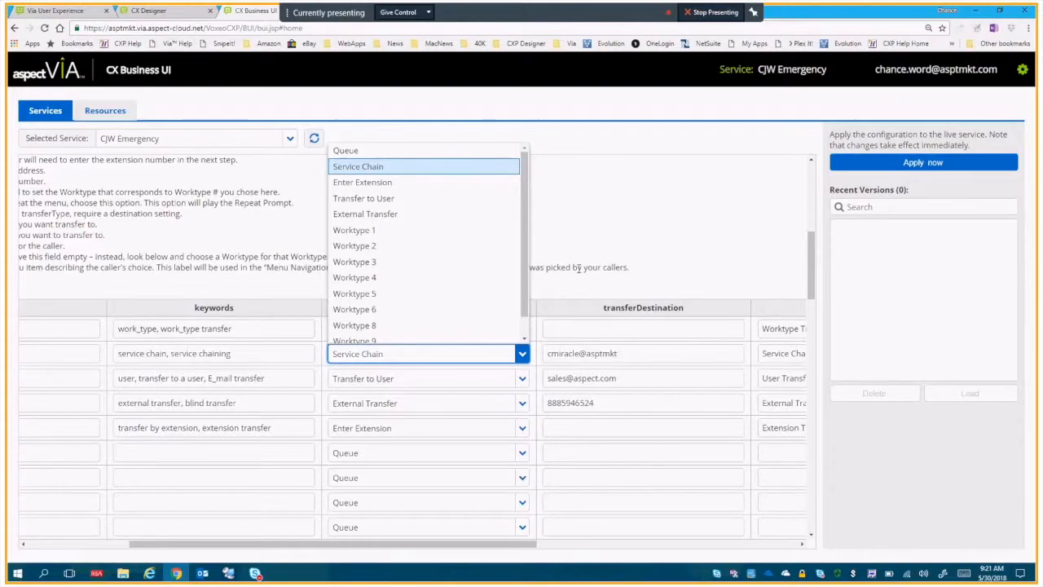
click(580, 268)
triple_click(580, 267)
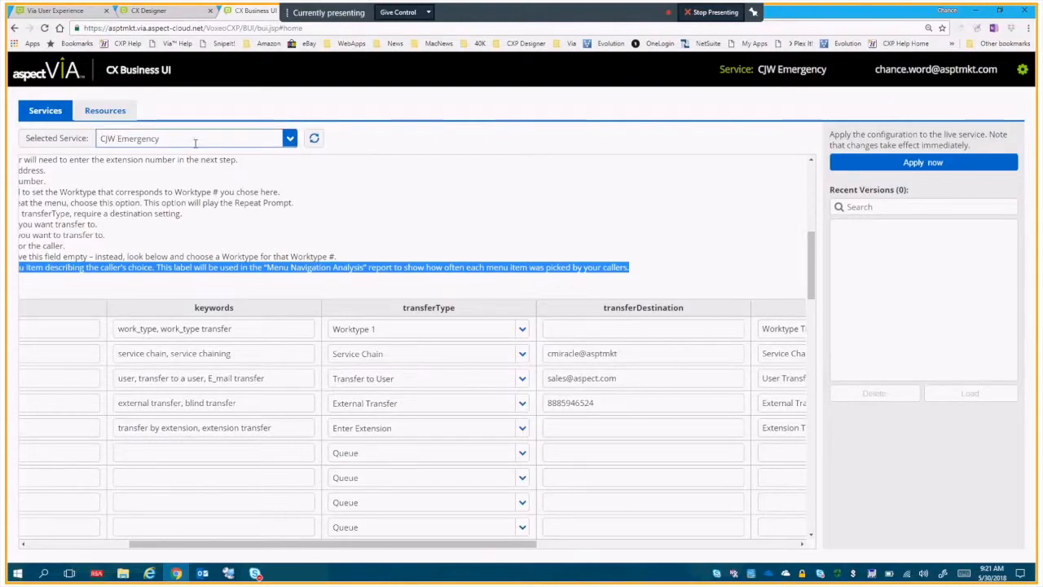
Switch to CX Commander, open its list of services, and search it for "cjw".
click(1022, 69)
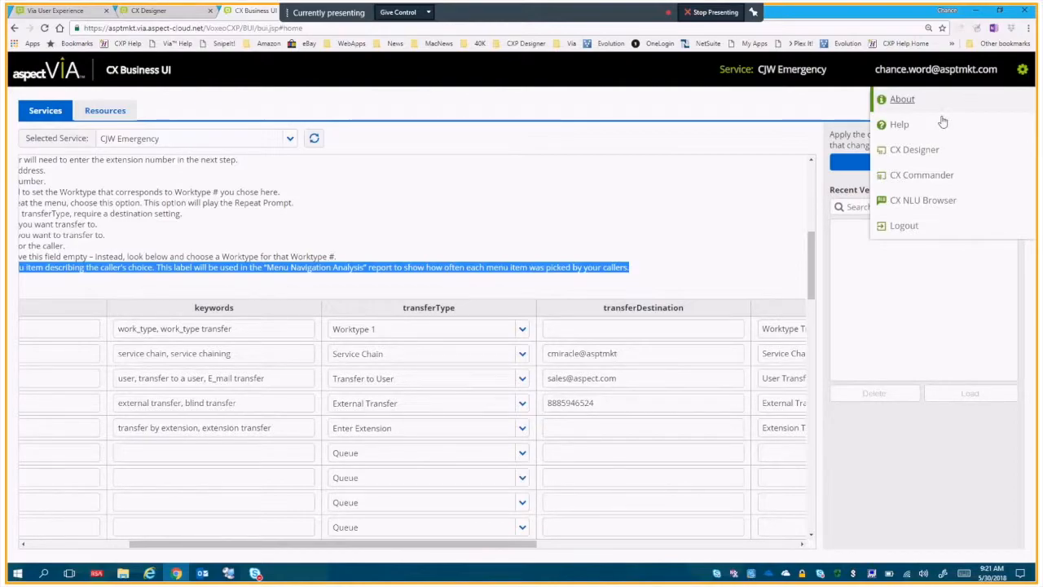
click(913, 185)
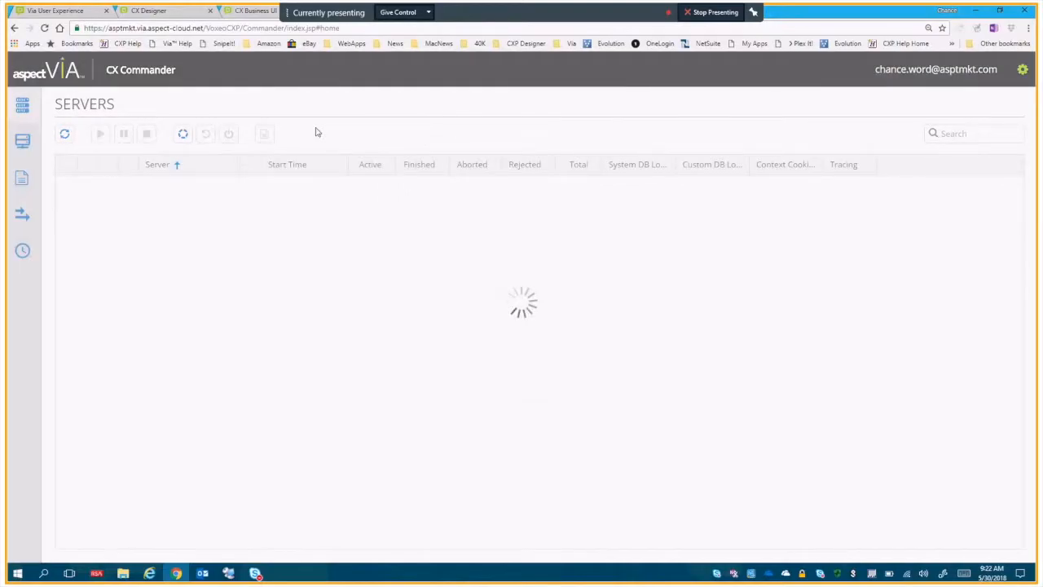
click(24, 143)
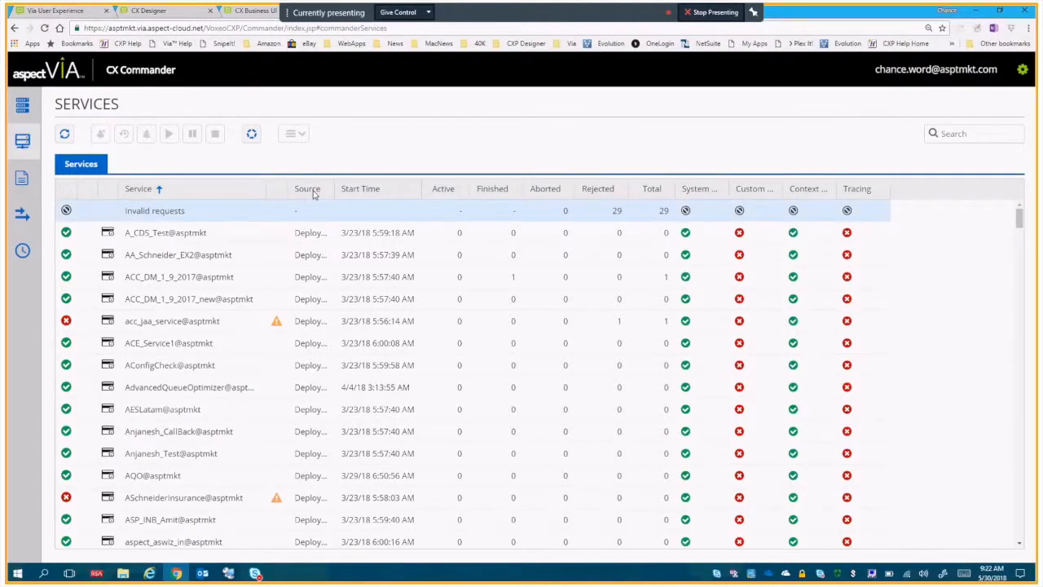
click(960, 131)
text(cjw)
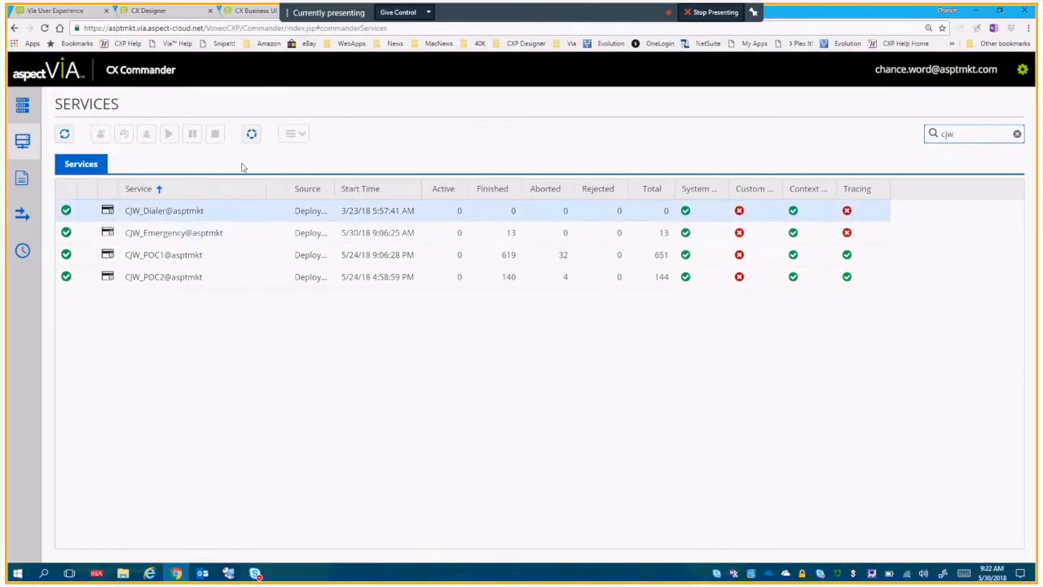
click(185, 12)
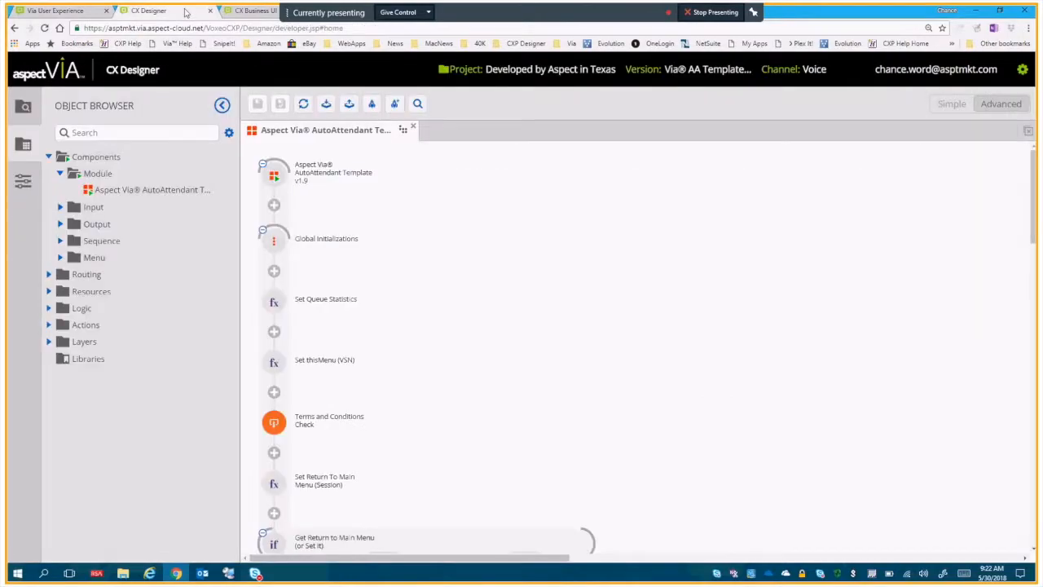
click(253, 11)
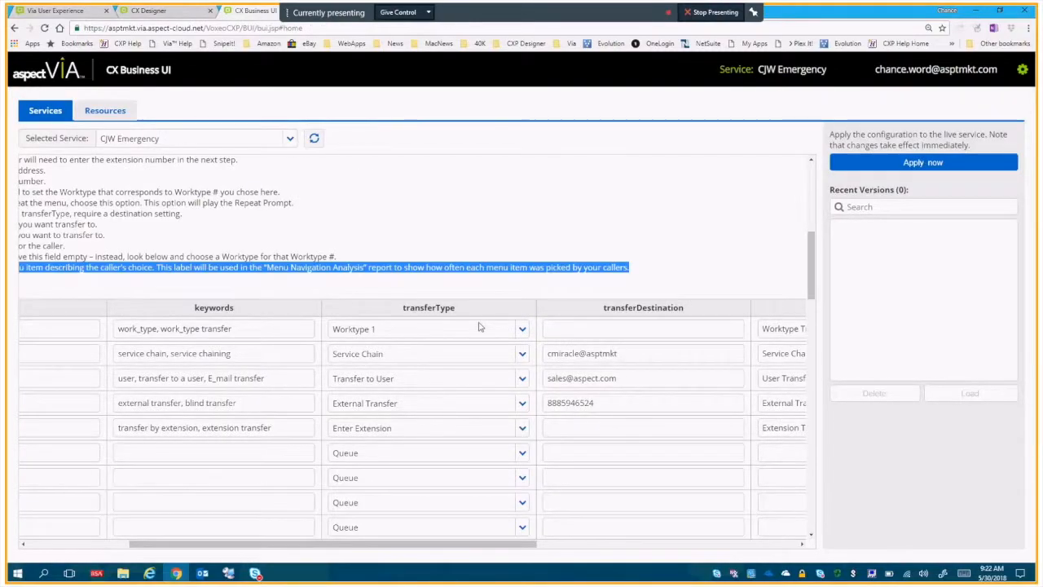
click(609, 354)
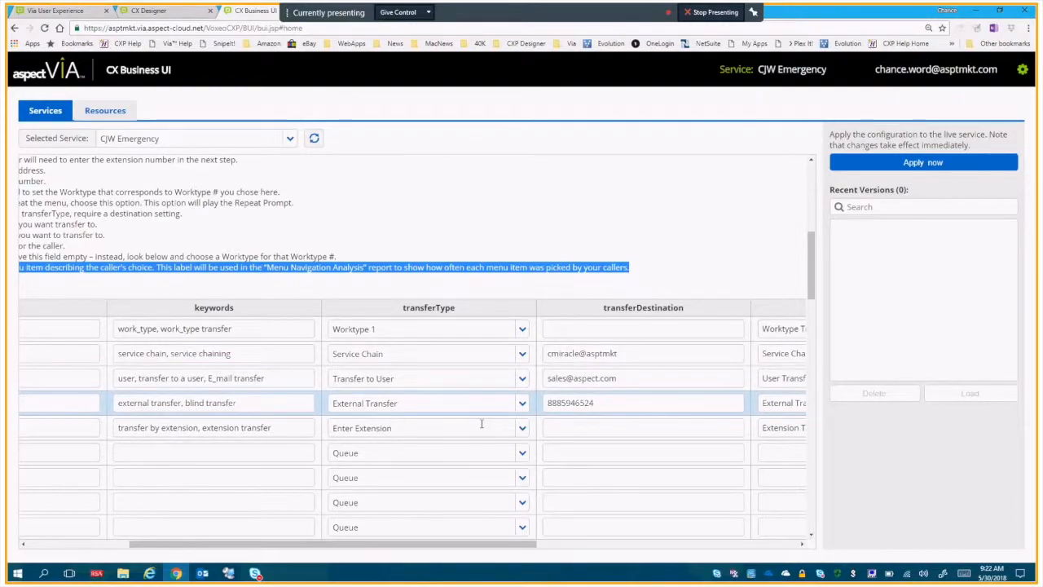
click(615, 372)
click(596, 358)
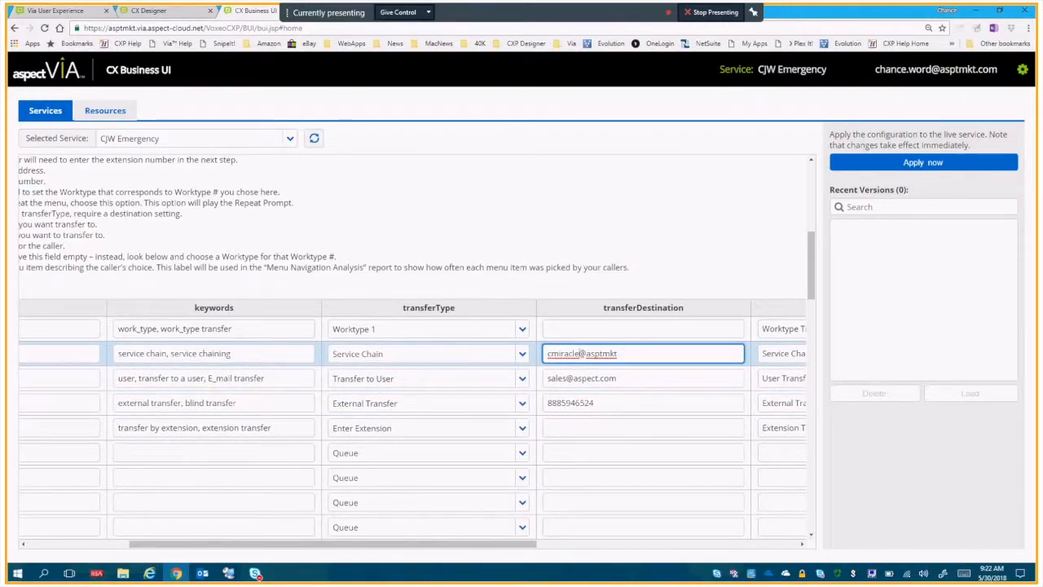
drag(579, 353, 624, 356)
key(BackSpace)
drag(405, 545, 305, 546)
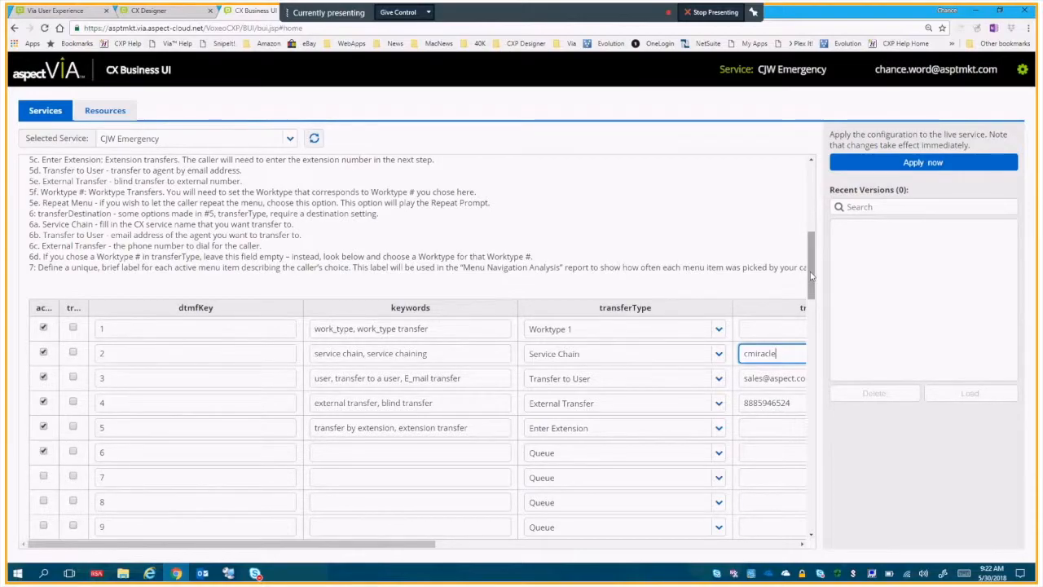
Highlight the instructions for the Service Chain transfer type (5b) and its destination setting (6a) in the Menu Choice Maker notes.
drag(810, 276, 813, 255)
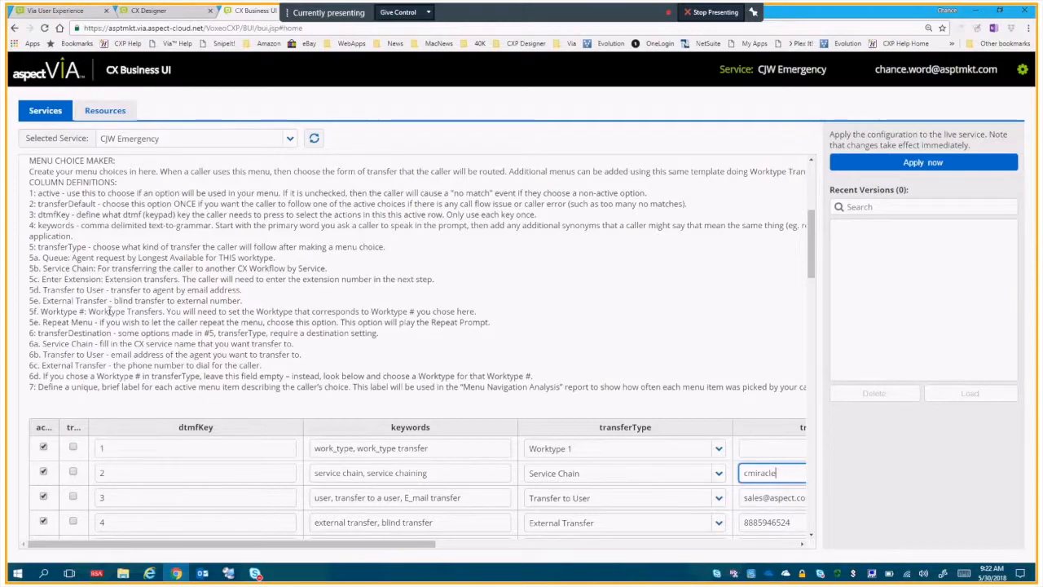
triple_click(111, 268)
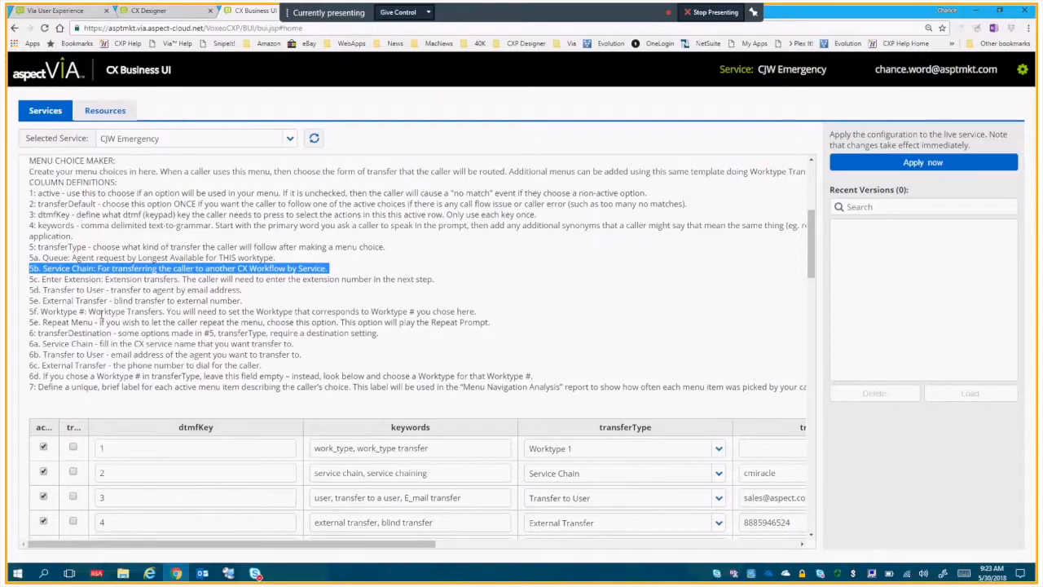
triple_click(102, 344)
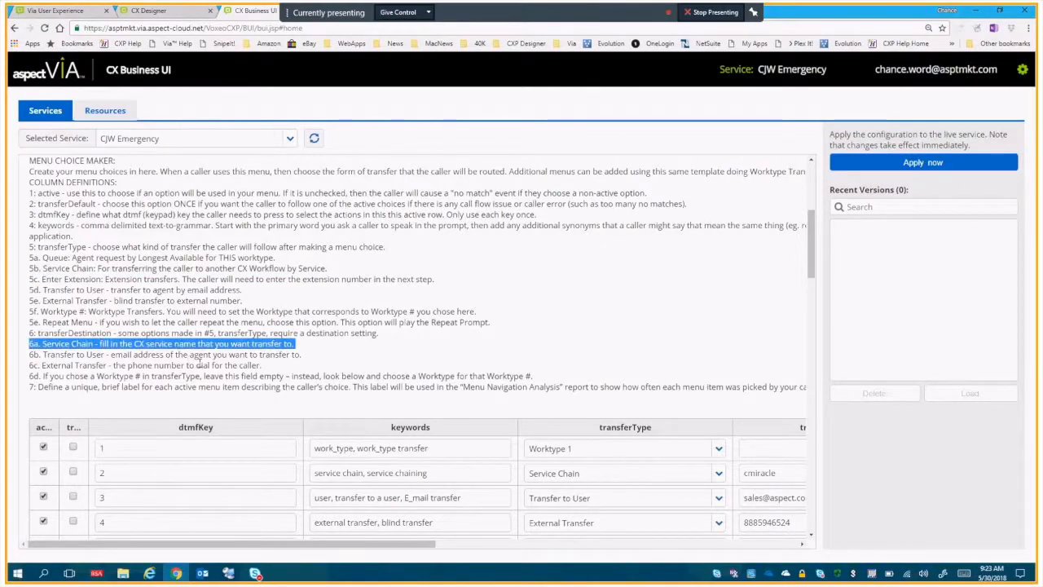
Examine the transferDestination values of the Transfer to User and External Transfer choices.
click(340, 524)
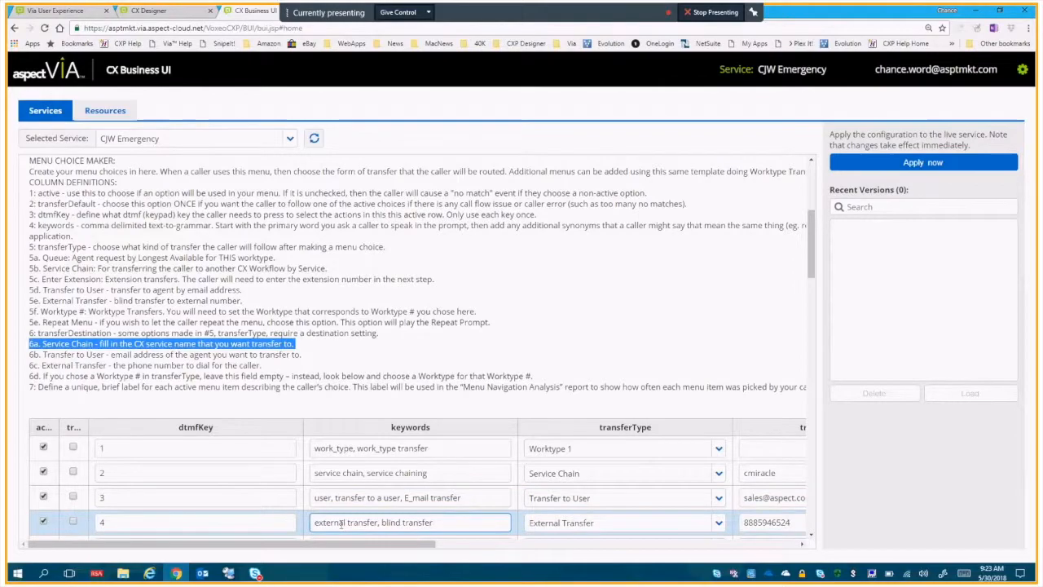
drag(357, 544, 493, 539)
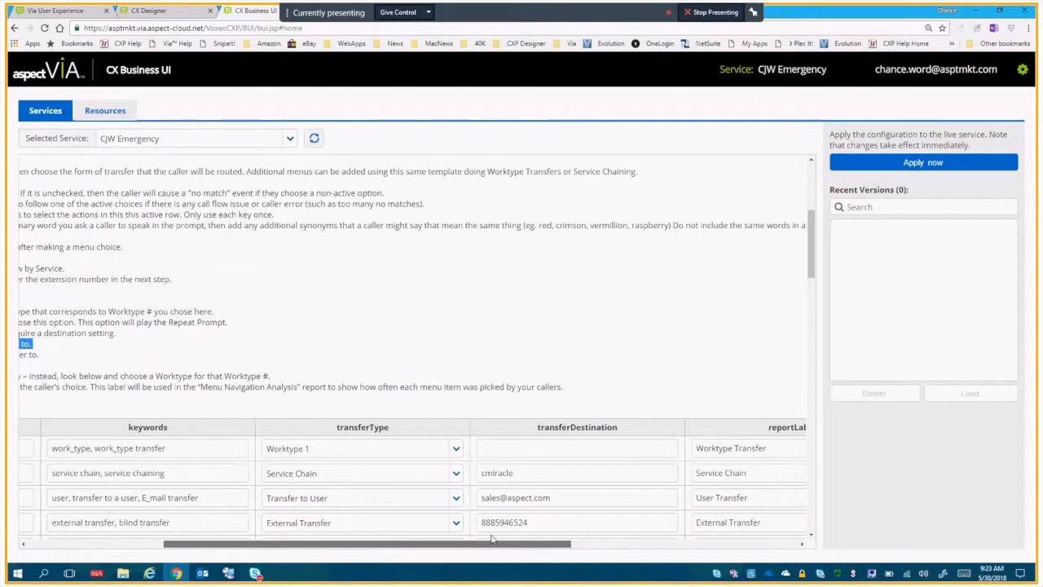
drag(524, 535, 488, 538)
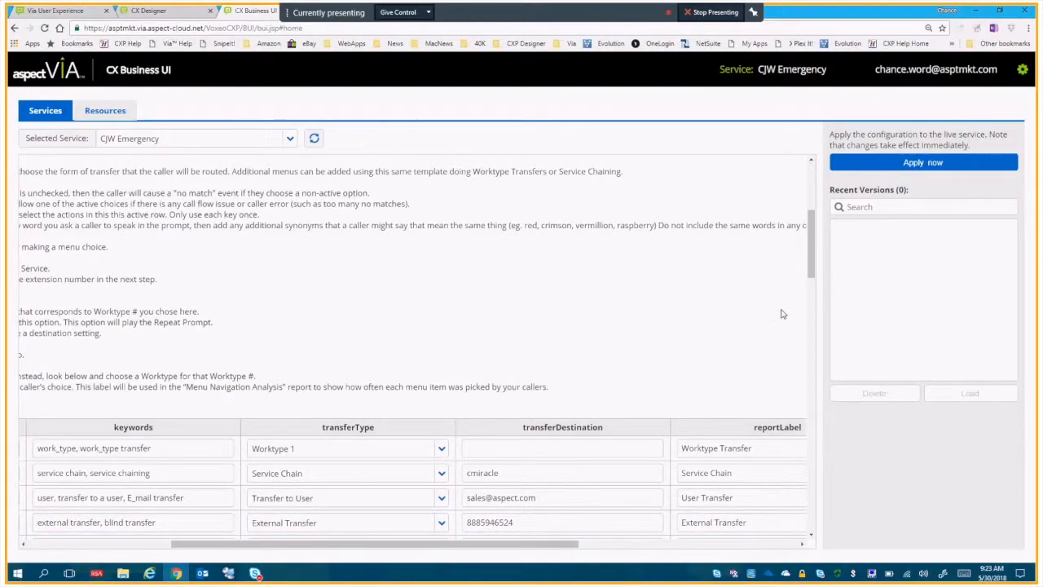
drag(811, 269, 811, 293)
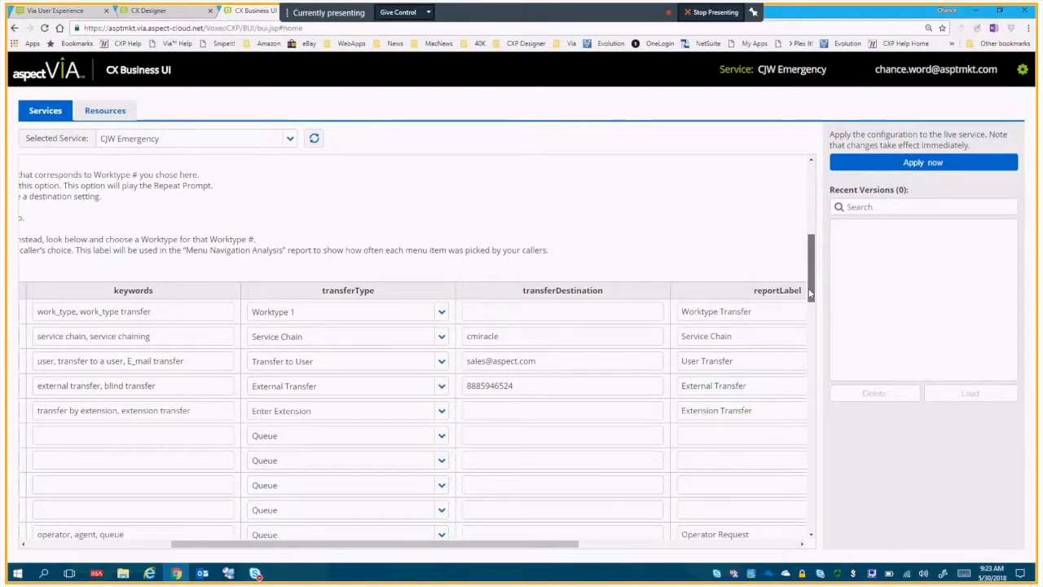
click(500, 381)
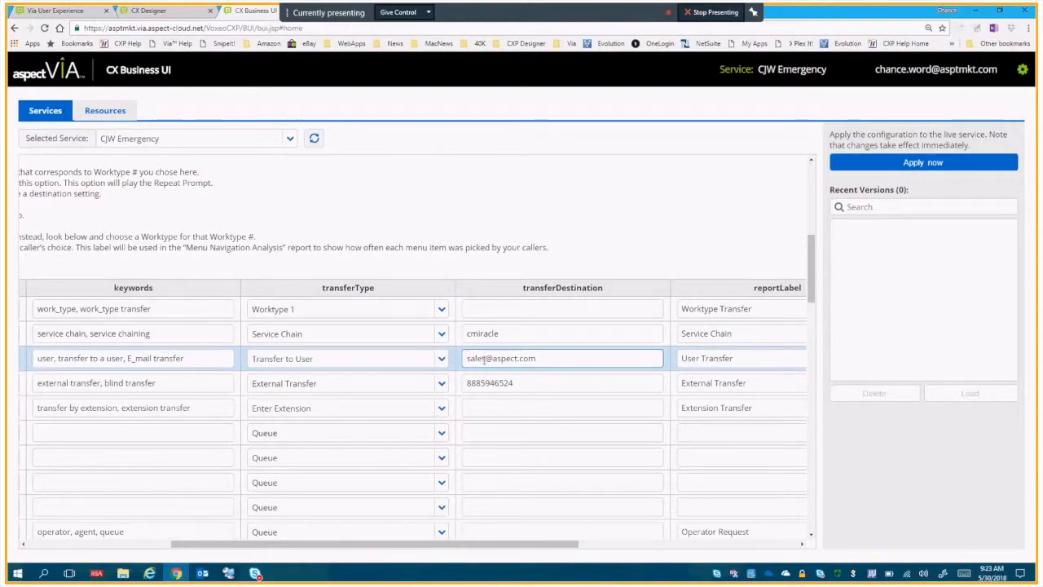
triple_click(484, 359)
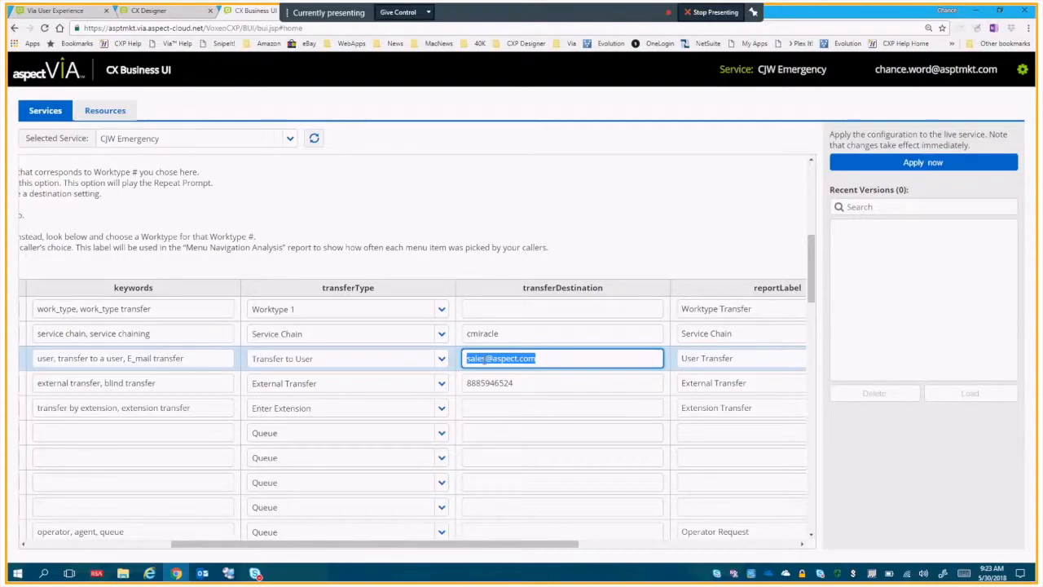
click(515, 384)
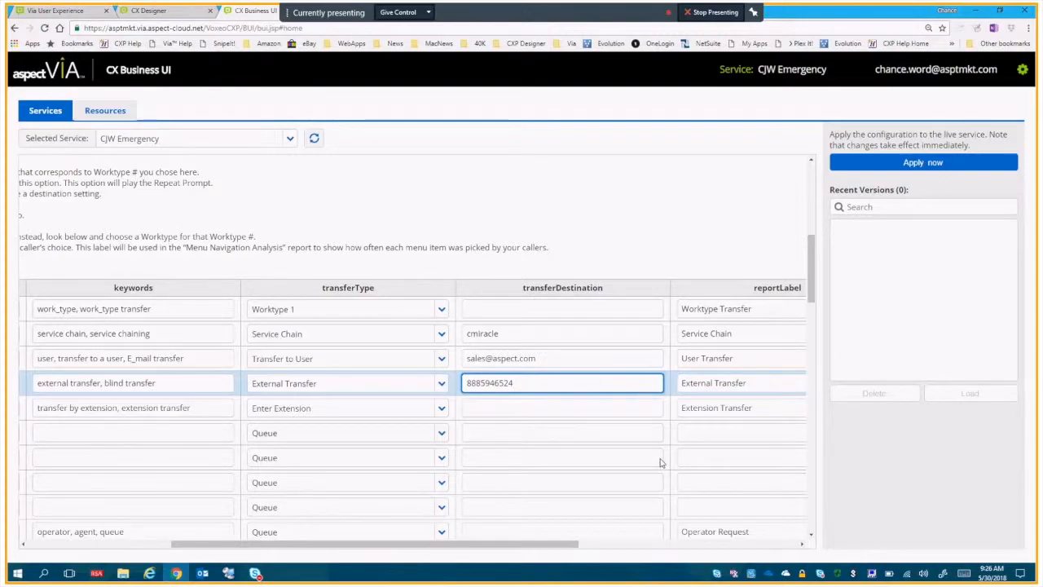
Review the available transferType options for the # choice, keeping Repeat Menu.
key(ctrl+minus)
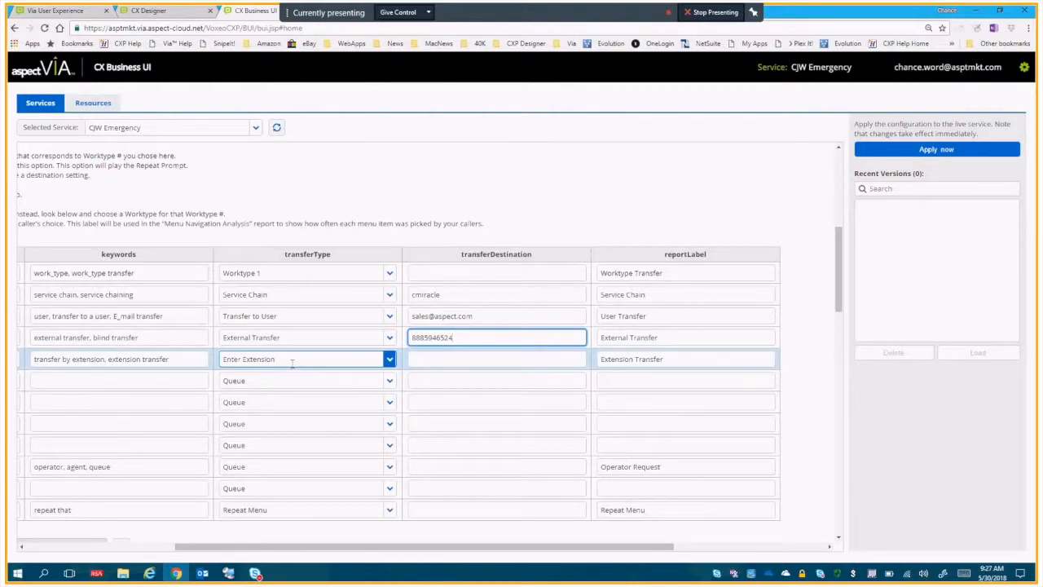
drag(300, 546, 150, 540)
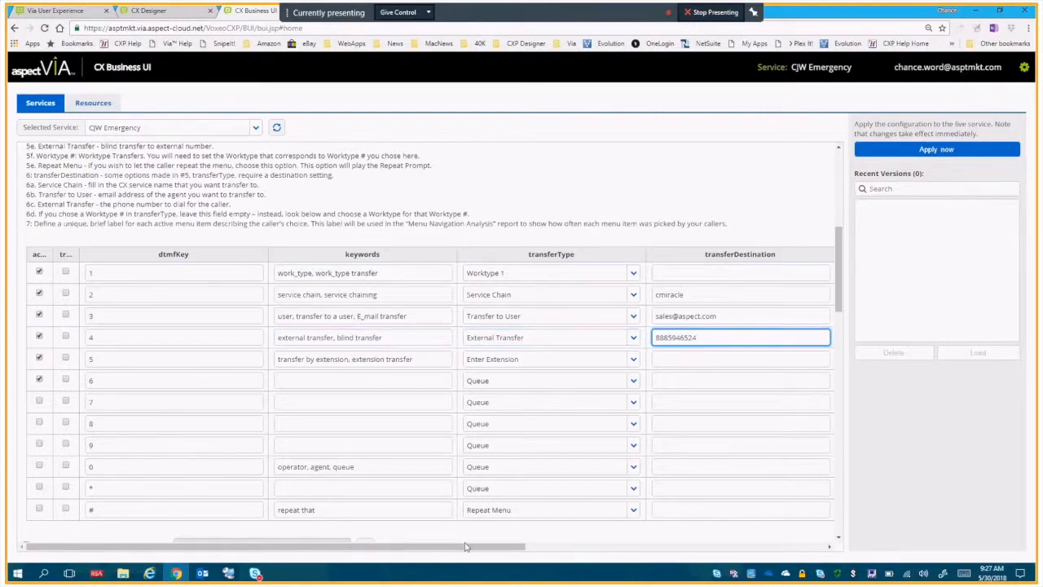
mouse_move(467, 546)
mouse_down()
mouse_move(528, 551)
mouse_move(468, 555)
mouse_up()
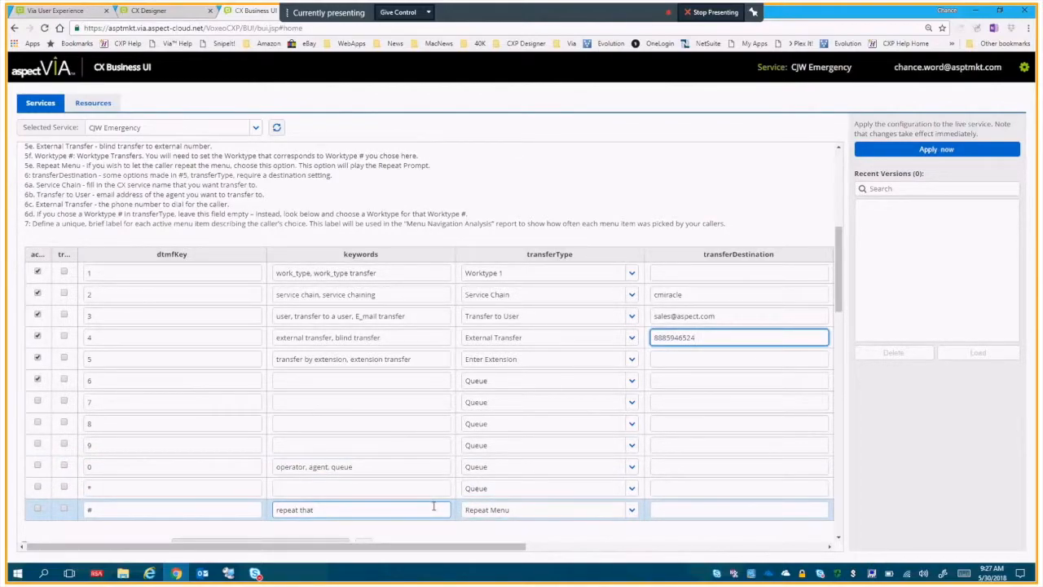
click(623, 509)
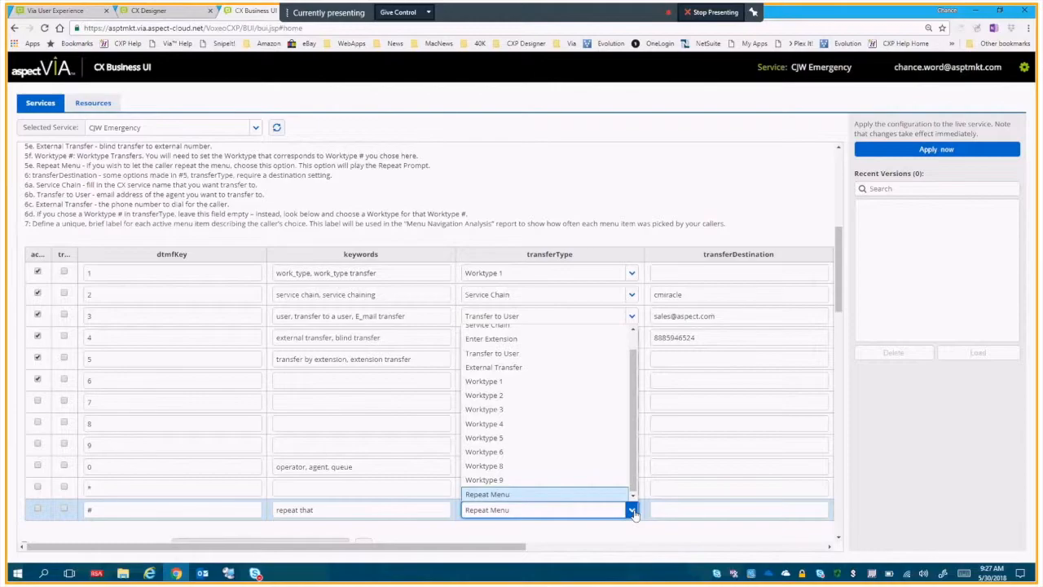
drag(633, 465, 633, 421)
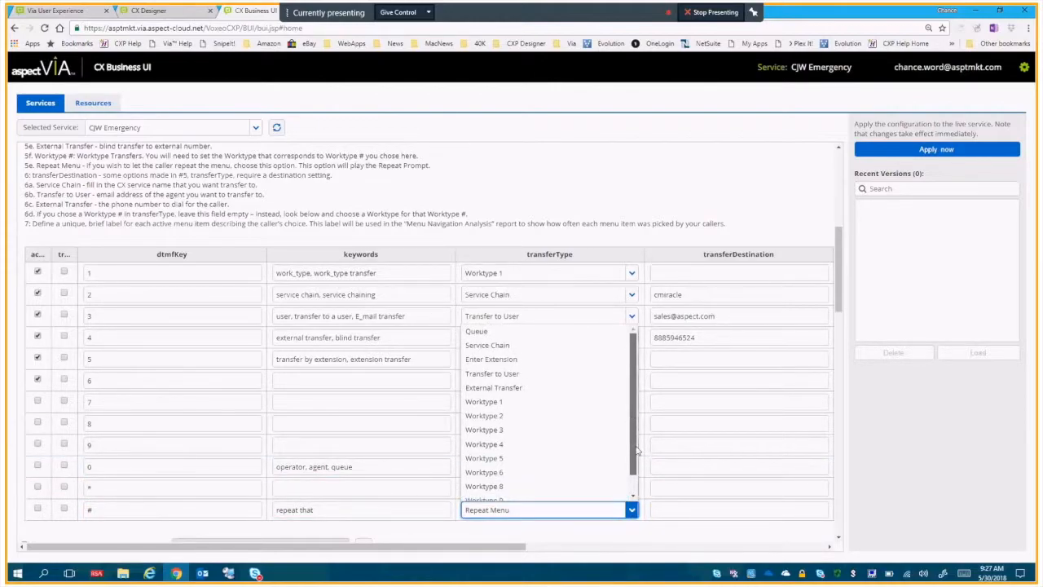
scroll(638, 451, down, 2)
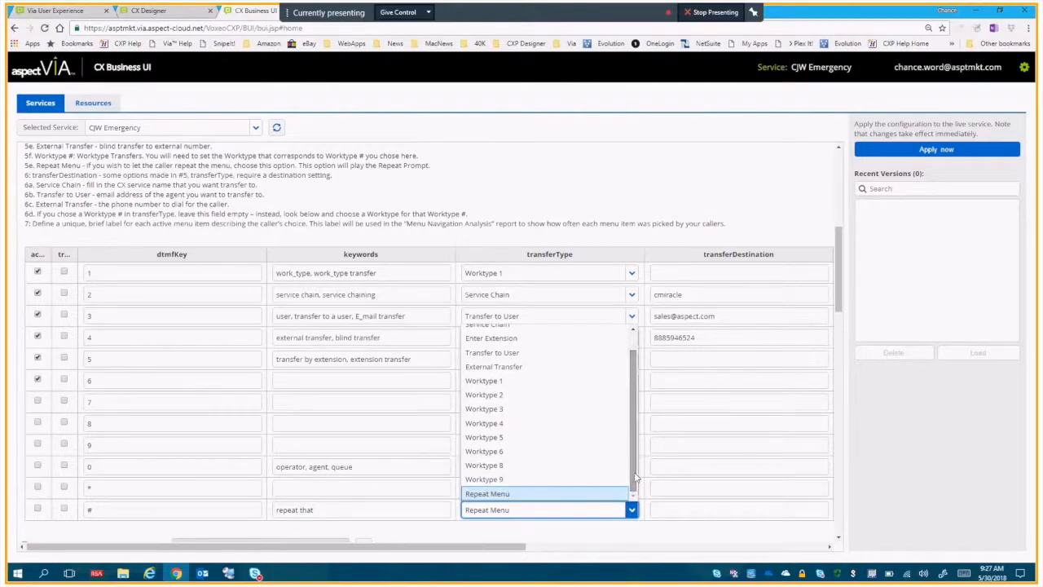
click(306, 425)
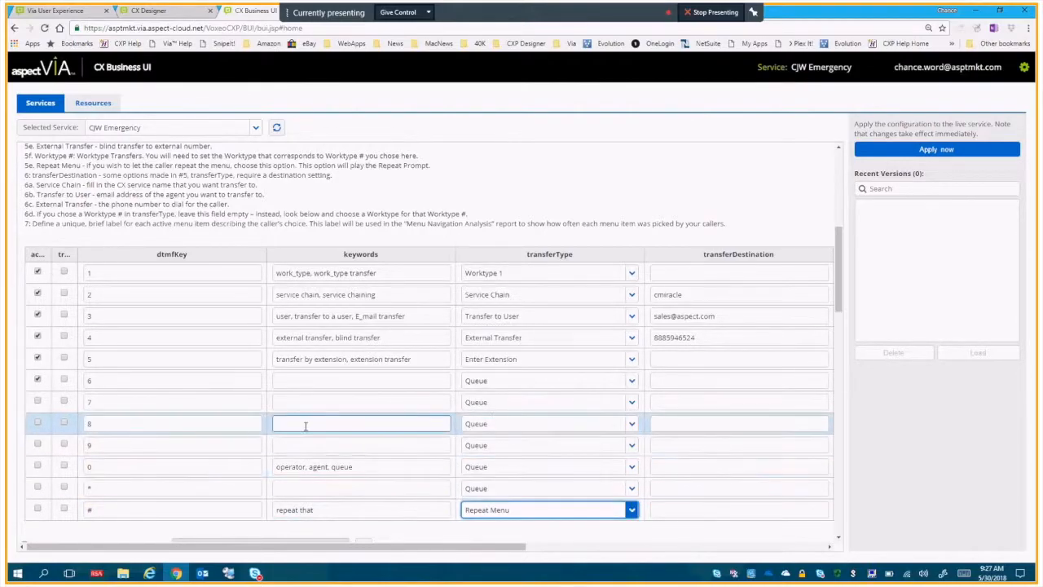
Activate menu choice 8 and give it the keyword "main menu".
click(38, 424)
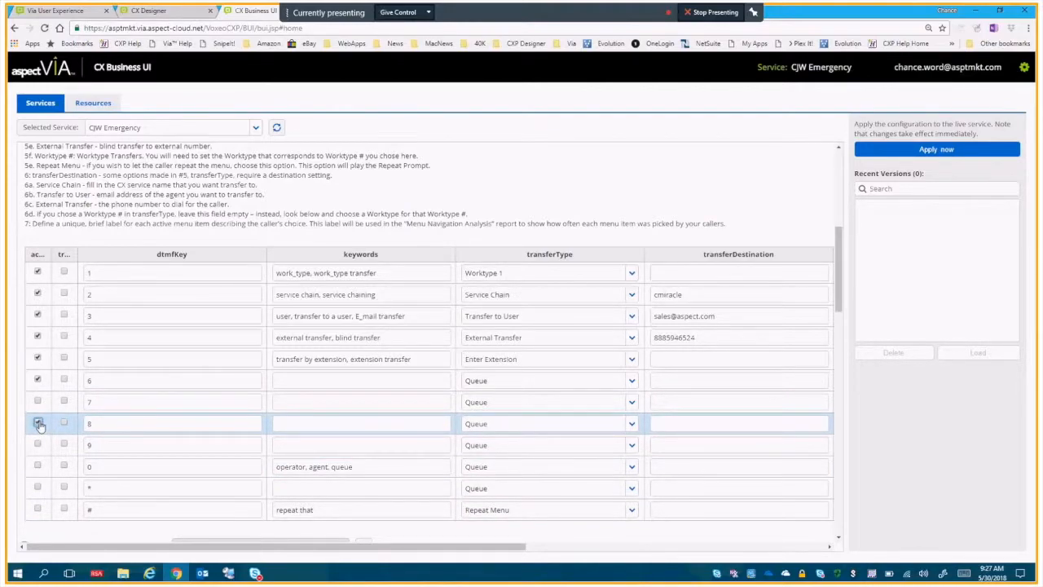
click(139, 418)
click(295, 423)
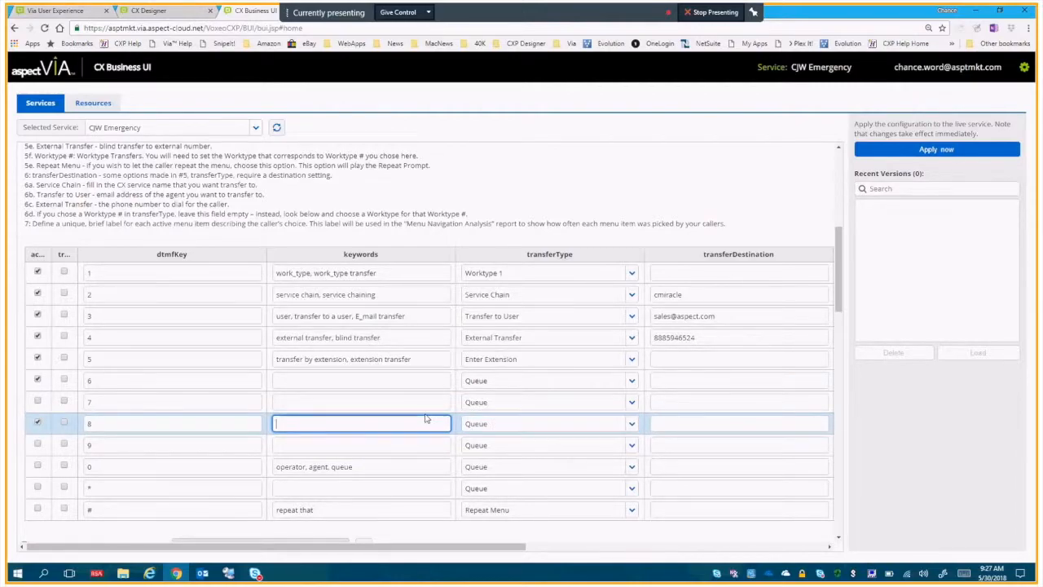
text(main menu)
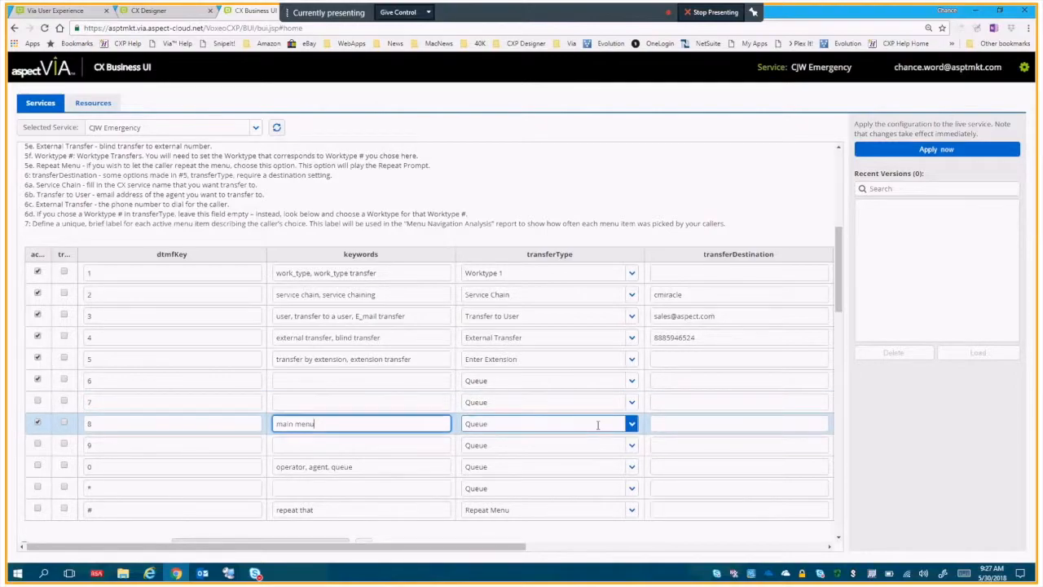
Set the transferType of choice 8 to Service Chain with CJW_Emergency as its transferDestination.
click(631, 424)
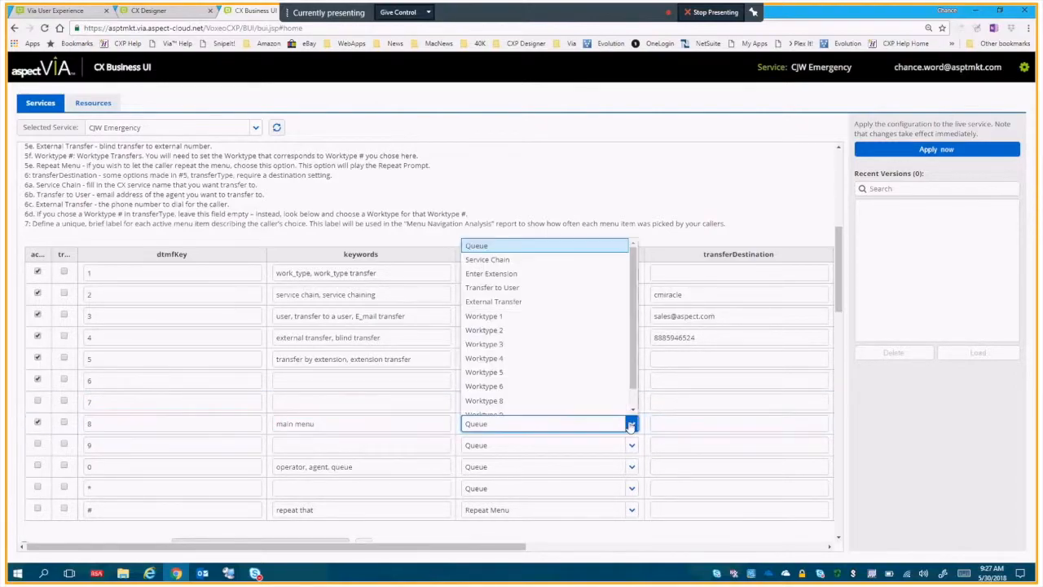
click(595, 260)
click(685, 420)
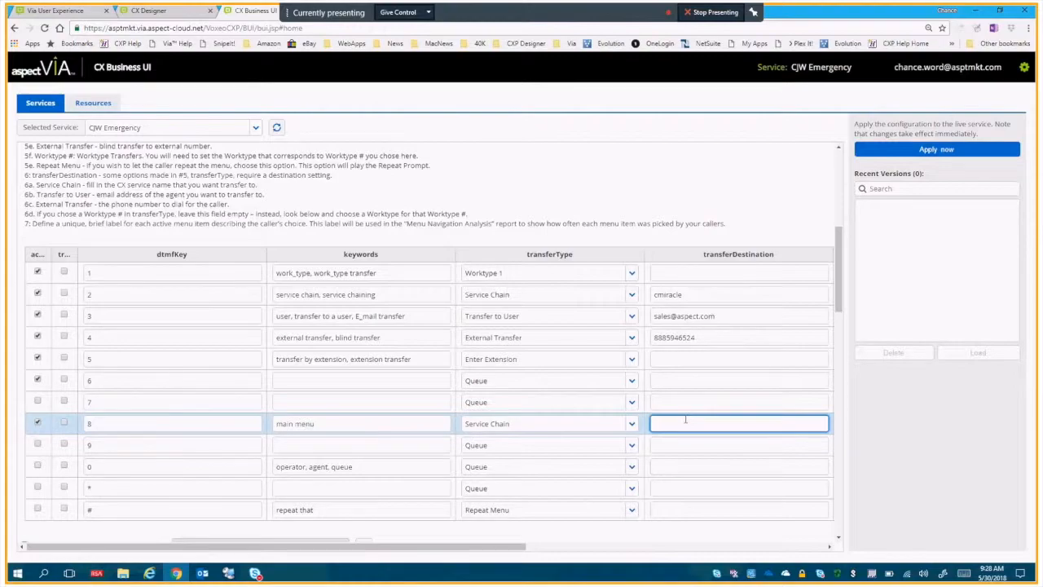
text(CJW_Emergency)
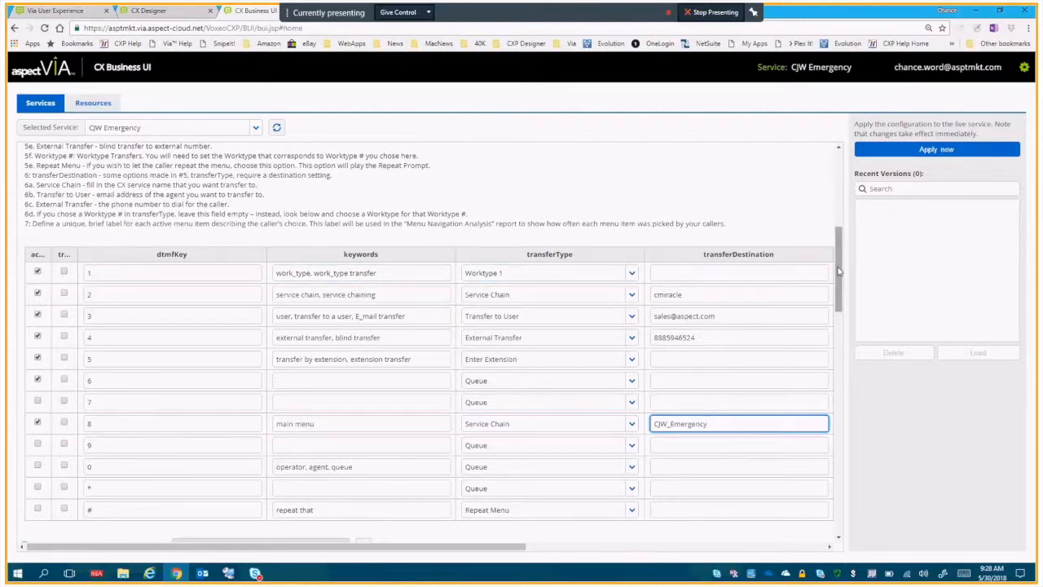
Mark the service with the "This is the MAIN MENU" option, and return to the transferDestination of choice 8.
drag(839, 271, 830, 193)
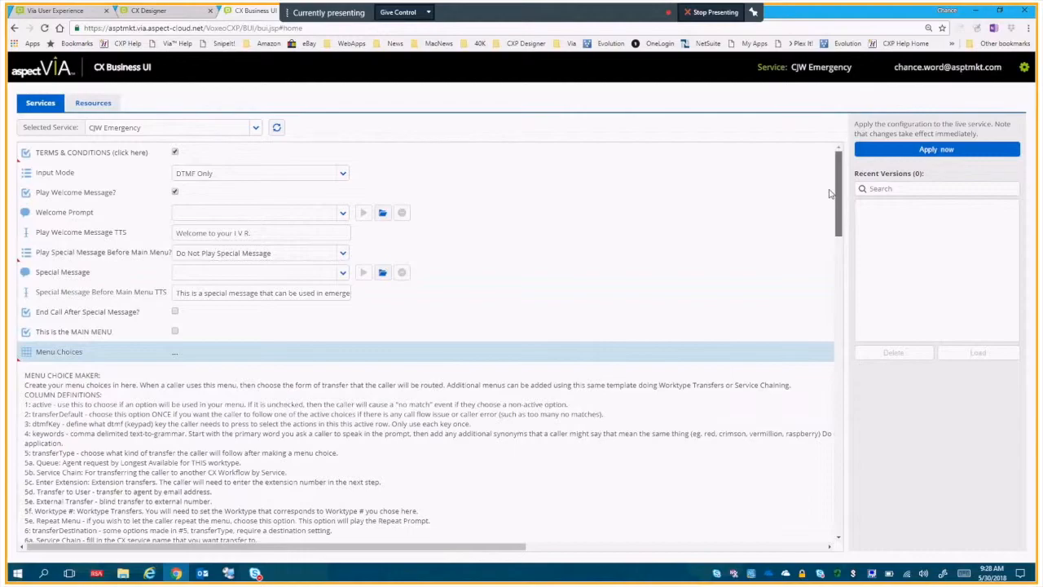
click(184, 232)
click(174, 333)
drag(837, 222, 757, 309)
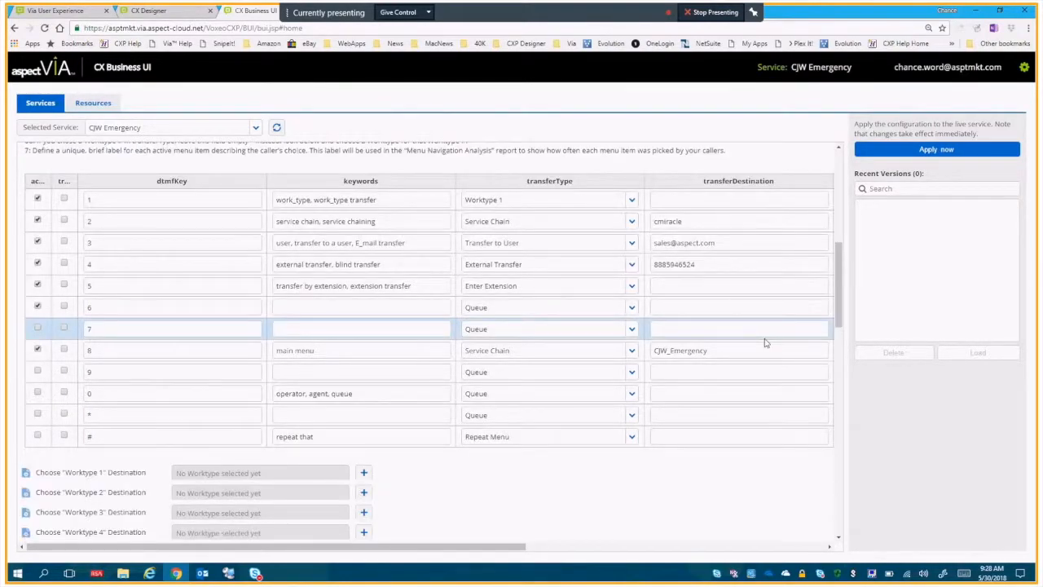
click(697, 351)
click(723, 350)
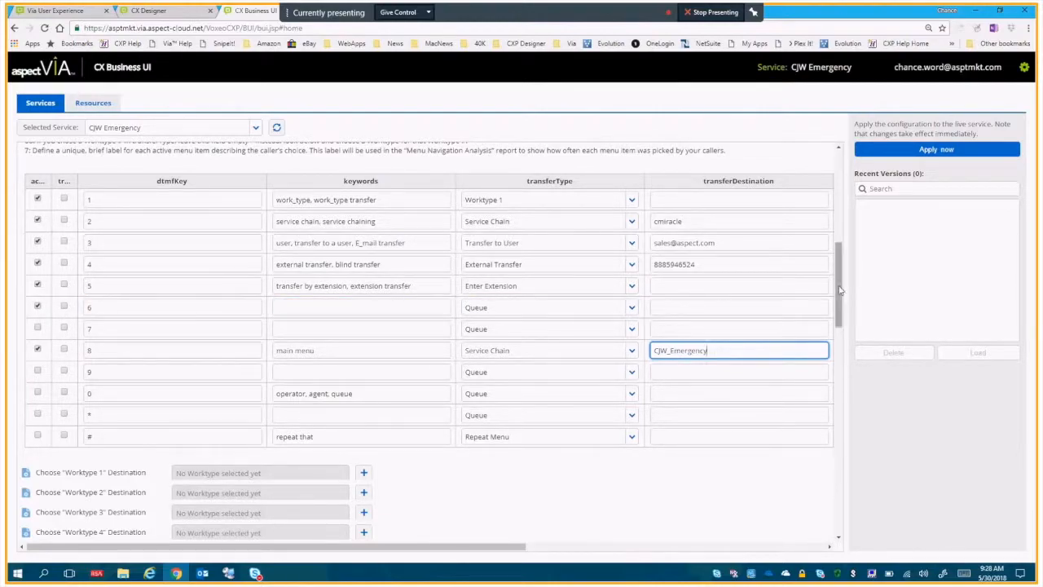
Change the transferType of choice 1 to Worktype 3, leaving its transferDestination empty.
drag(839, 290, 834, 265)
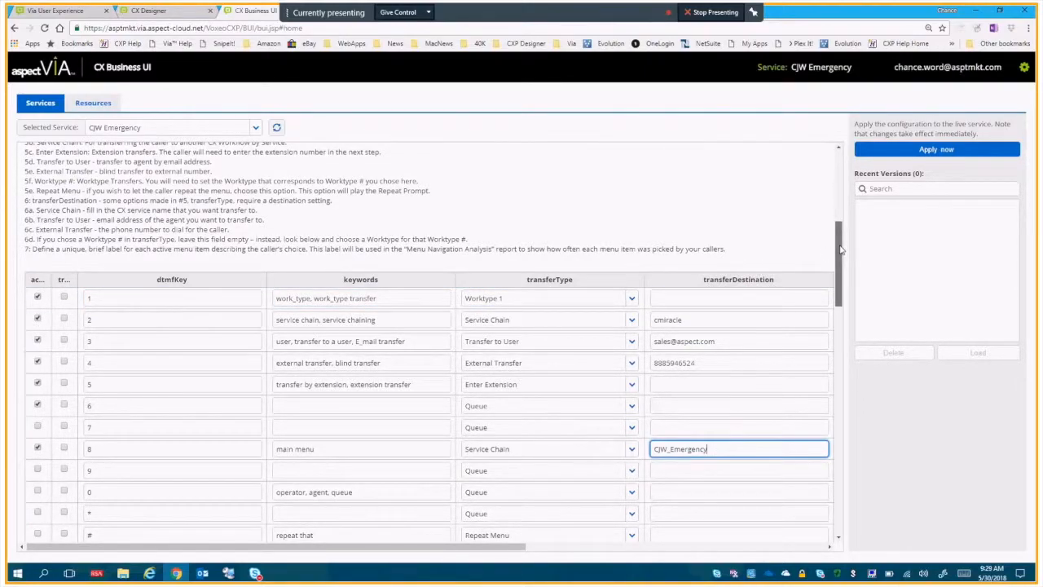
click(630, 297)
click(565, 413)
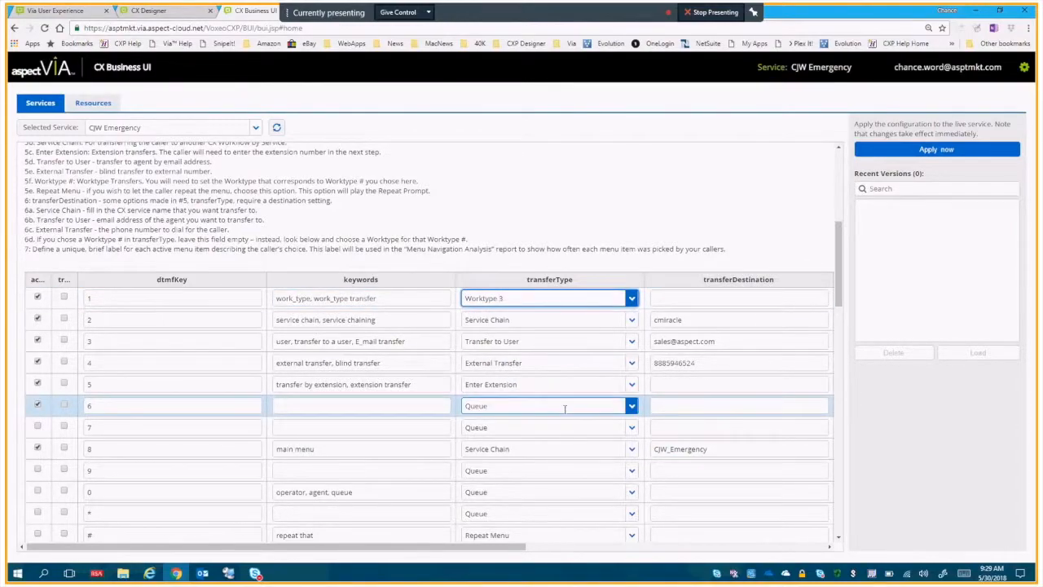
click(708, 297)
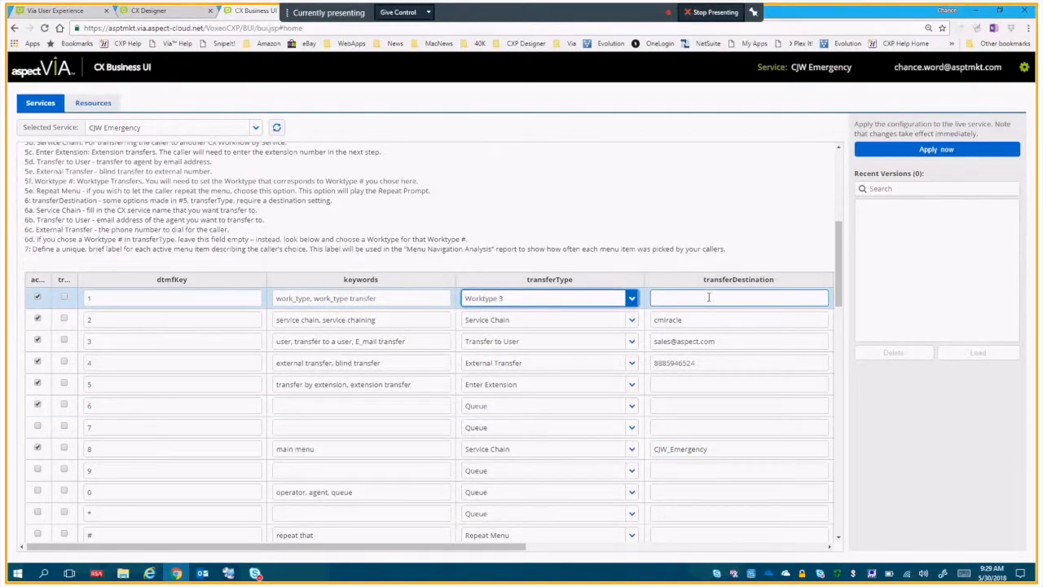
Assign the Hertz_WebSupportMain worktype as the Worktype 3 destination.
scroll(344, 368, down, 5)
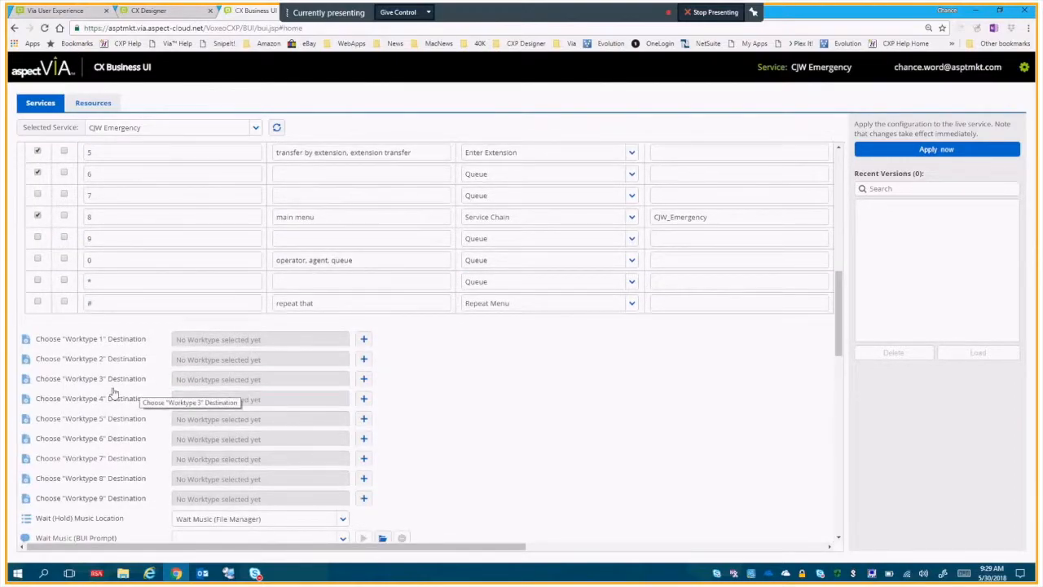
click(364, 379)
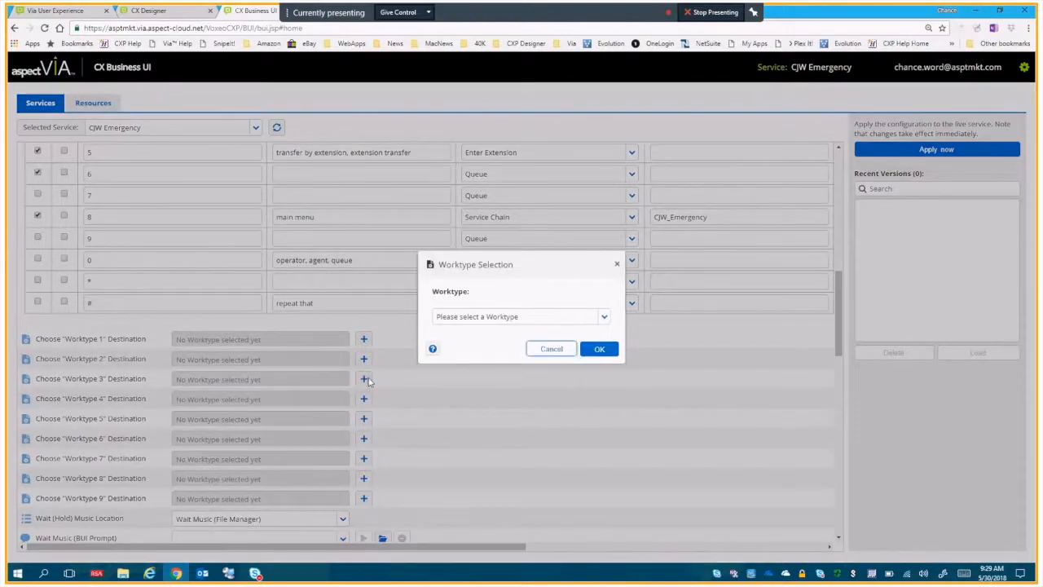
click(604, 316)
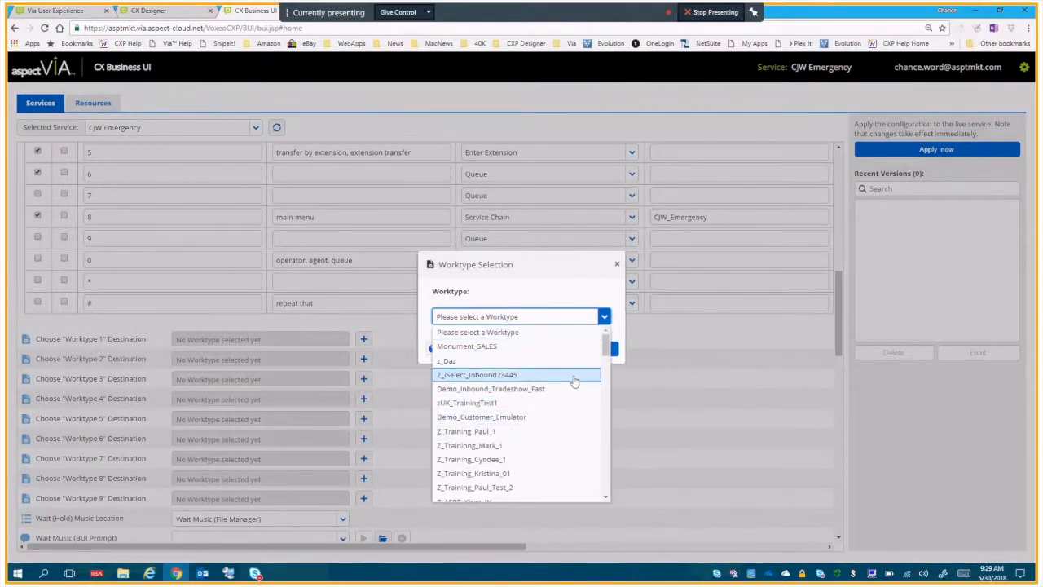
drag(606, 346, 607, 473)
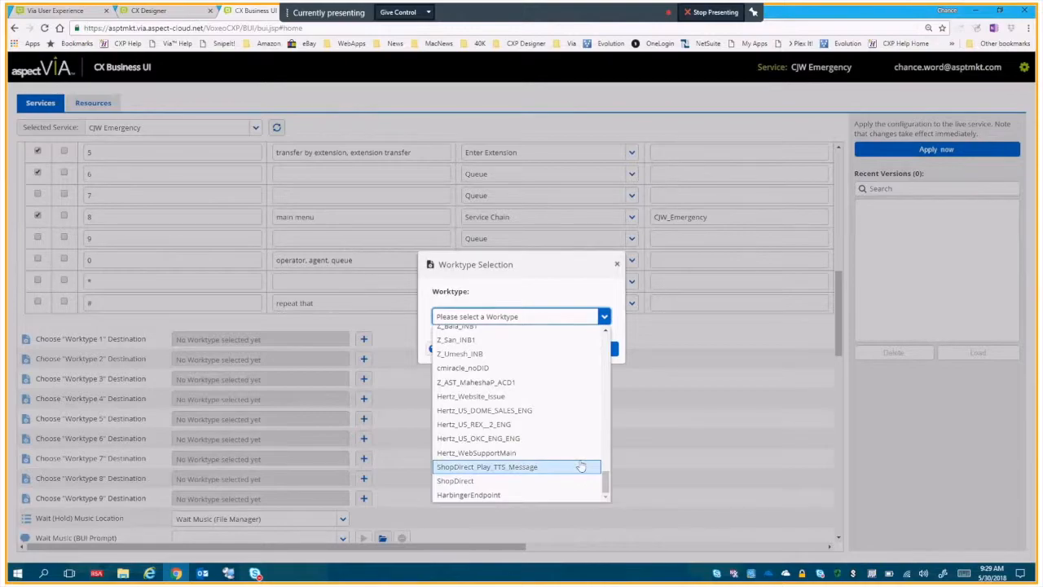
click(581, 459)
click(598, 349)
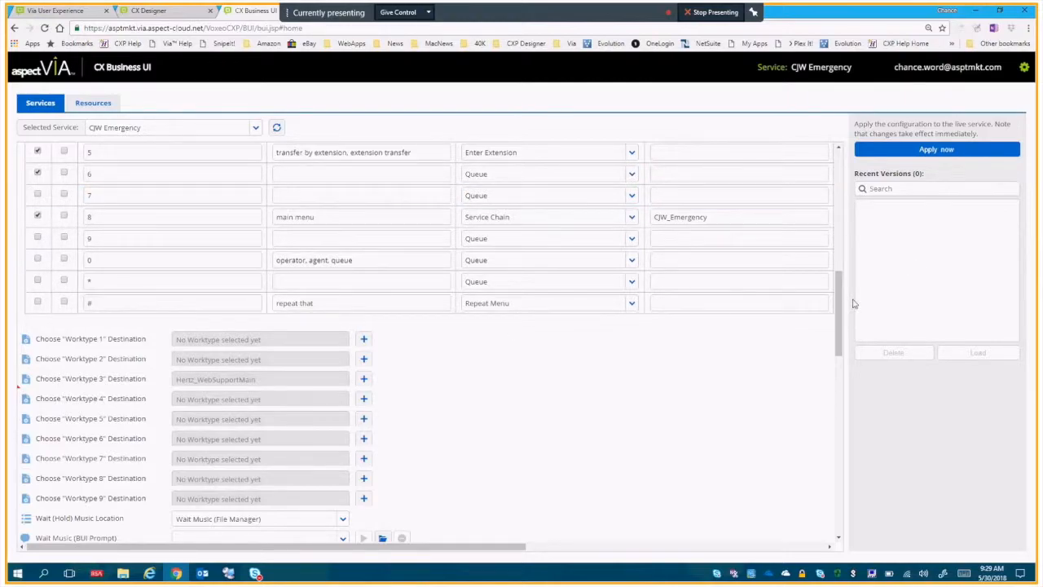
drag(839, 310, 843, 286)
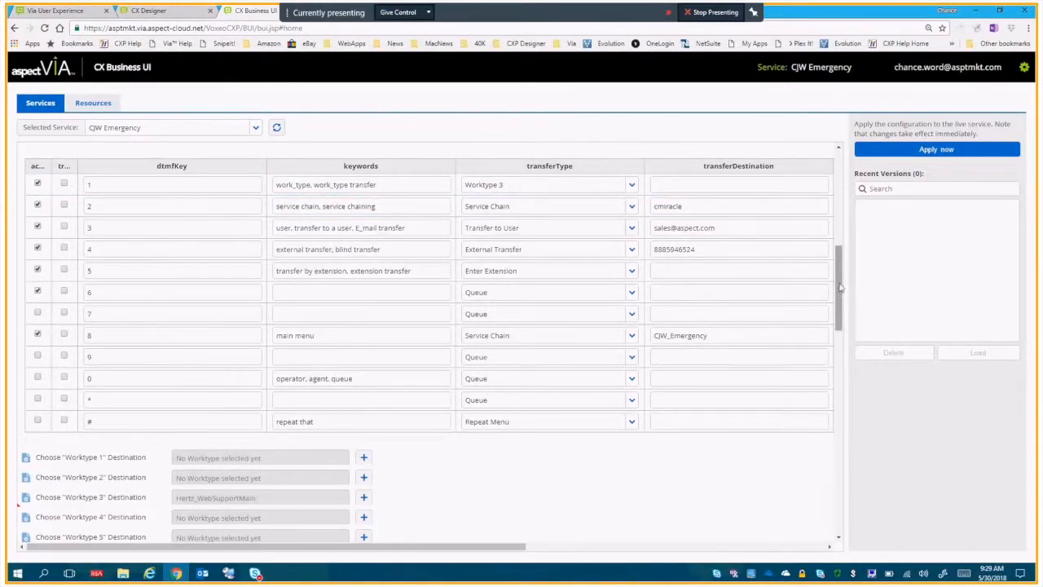
Set the Wait (Hold) Music Location to Wait Music (BUI).
drag(841, 287, 842, 317)
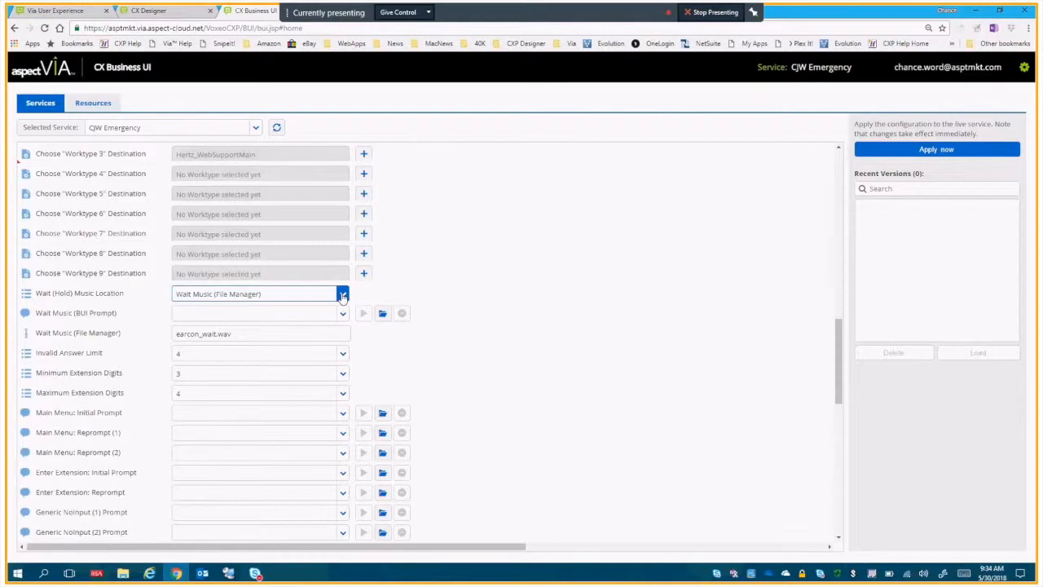
click(342, 295)
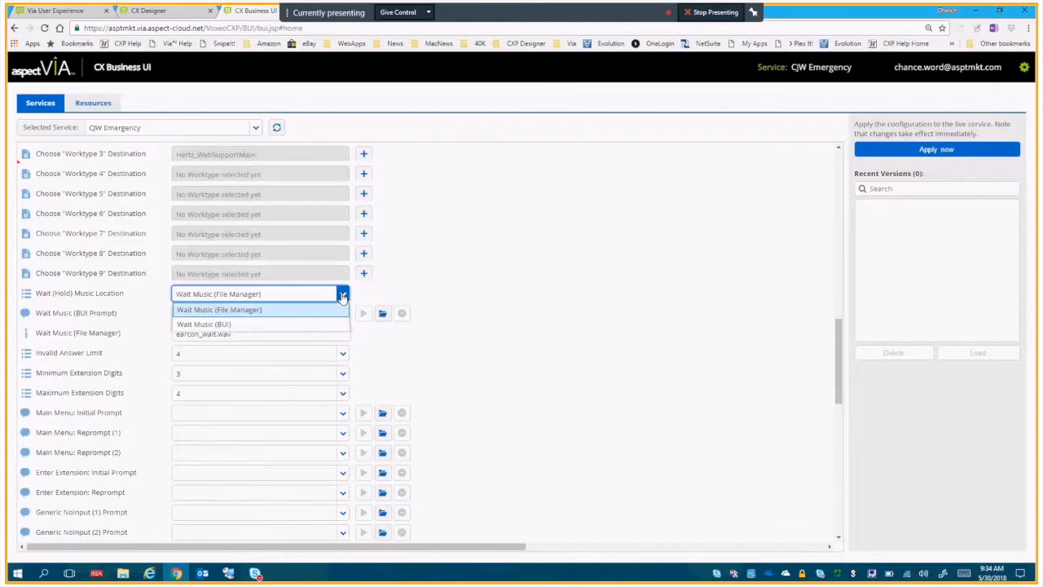
click(390, 302)
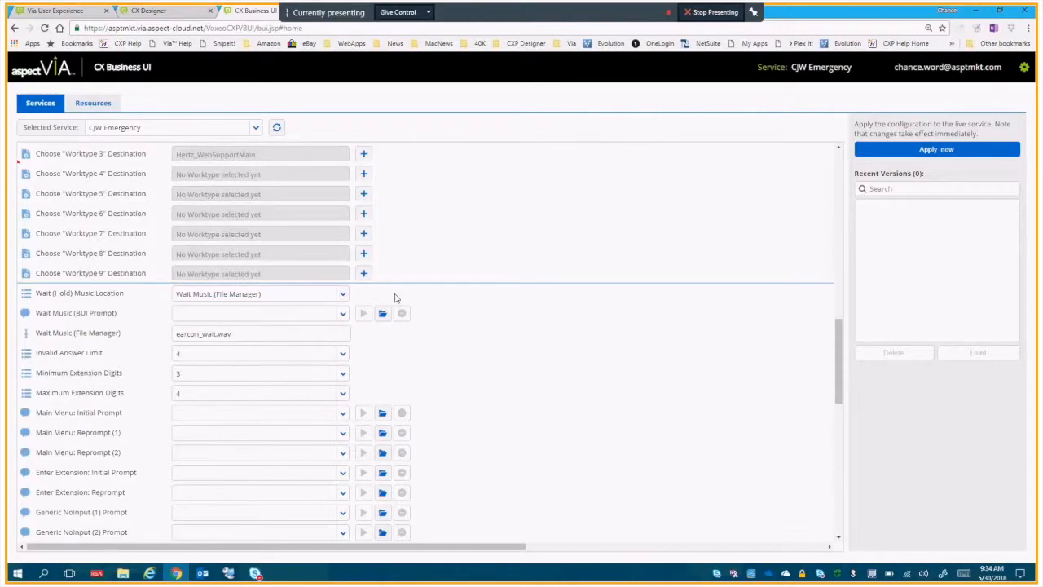
click(200, 335)
click(342, 297)
click(312, 324)
Choose Wait Music - Classical as the Wait Music (BUI Prompt).
click(342, 314)
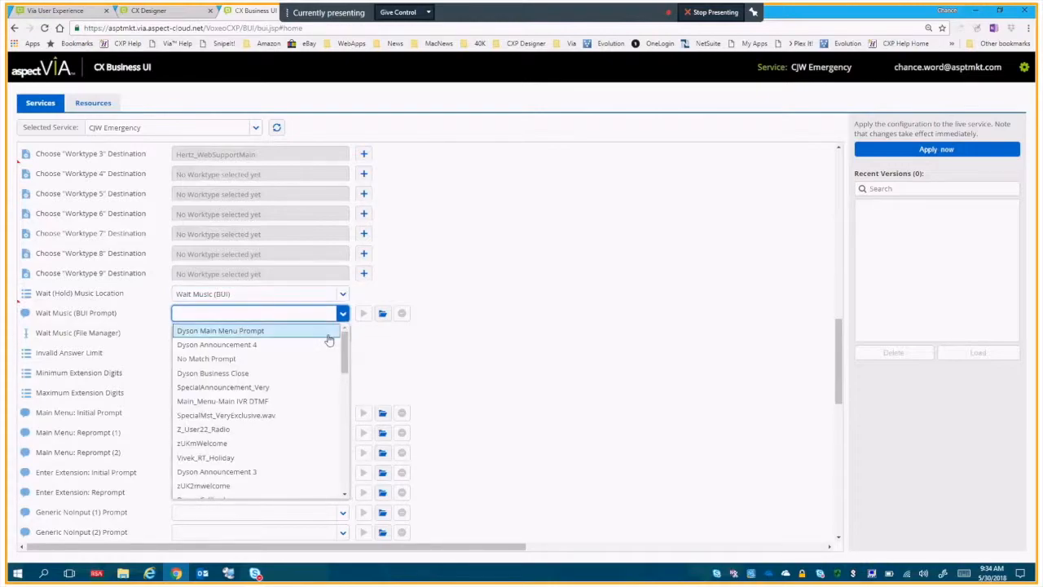
drag(345, 351, 341, 465)
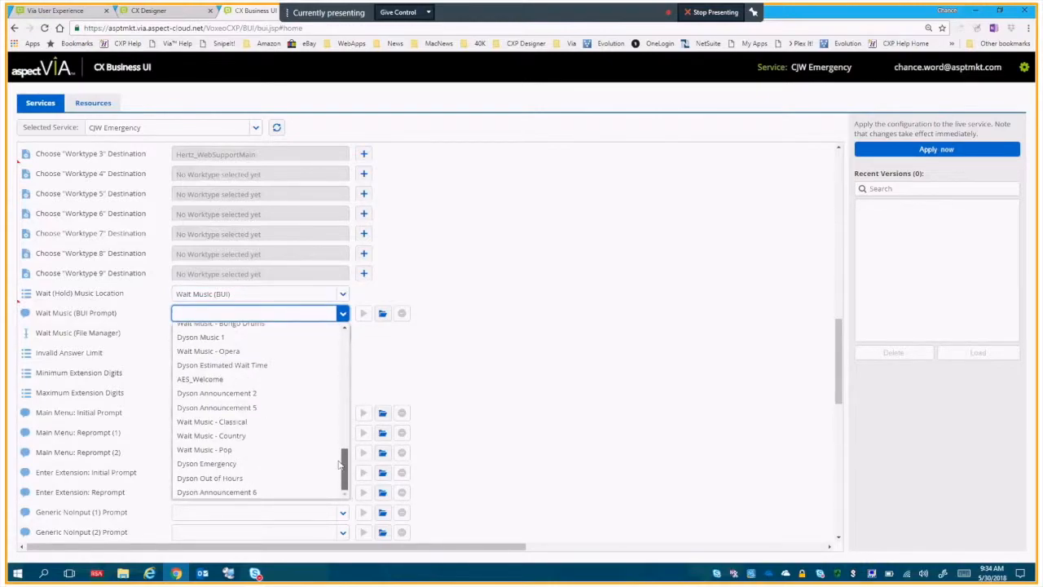
click(303, 424)
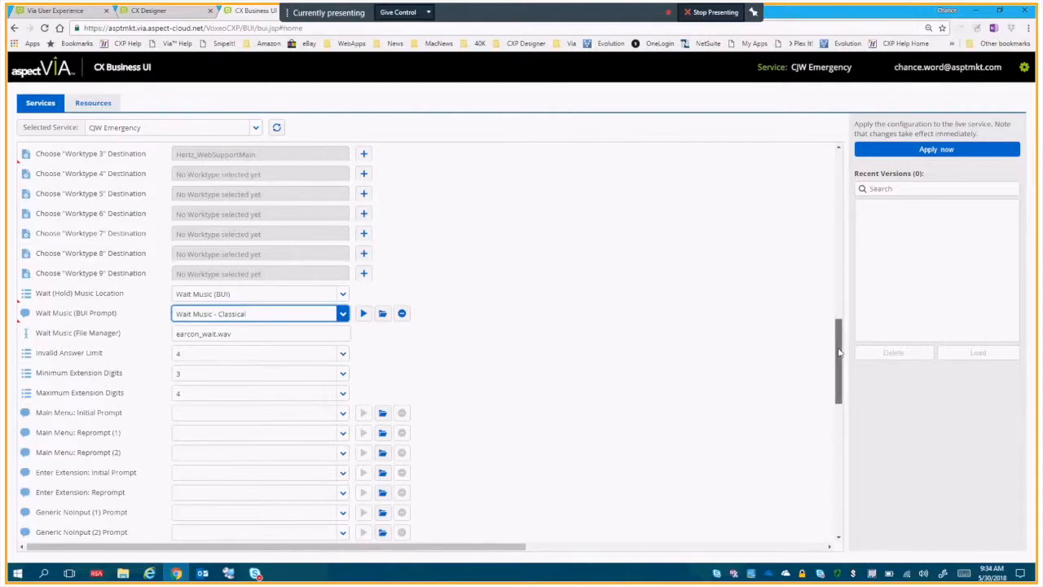
Check which values the Invalid Answer Limit offers, without changing the setting.
drag(839, 352, 832, 251)
scroll(831, 251, down, 1)
click(658, 297)
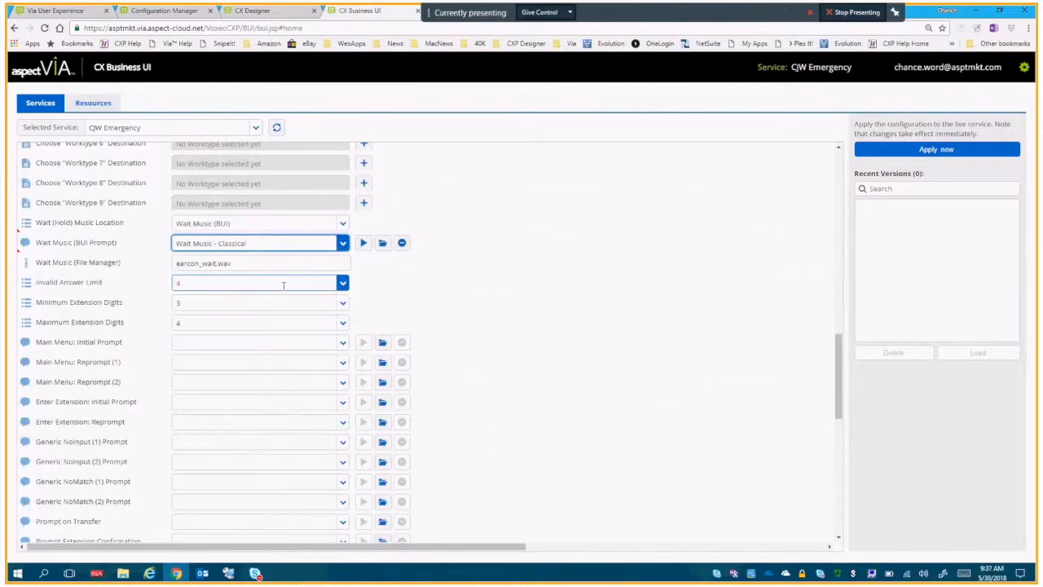
click(342, 283)
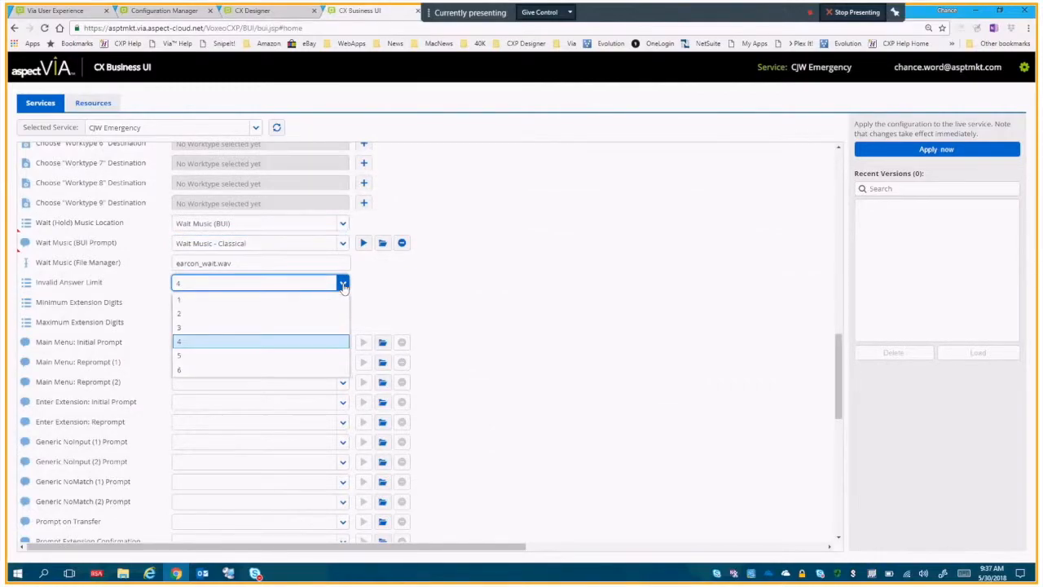
click(421, 286)
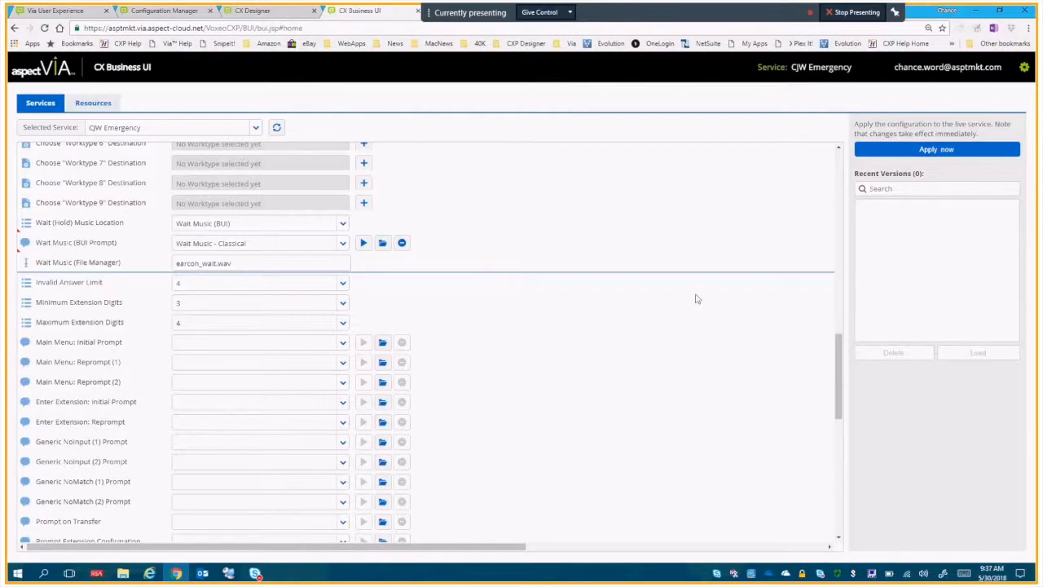
Tick the "tr..." checkbox for dtmfKey 0, the operator, agent, queue choice in the menu table.
drag(840, 369, 834, 274)
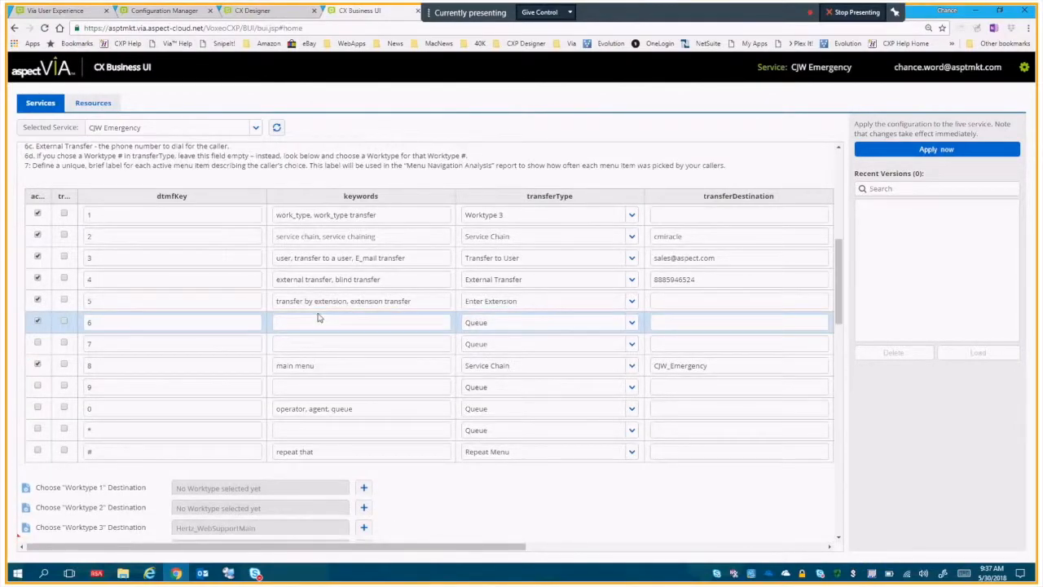
click(65, 408)
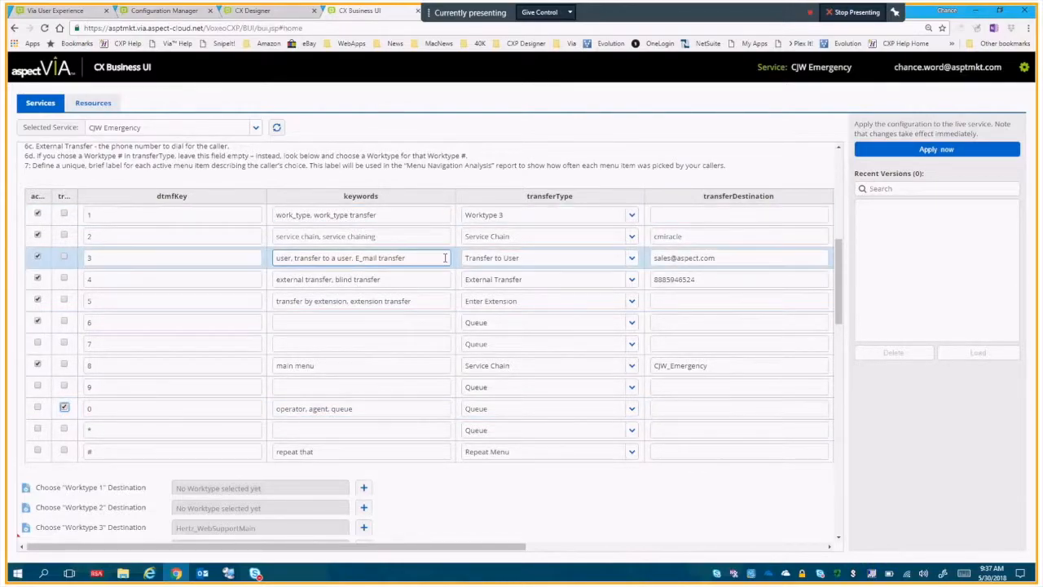
Return to the Invalid Answer Limit and review its available limits again, keeping the current selection.
drag(838, 293, 824, 383)
click(342, 301)
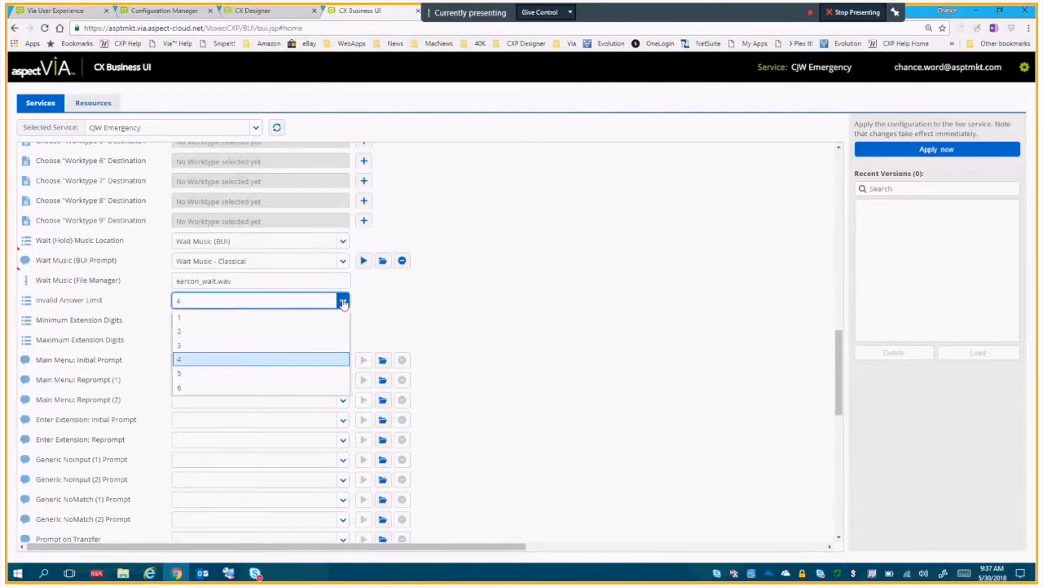
click(343, 301)
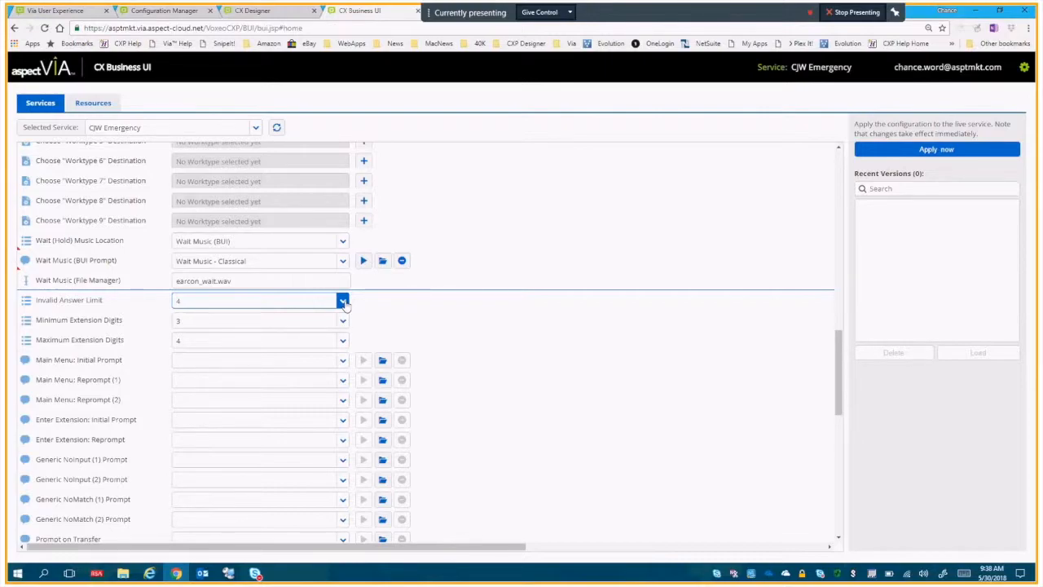
click(342, 301)
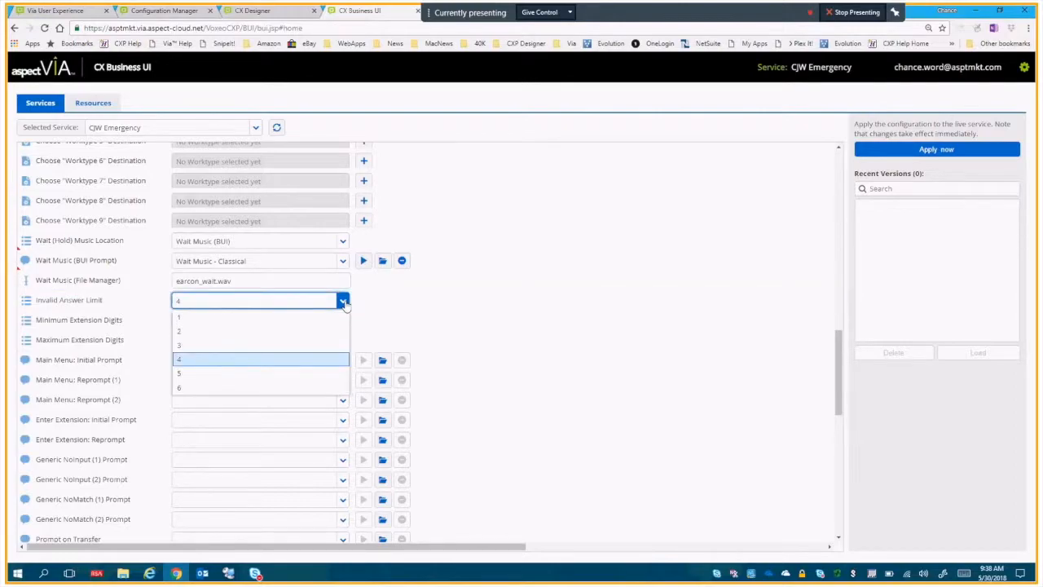
click(456, 317)
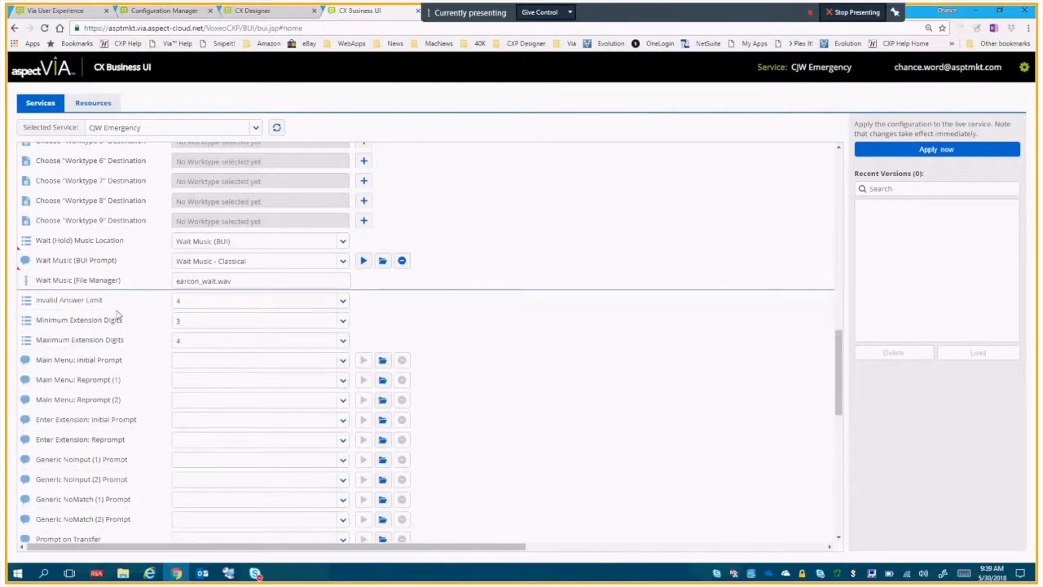
Examine the range of digit counts available for Minimum Extension Digits, leaving the selection as it is.
click(223, 340)
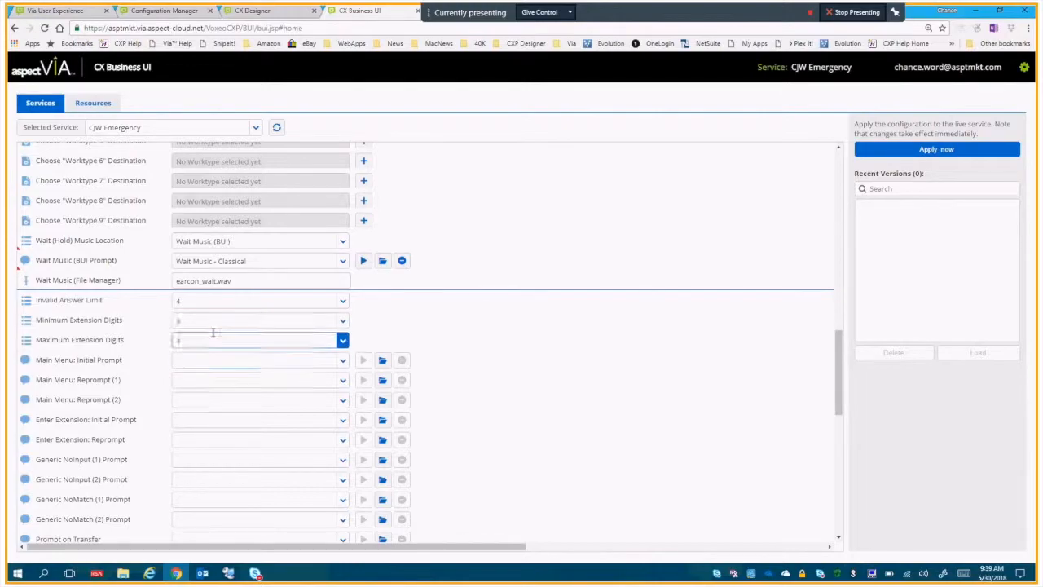
click(342, 322)
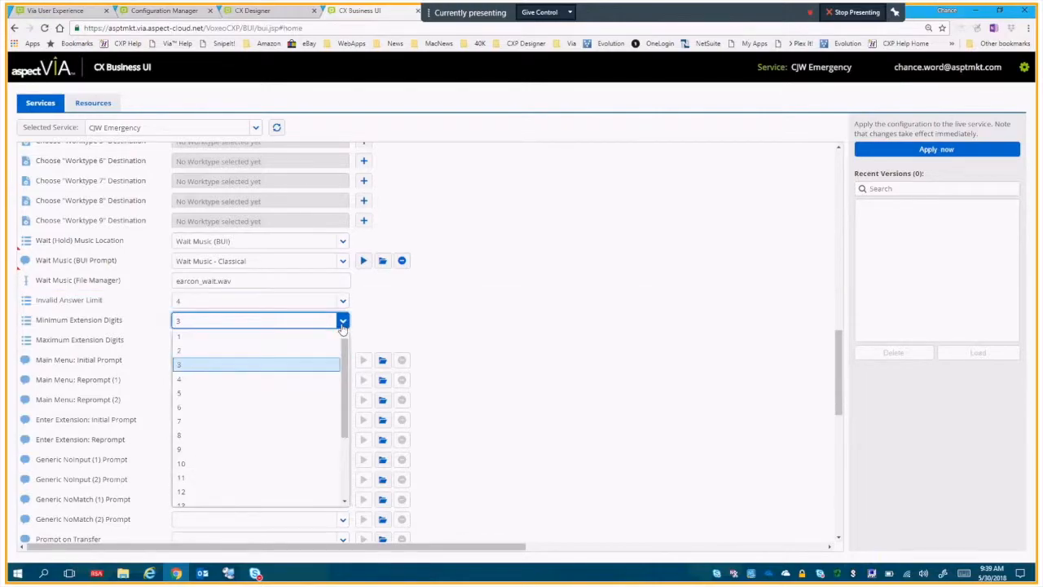
drag(340, 366, 358, 421)
click(449, 347)
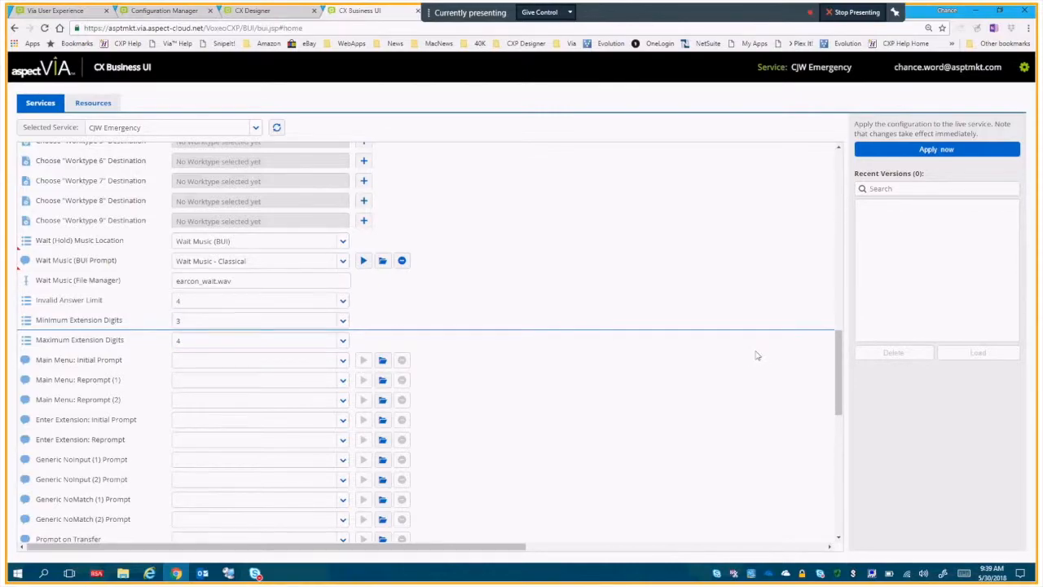
Review the Main Menu Initial Prompt and Reprompt (1) fields and the audio prompts available for them.
drag(842, 362, 821, 397)
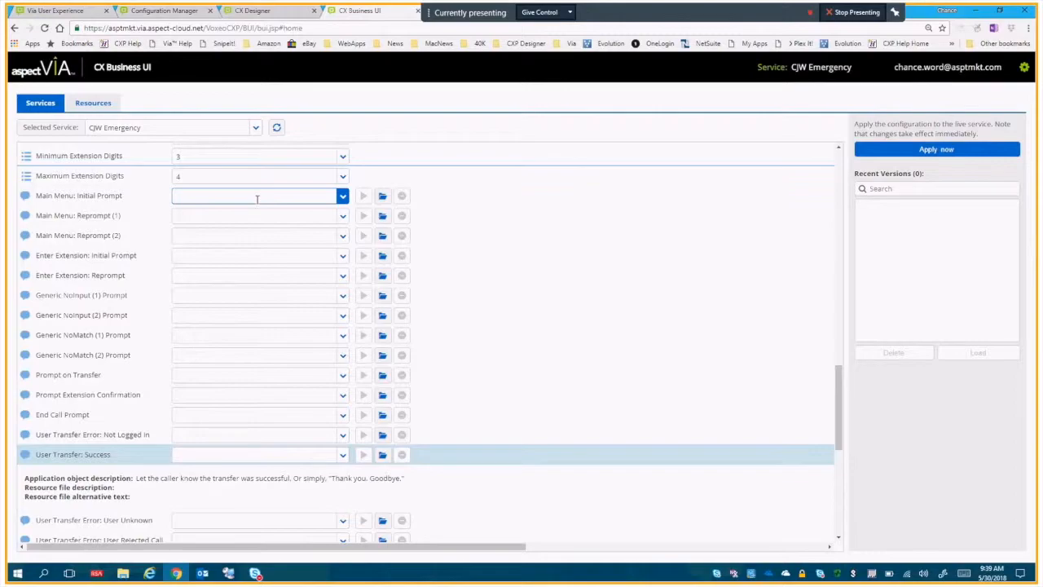
click(198, 214)
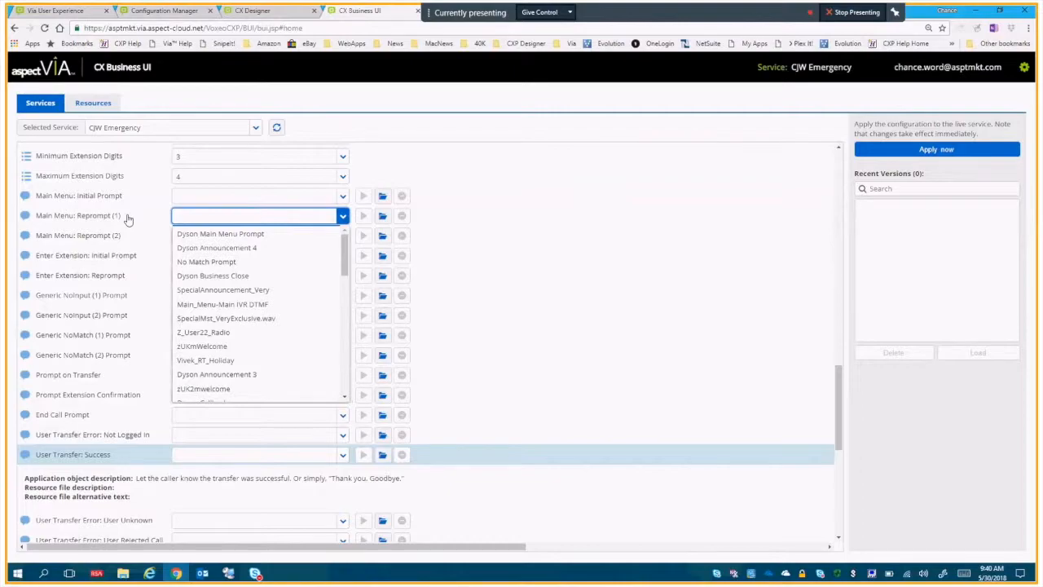
click(128, 219)
click(200, 196)
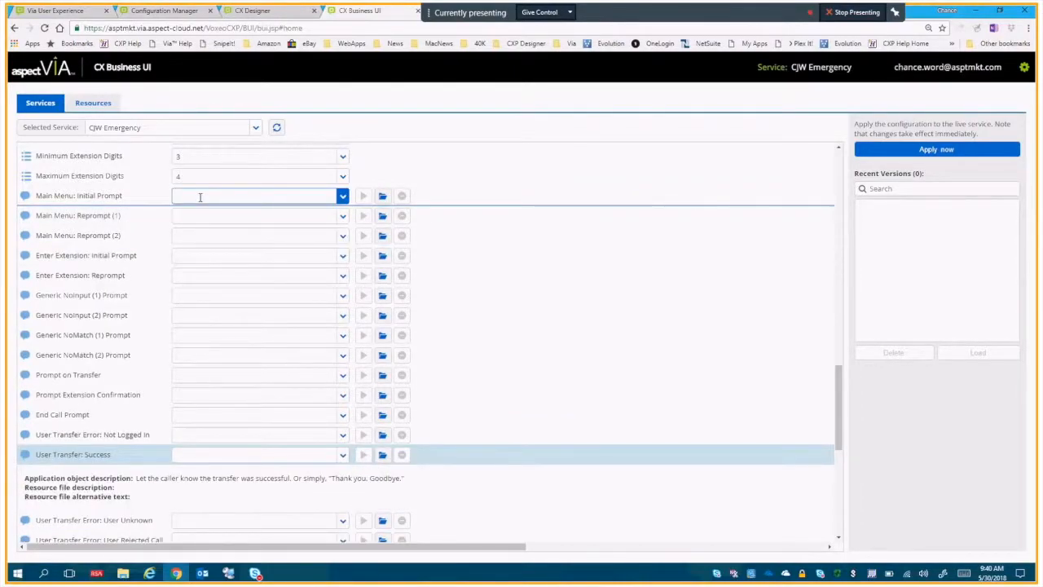
click(199, 214)
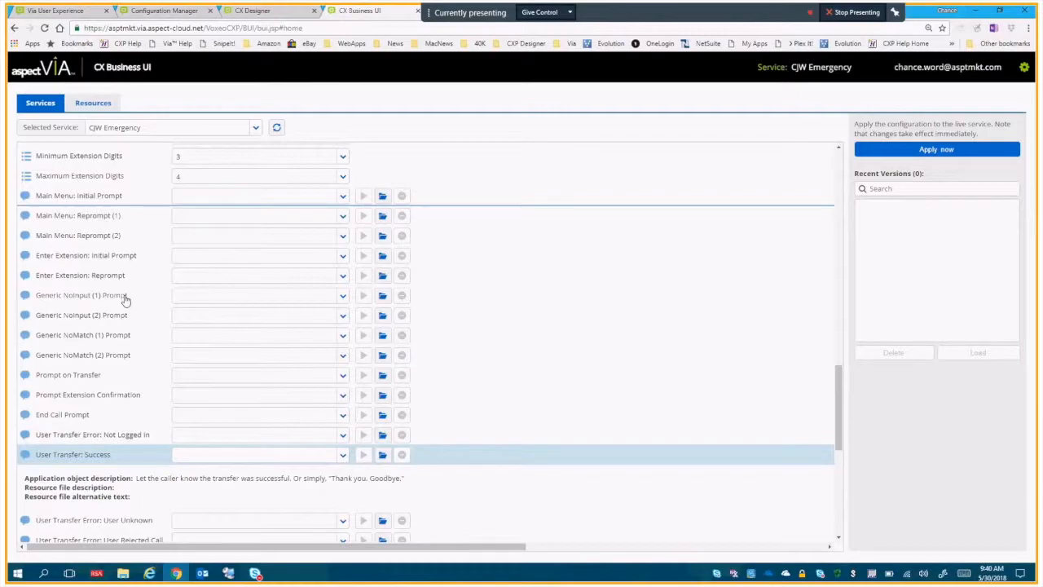
Read the descriptions of the Generic NoInput (1) and (2) and Generic NoMatch (1) and (2) prompts.
click(189, 294)
click(97, 299)
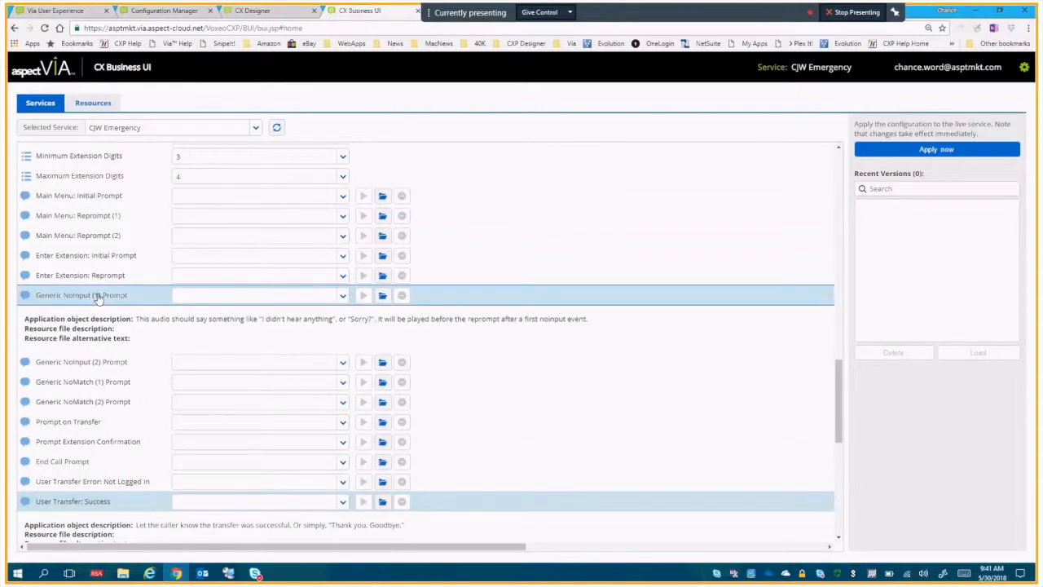
click(98, 299)
click(98, 316)
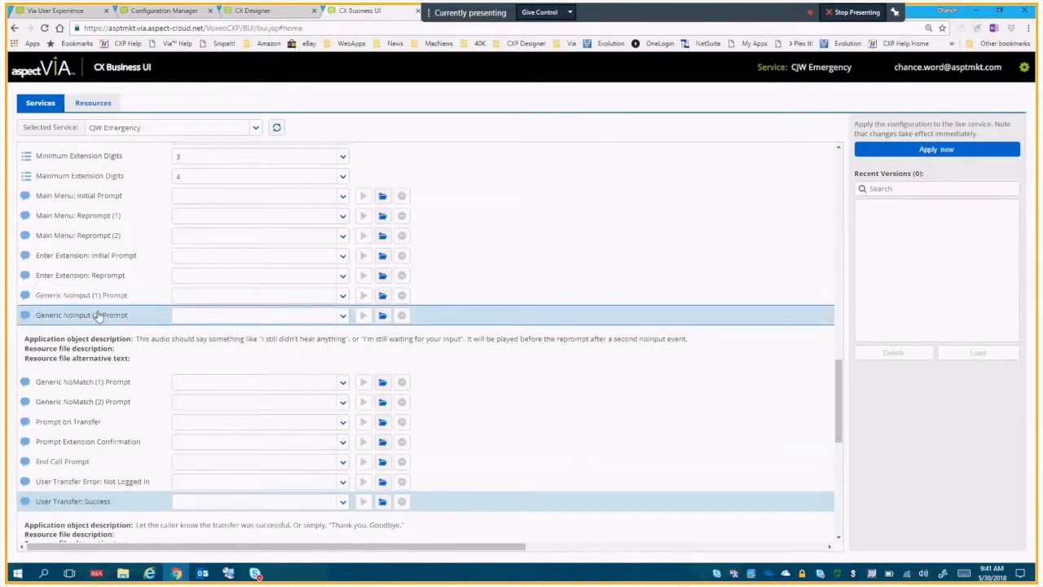
click(98, 316)
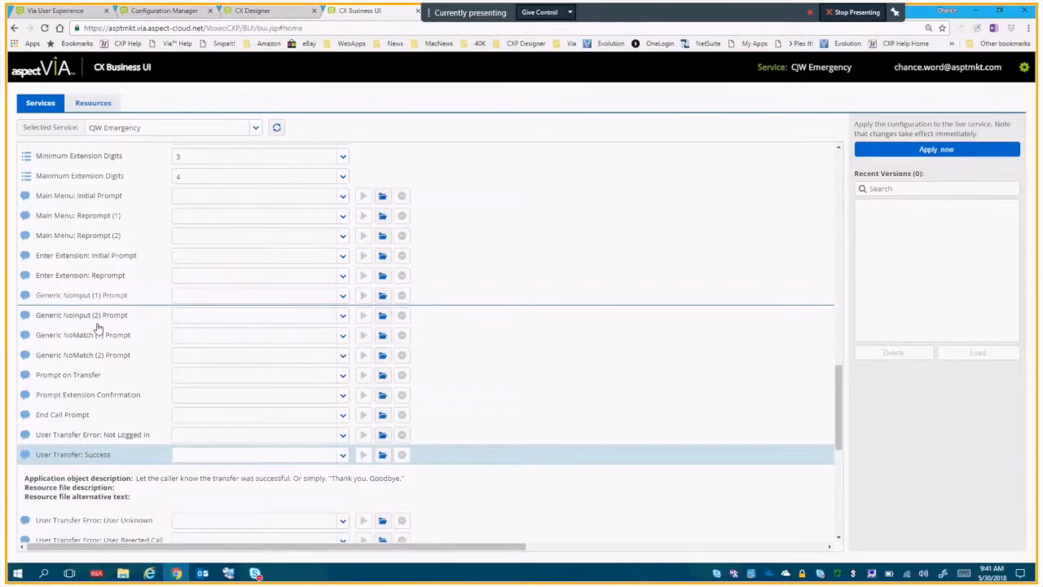
click(97, 334)
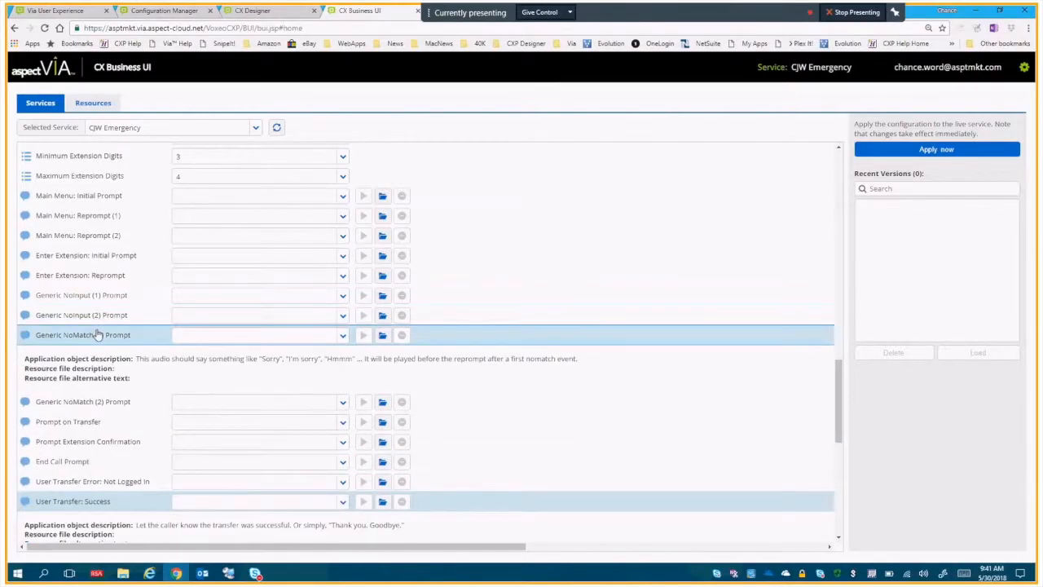
click(97, 334)
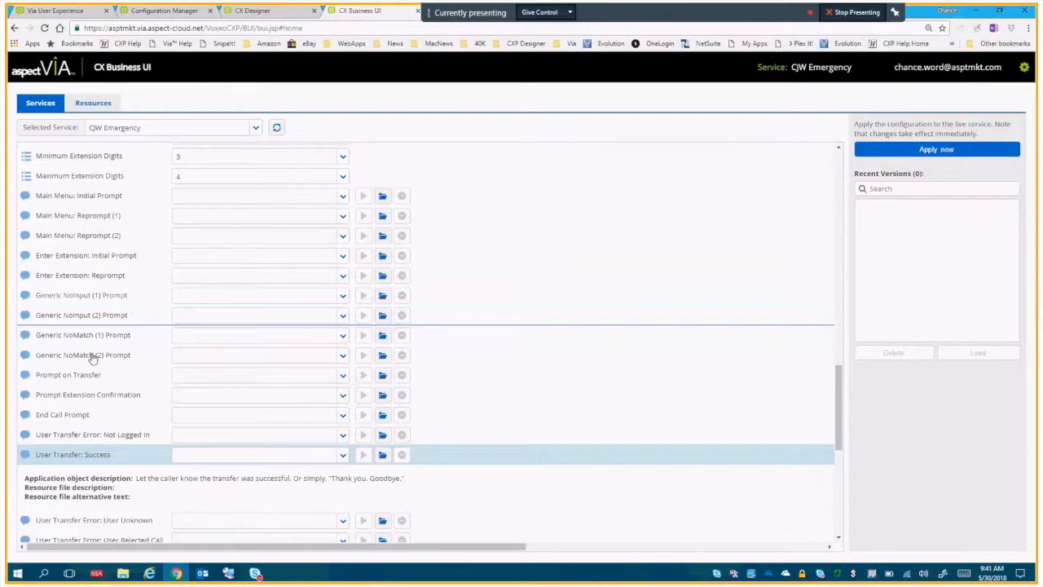
click(93, 355)
click(93, 356)
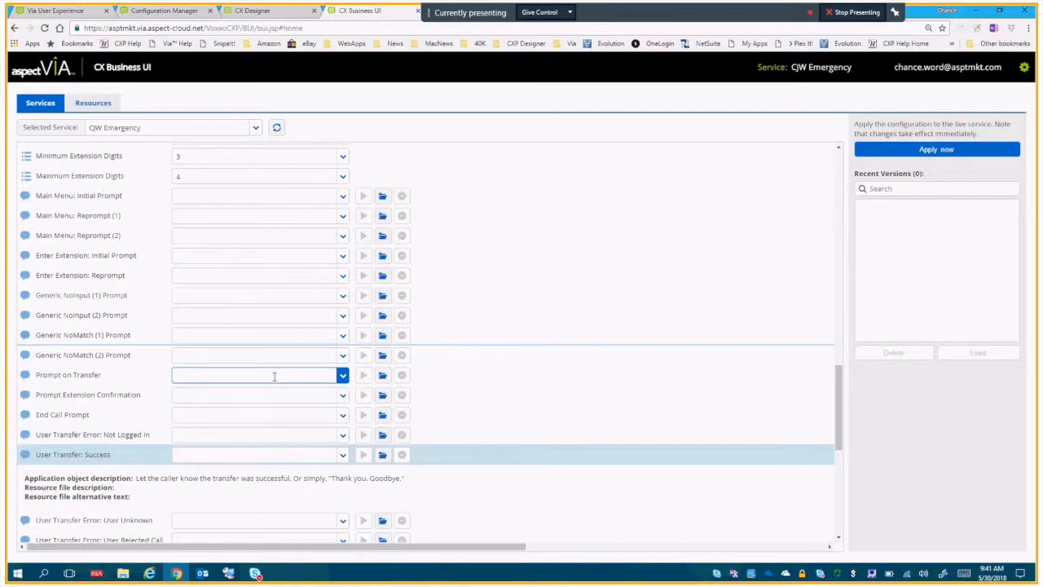
Read the Prompt on Transfer, Prompt Extension Confirmation and End Call Prompt descriptions, and collapse the User Transfer: Success description.
click(135, 382)
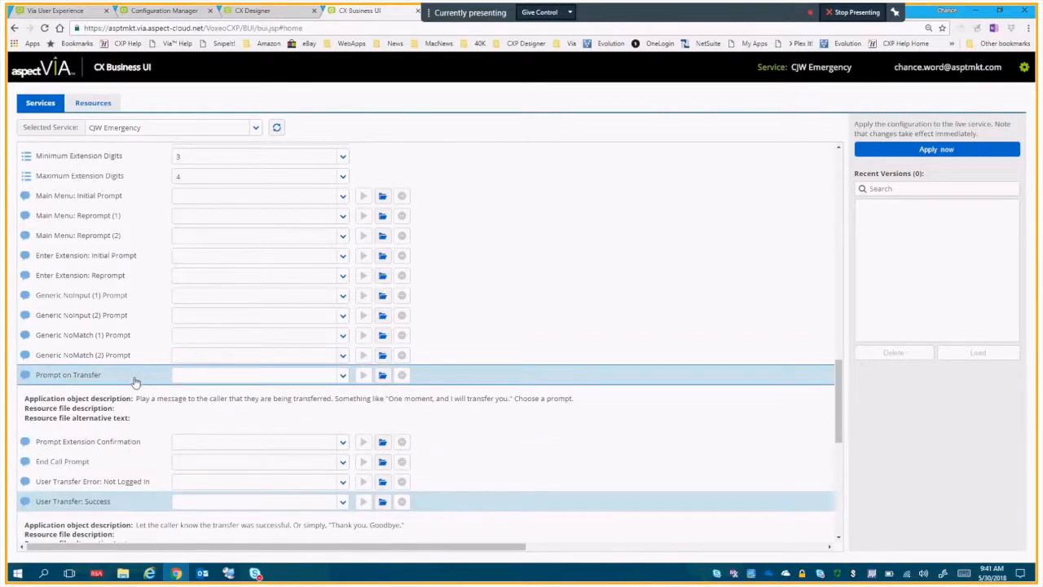
click(125, 399)
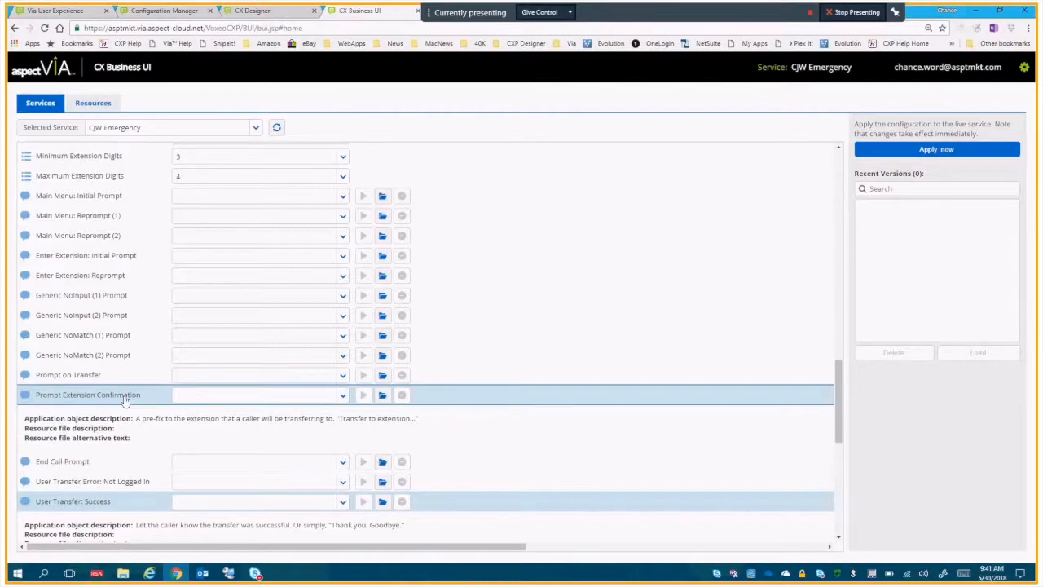
click(125, 399)
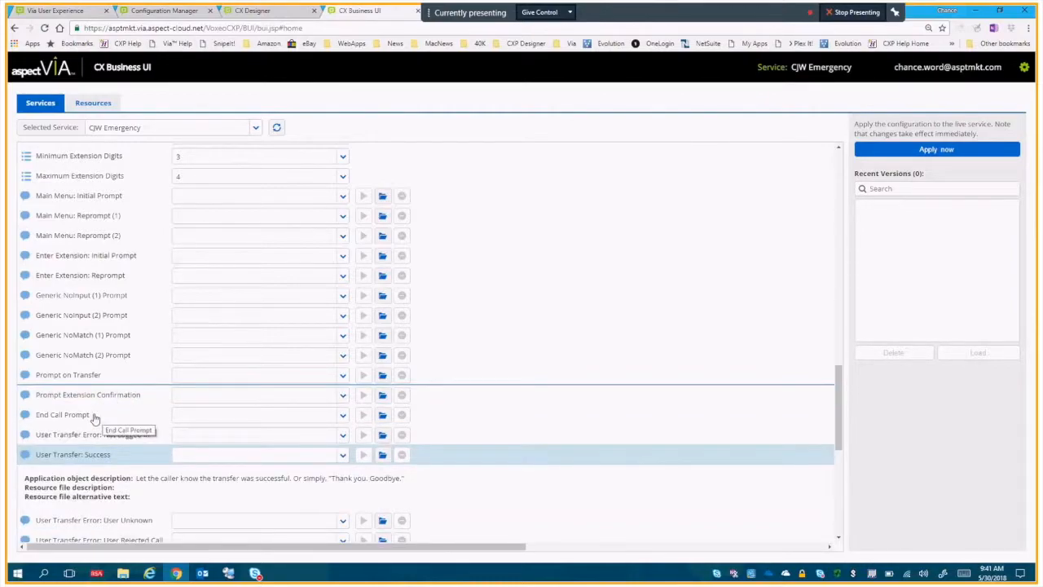
triple_click(93, 417)
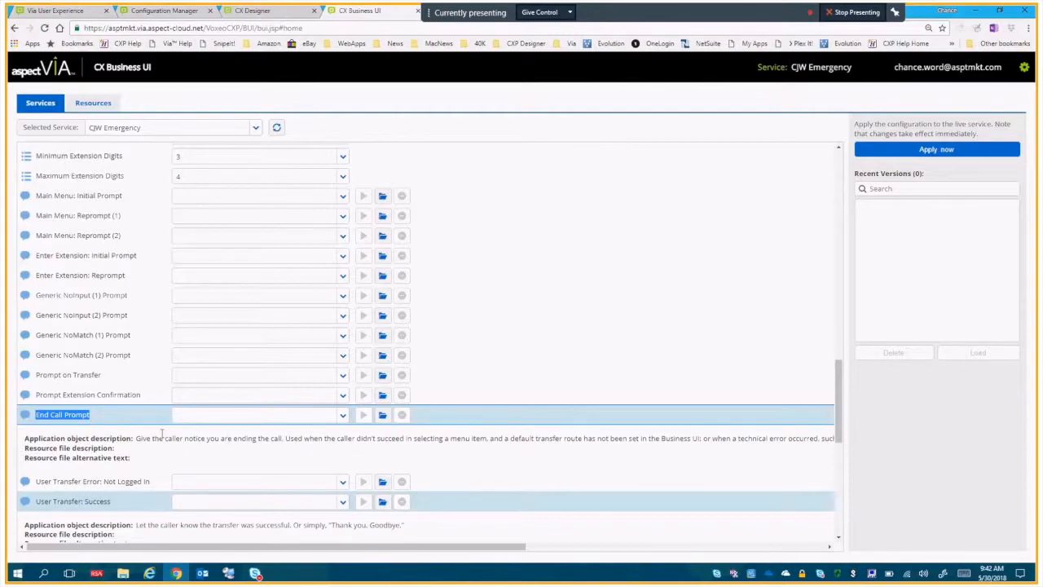
click(126, 418)
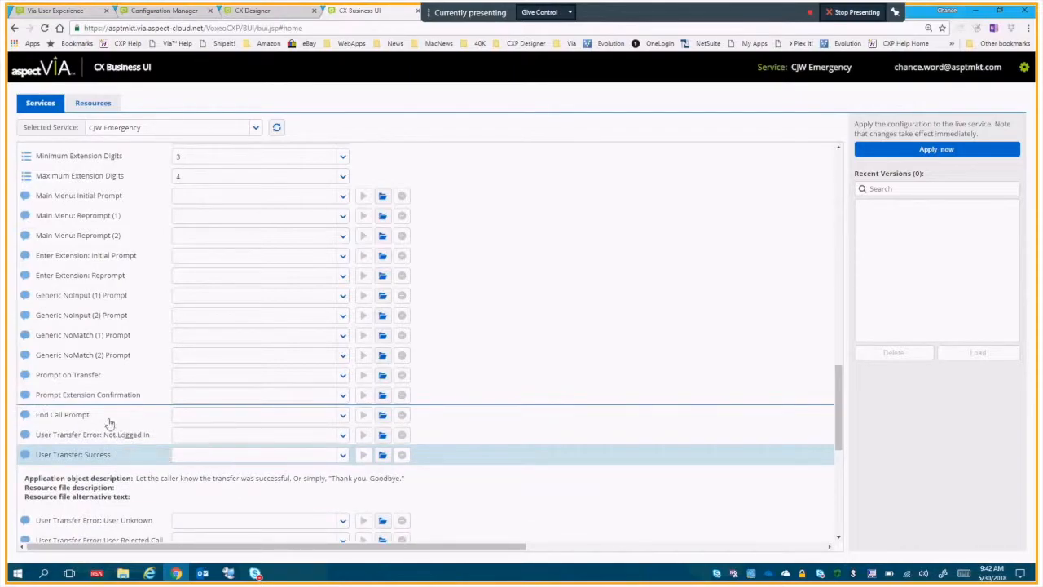
click(102, 455)
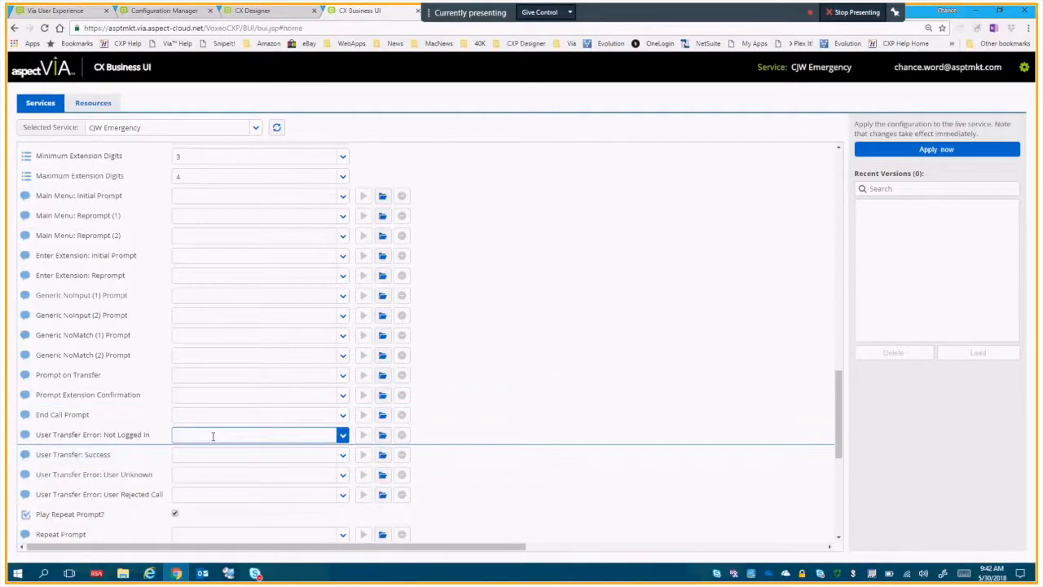
Read the descriptions of the User Transfer Error: Not Logged In and User Transfer: Success prompts, collapsing each one.
drag(840, 418, 840, 438)
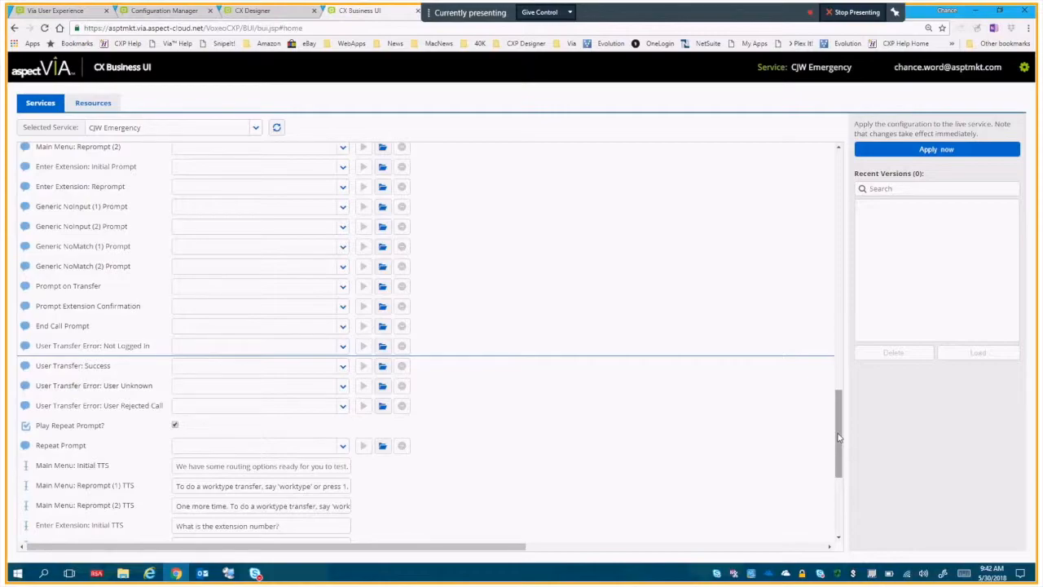
click(140, 347)
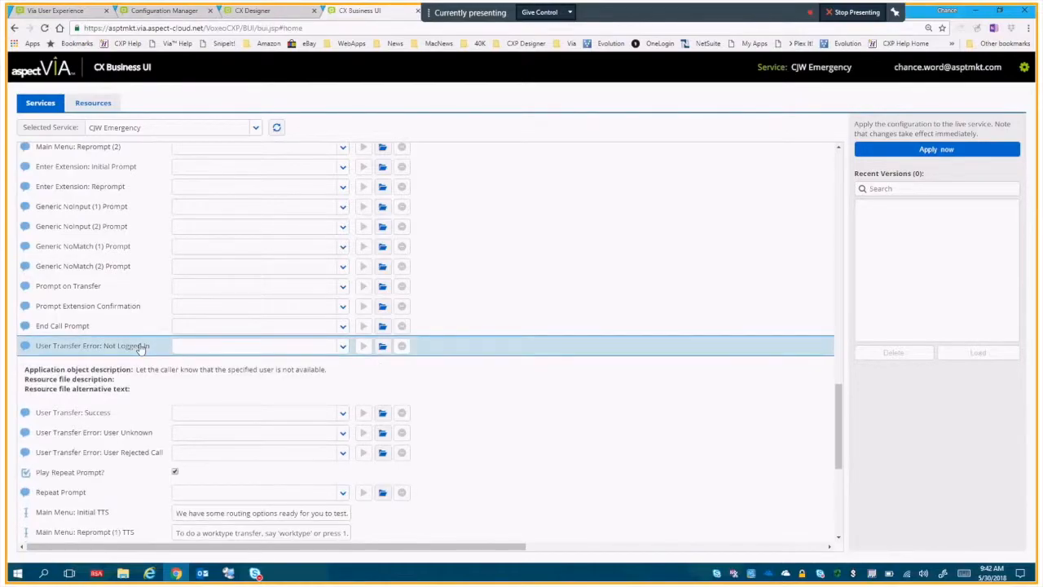
click(141, 347)
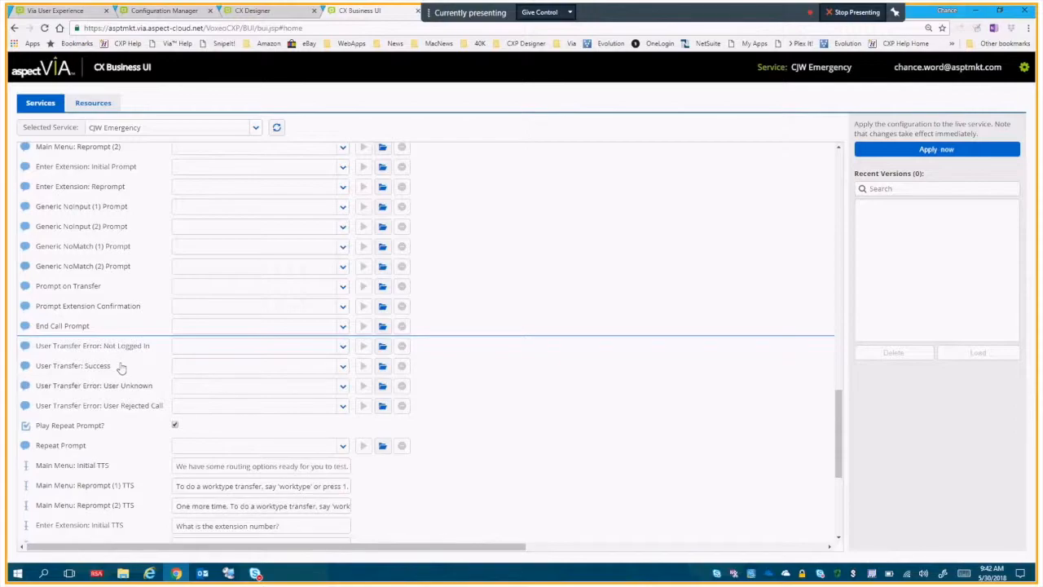
click(121, 367)
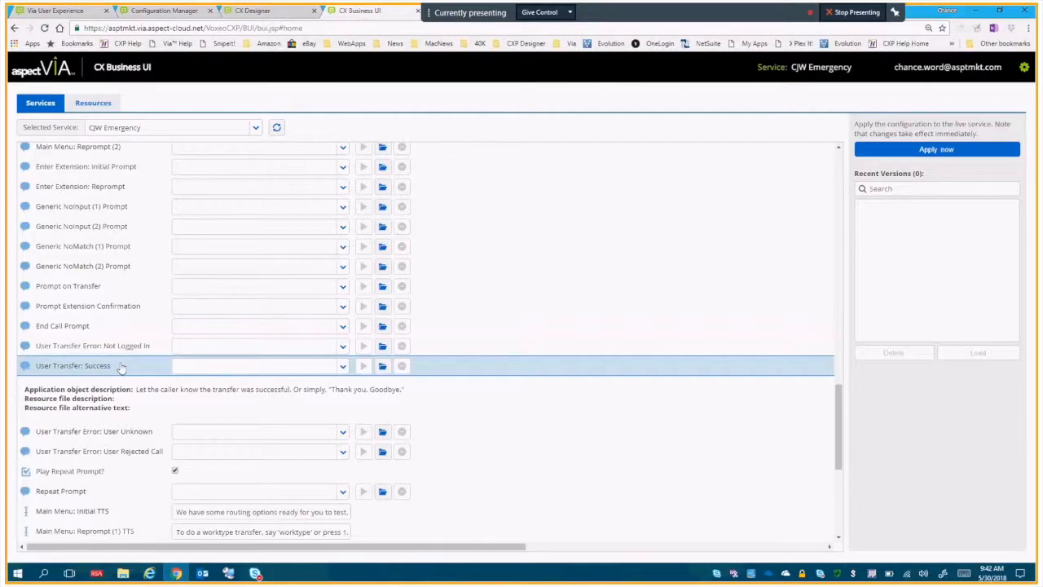
click(120, 368)
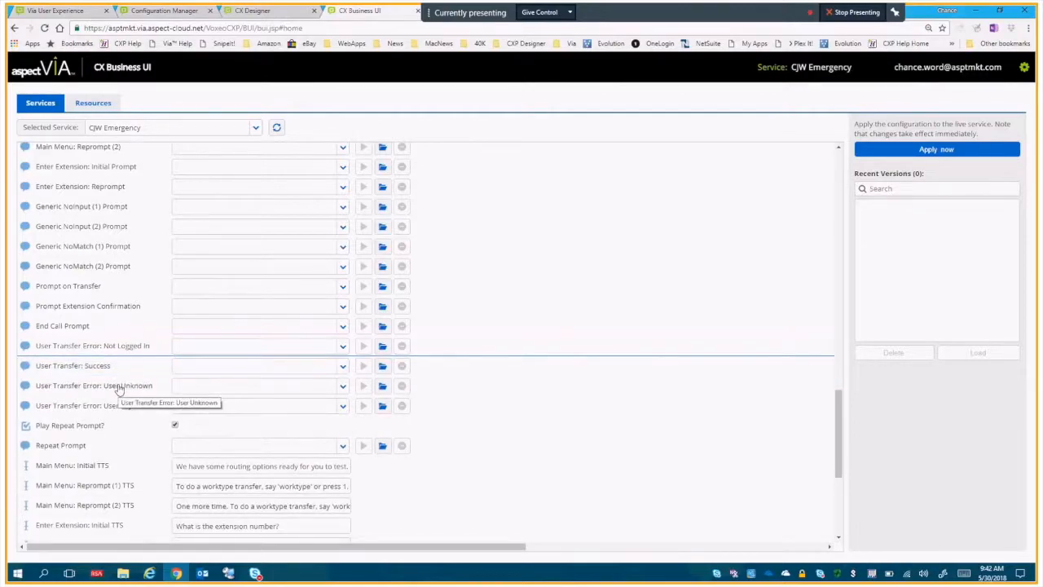
Read the descriptions of the User Transfer Error: User Unknown and User Rejected Call prompts, collapsing each one.
click(118, 387)
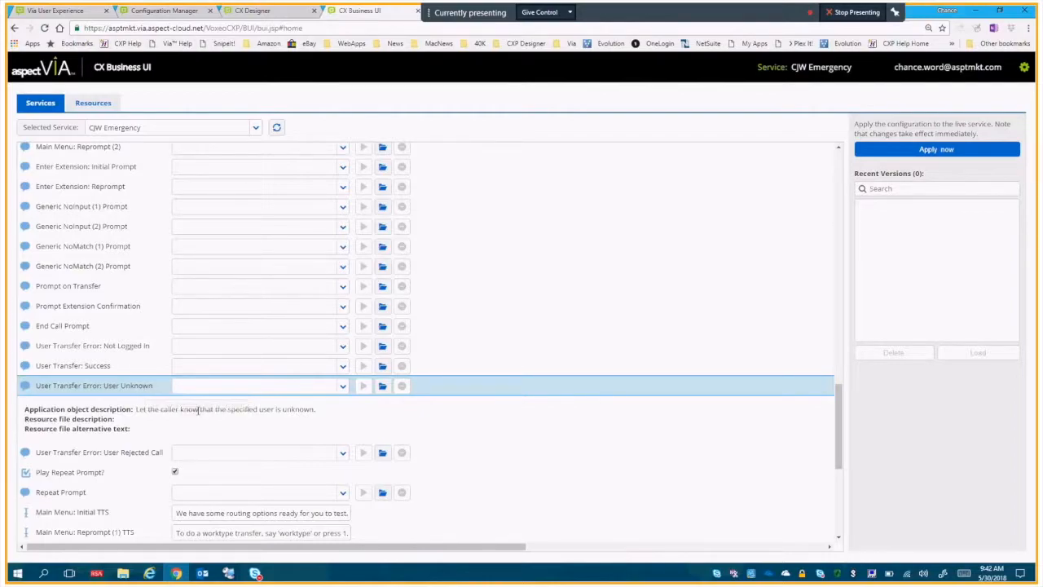
click(137, 391)
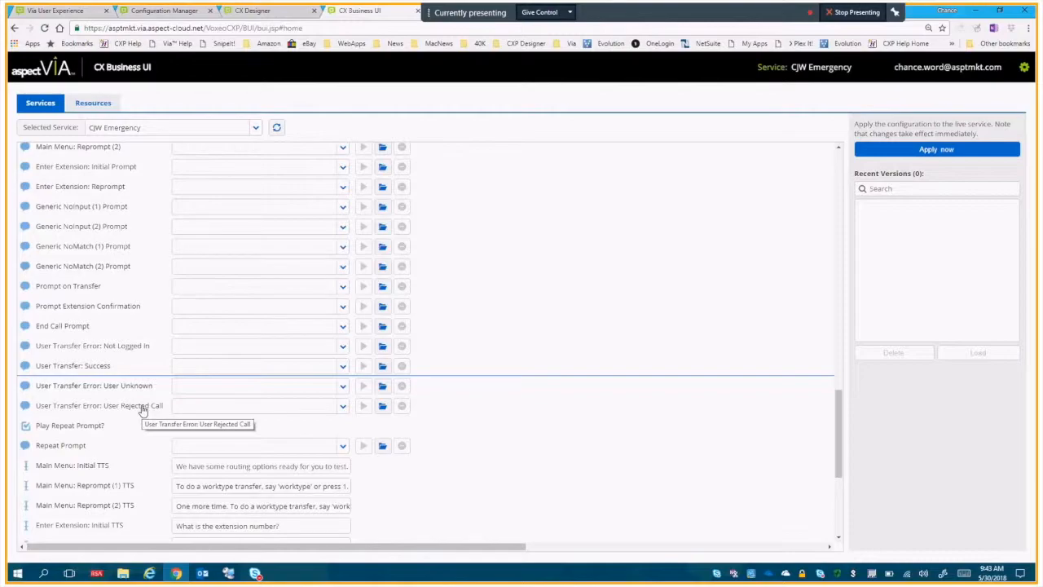
click(142, 407)
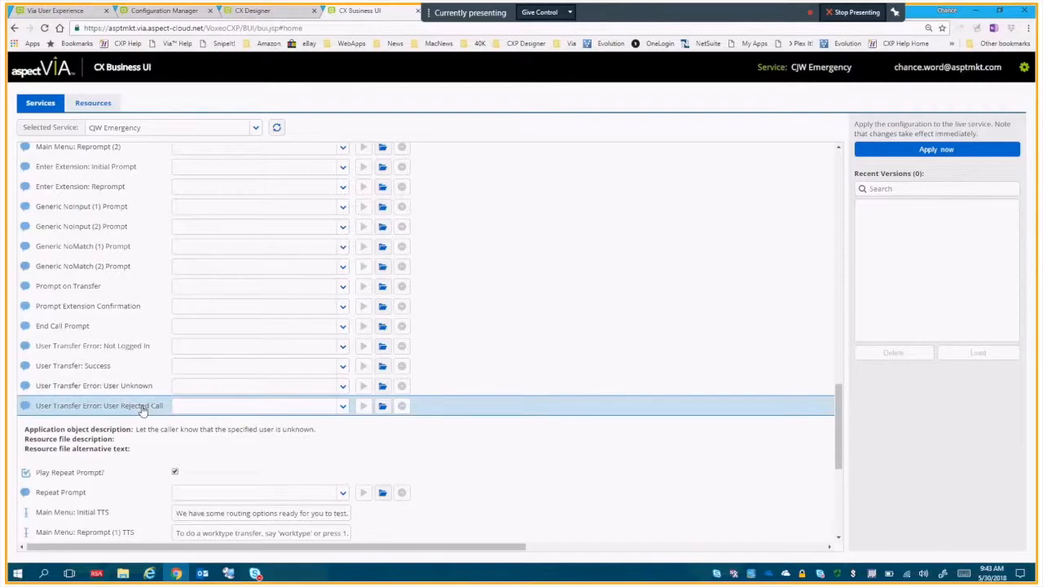
click(143, 410)
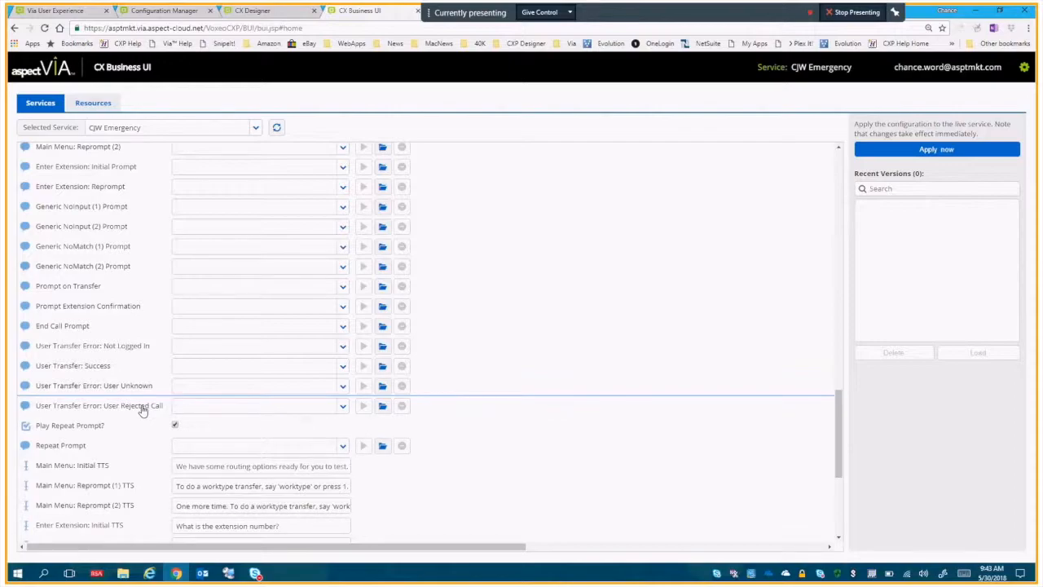
click(143, 410)
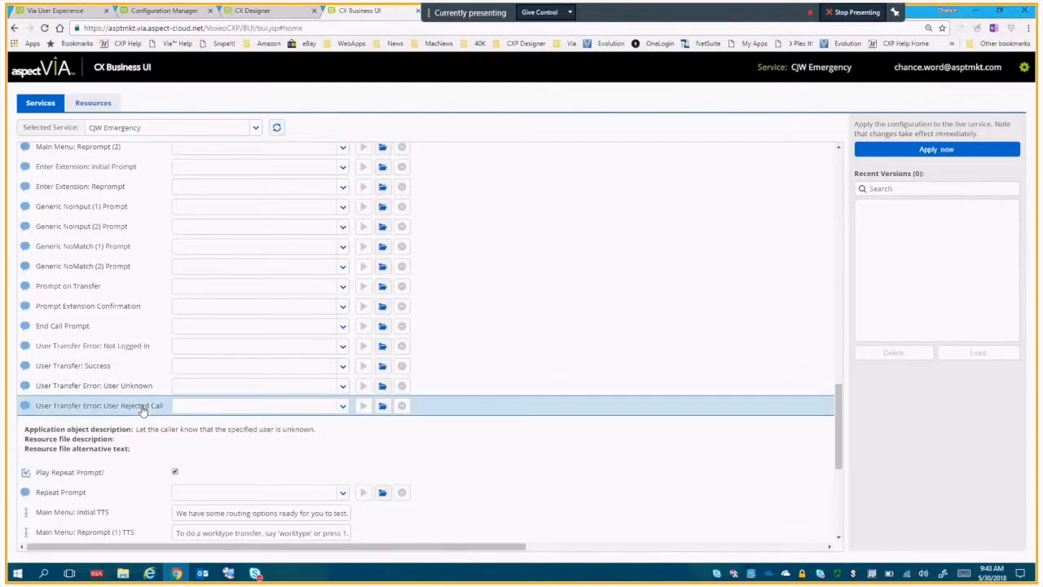
click(142, 409)
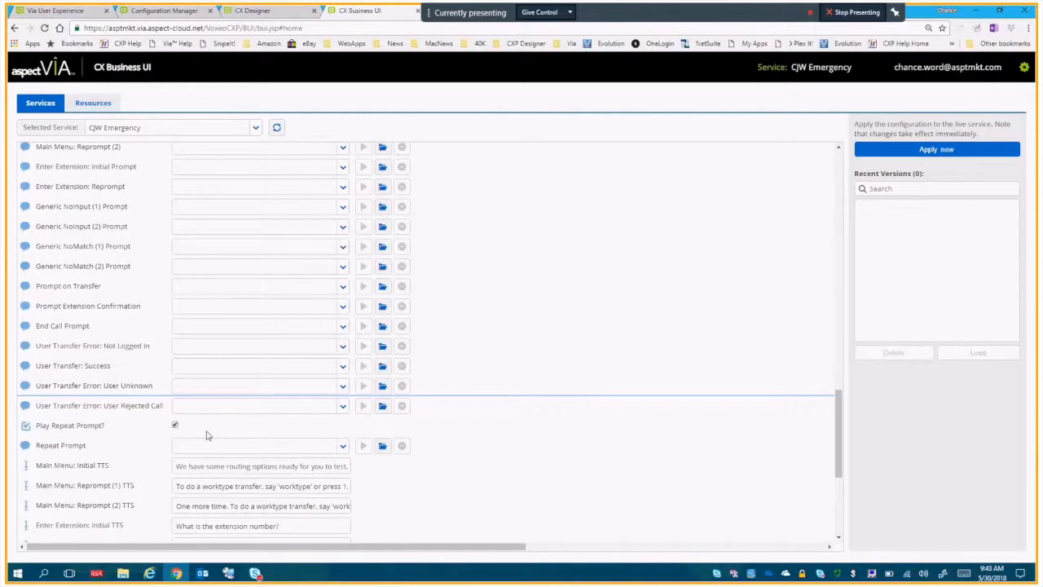
Review the Play Repeat Prompt? and Repeat Prompt entries and the TTS fields listed below them.
key(ctrl+minus)
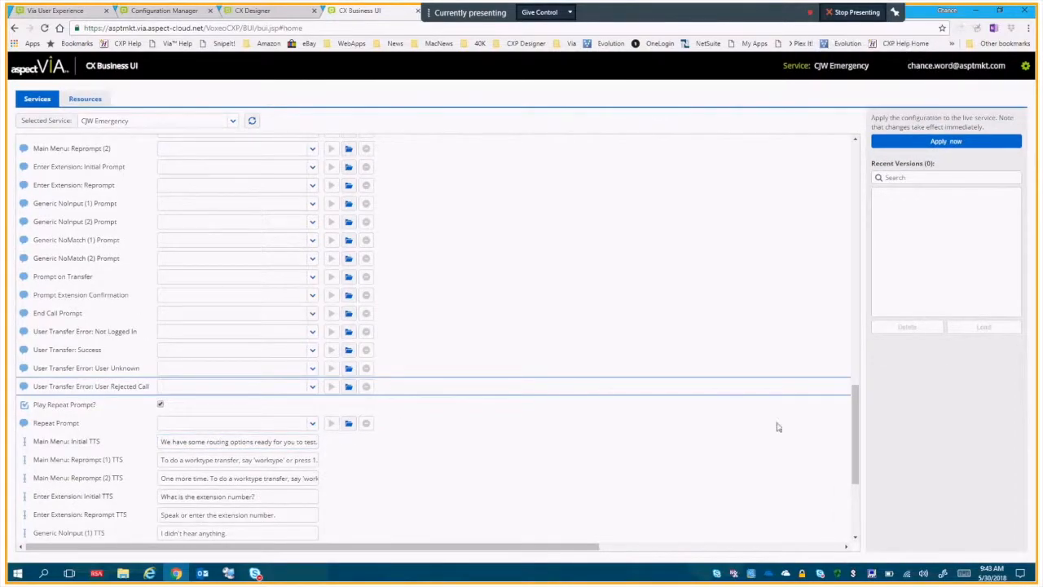
drag(856, 426, 855, 447)
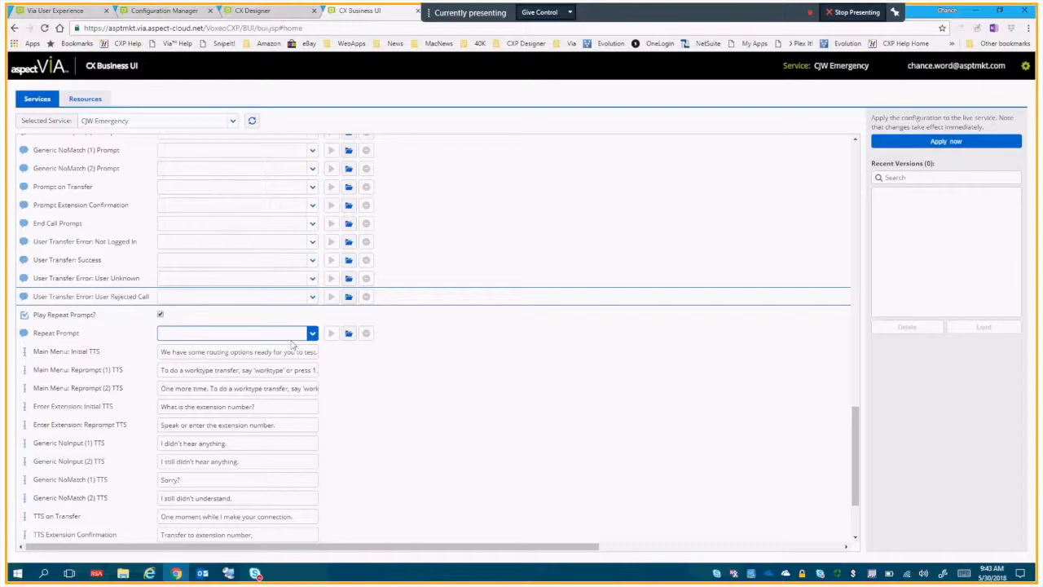
click(132, 318)
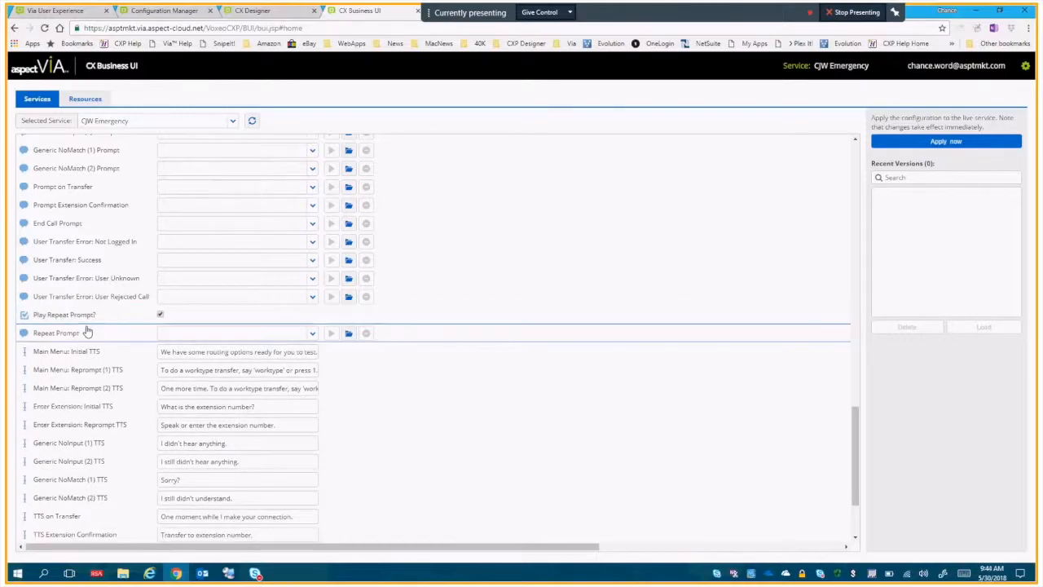
click(87, 333)
click(87, 333)
scroll(848, 384, down, 3)
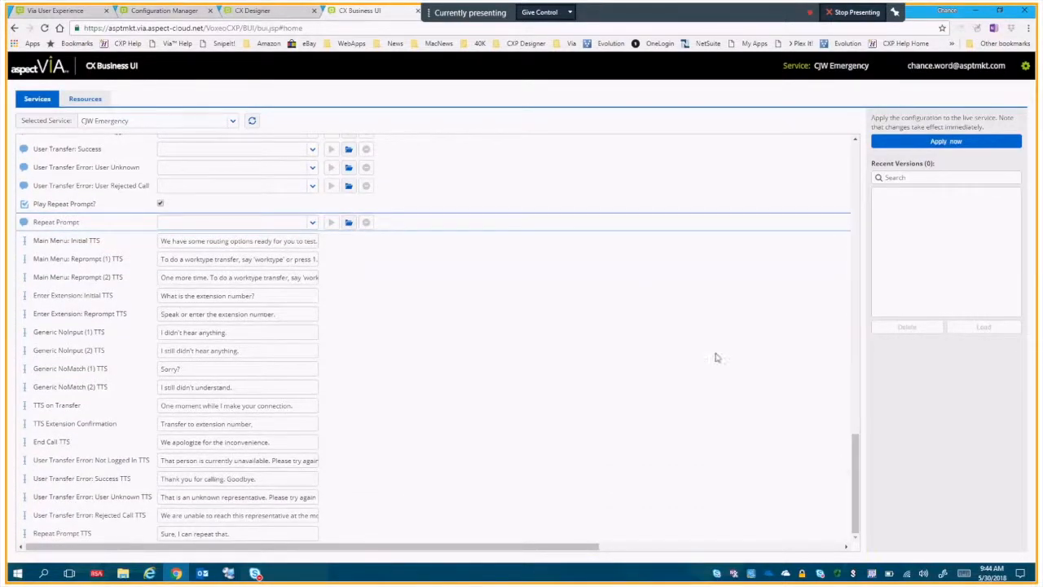